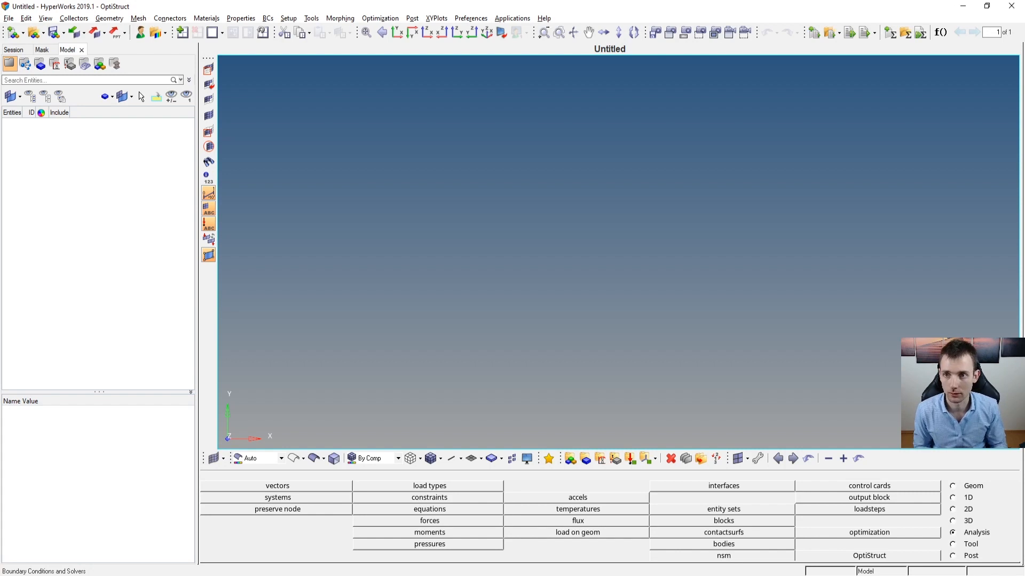
Load the OptiStruct user profile for the HyperMesh application.
{"action": "left_click", "coordinate": [75, 18]}
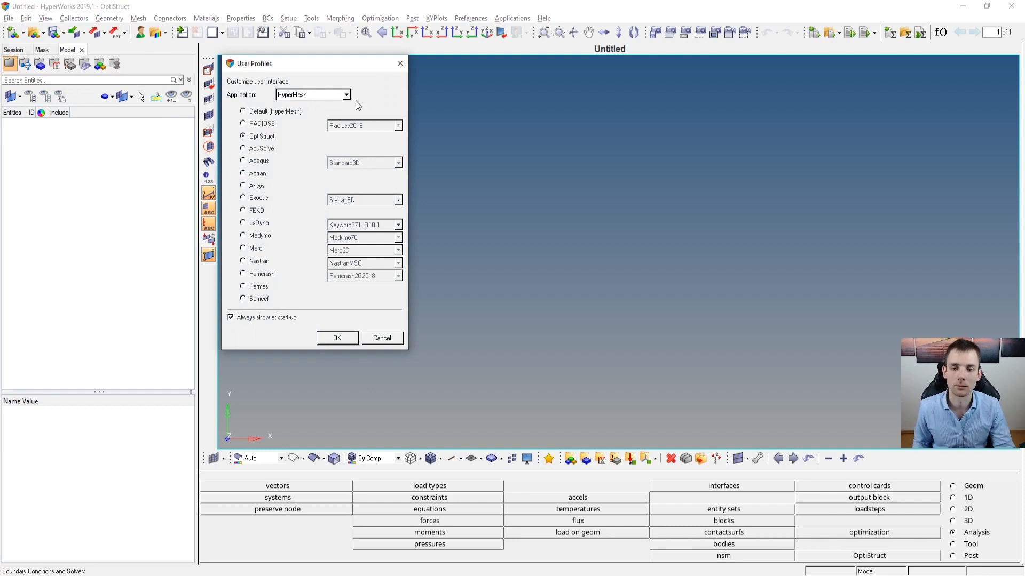
{"action": "key", "text": "Return"}
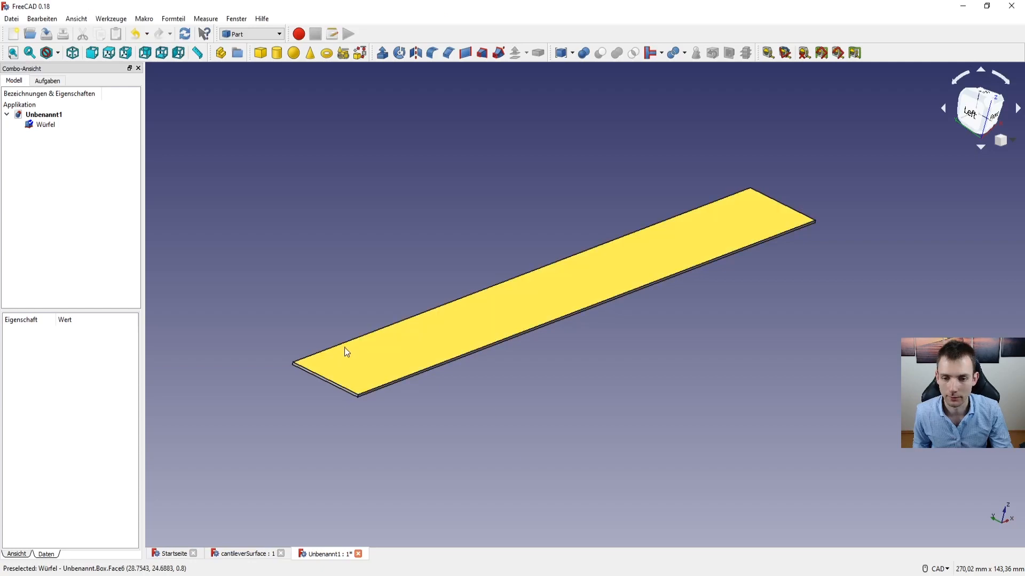
{"action": "scroll", "coordinate": [348, 352], "scroll_direction": "down", "scroll_amount": 3}
{"action": "scroll", "coordinate": [348, 353], "scroll_direction": "up", "scroll_amount": 5}
{"action": "scroll", "coordinate": [374, 349], "scroll_direction": "down", "scroll_amount": 3}
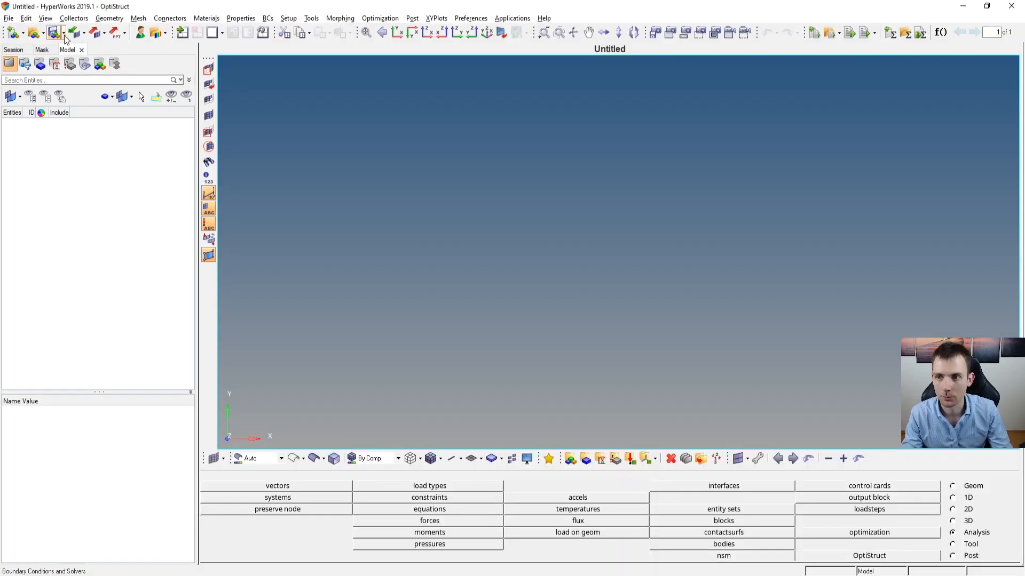
Set up a CAD geometry import with automatic file type detection and start browsing for the model file.
{"action": "left_click", "coordinate": [78, 34]}
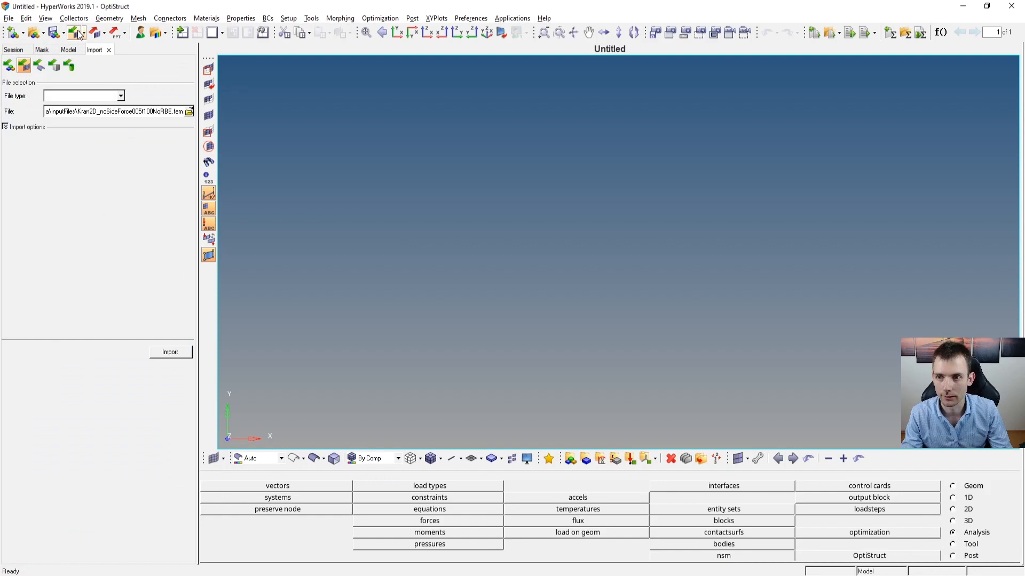
{"action": "left_click", "coordinate": [44, 66]}
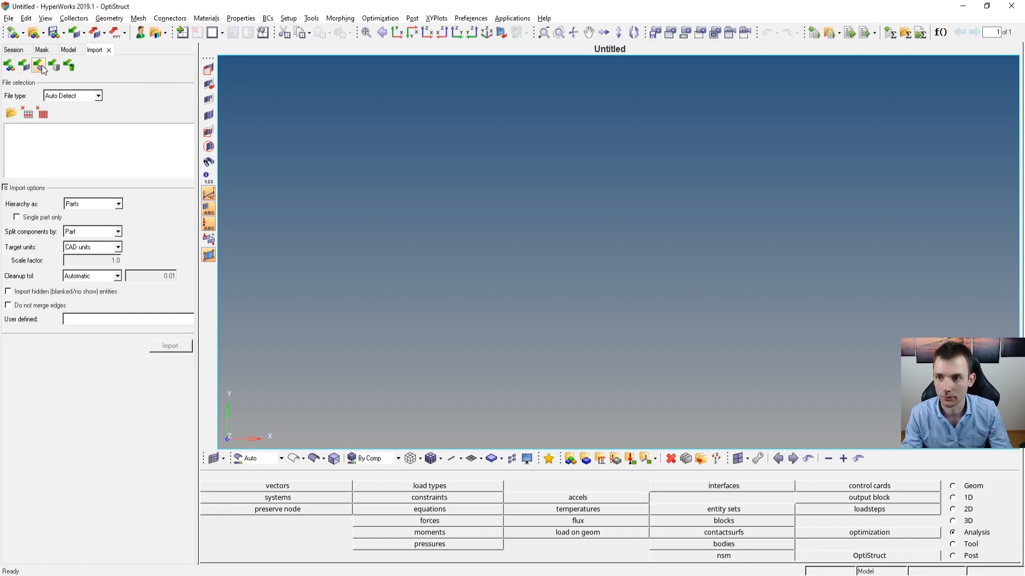
{"action": "left_click", "coordinate": [10, 113]}
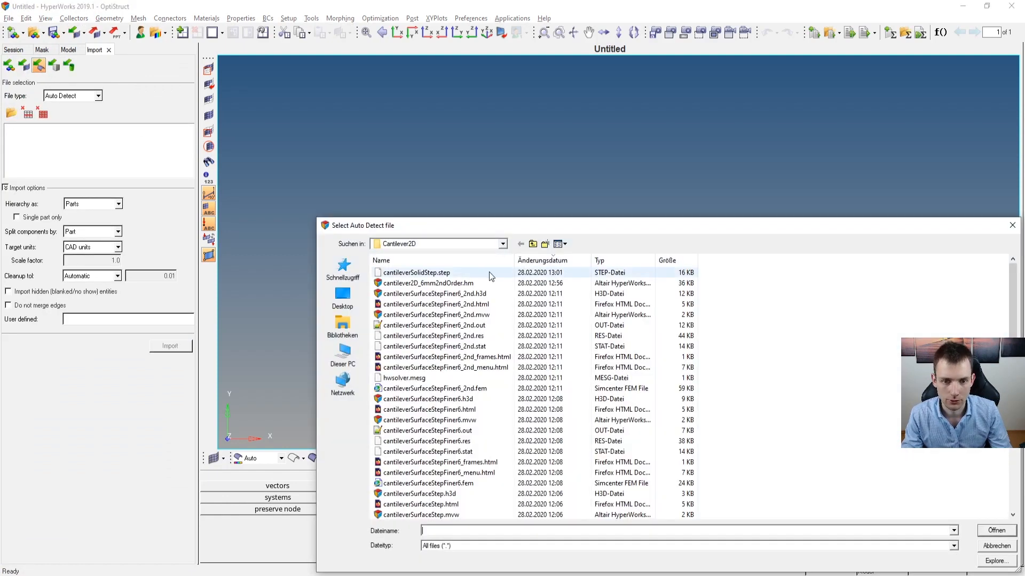
Search the Cantilever2D and Cantilever3D project folders for the STEP file of the solid cantilever.
{"action": "left_click", "coordinate": [533, 244]}
{"action": "double_click", "coordinate": [421, 284]}
{"action": "key", "text": "BackSpace"}
{"action": "double_click", "coordinate": [414, 294]}
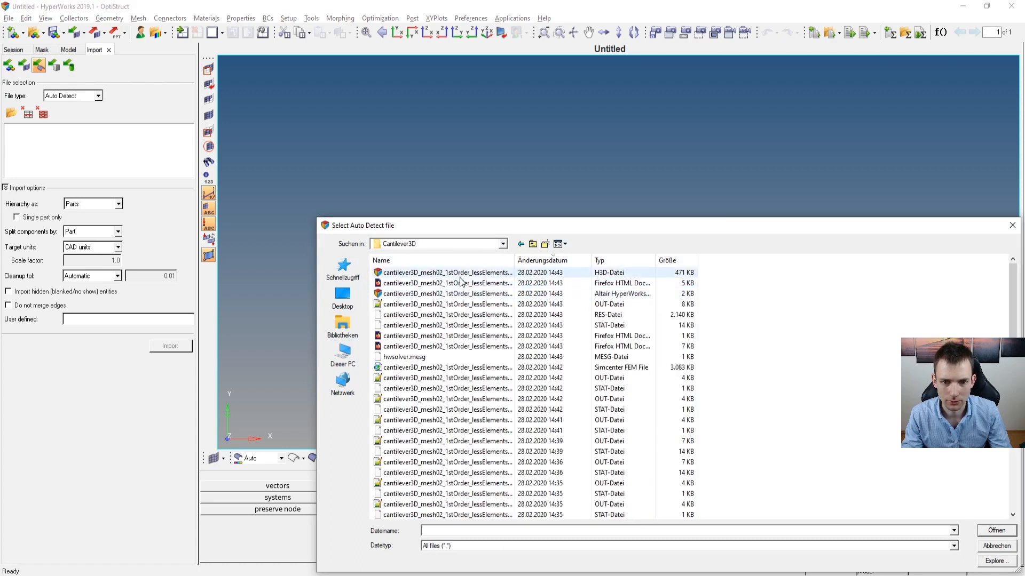
{"action": "scroll", "coordinate": [466, 293], "scroll_direction": "down", "scroll_amount": 8}
{"action": "scroll", "coordinate": [467, 293], "scroll_direction": "up", "scroll_amount": 8}
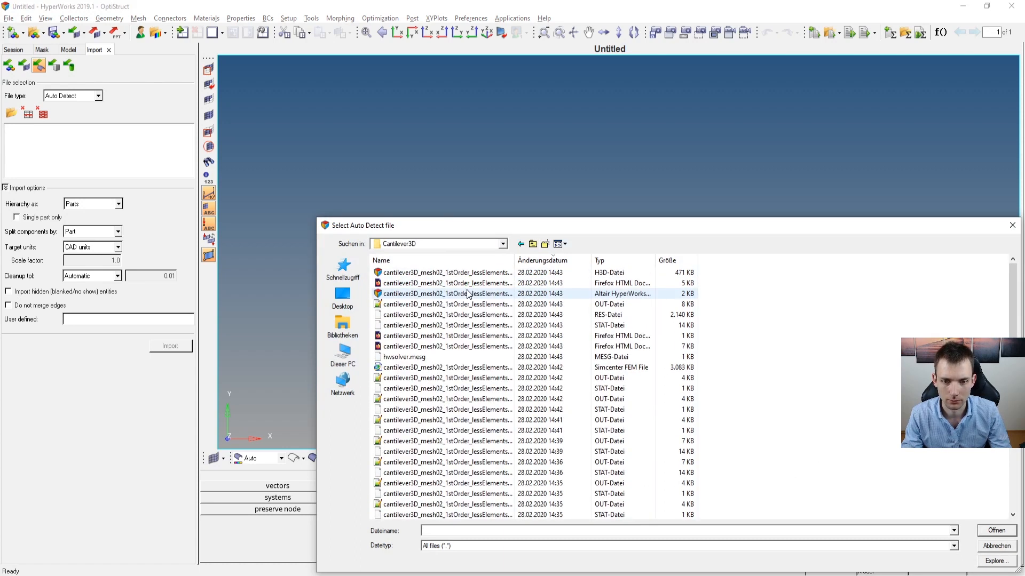
{"action": "key", "text": "BackSpace"}
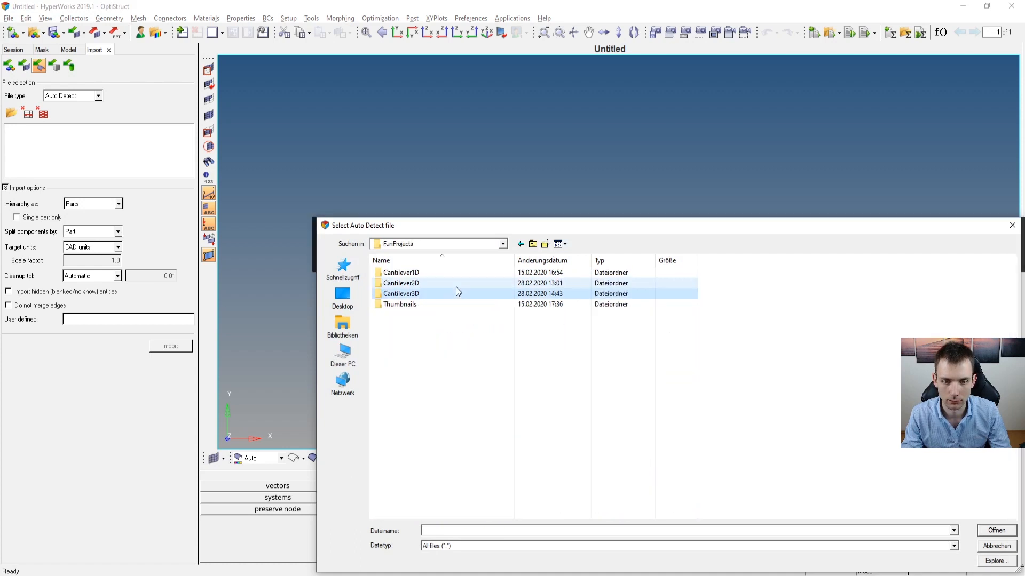
{"action": "double_click", "coordinate": [411, 284]}
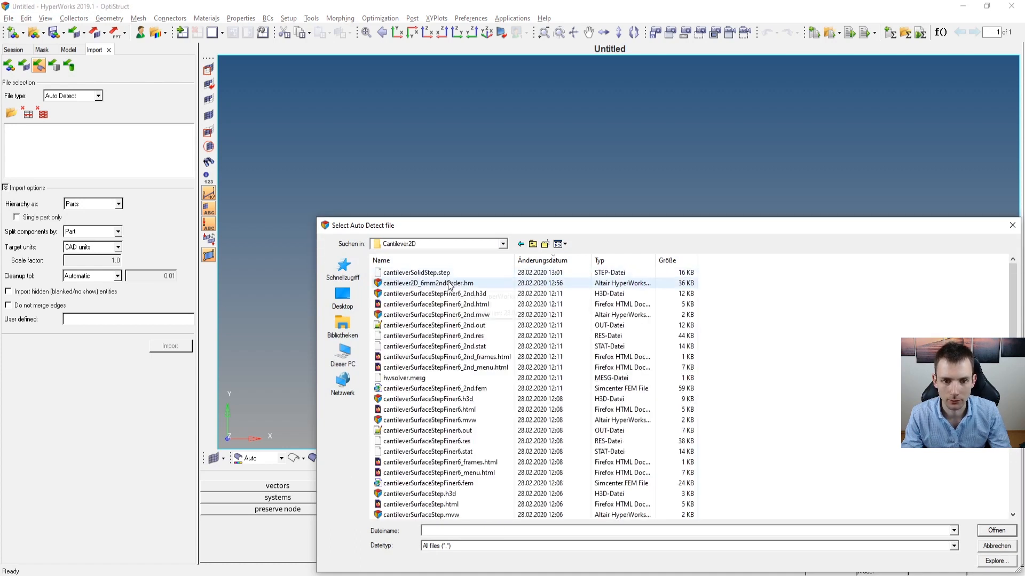
{"action": "left_click", "coordinate": [420, 273]}
{"action": "key", "text": "BackSpace"}
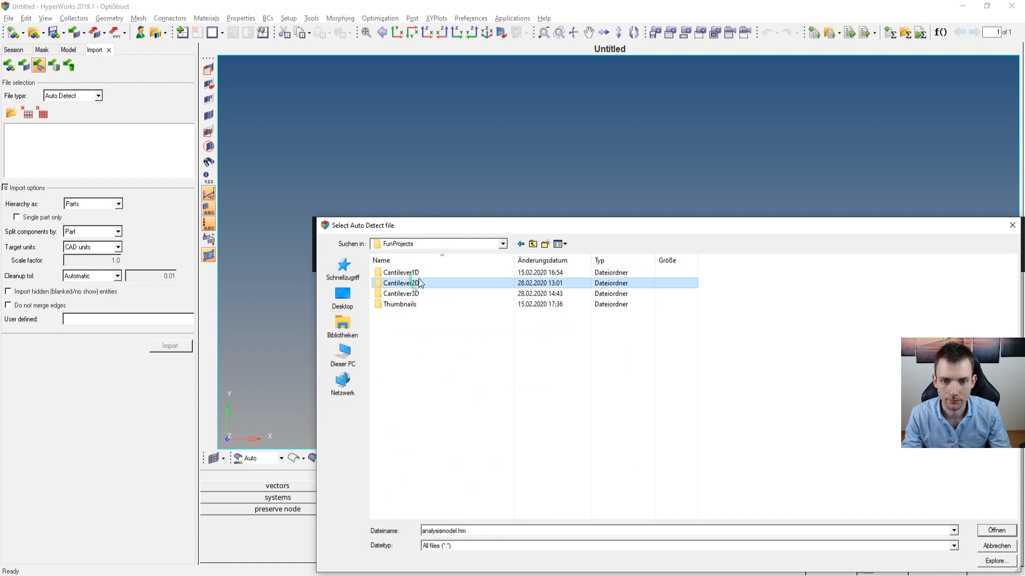
{"action": "double_click", "coordinate": [425, 284]}
{"action": "left_click", "coordinate": [529, 261]}
{"action": "left_click", "coordinate": [445, 272]}
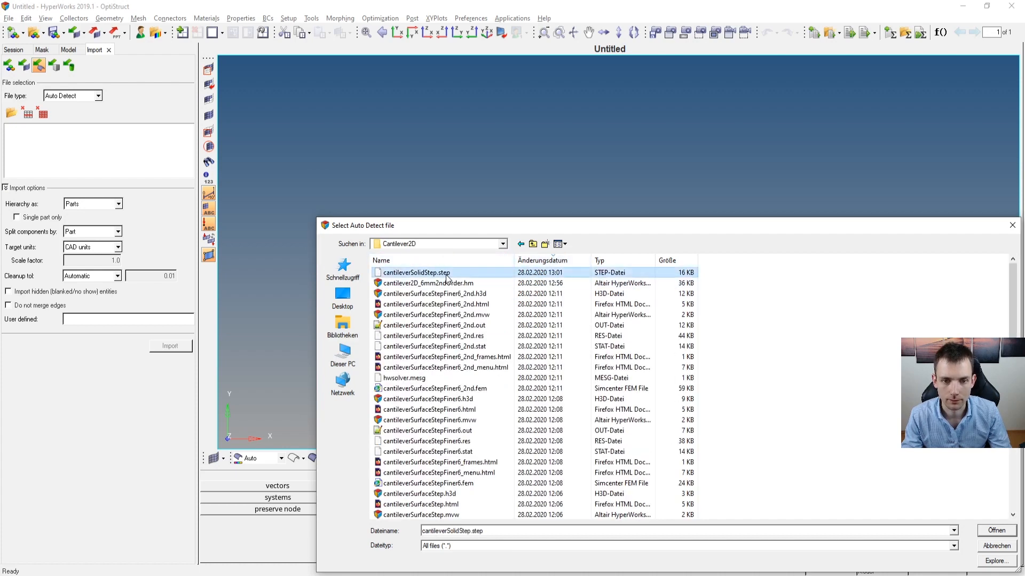
{"action": "key", "text": "BackSpace"}
Import cantileverSolidStep.step from the Cantilever3D folder as geometry, keeping the default import options.
{"action": "double_click", "coordinate": [406, 293]}
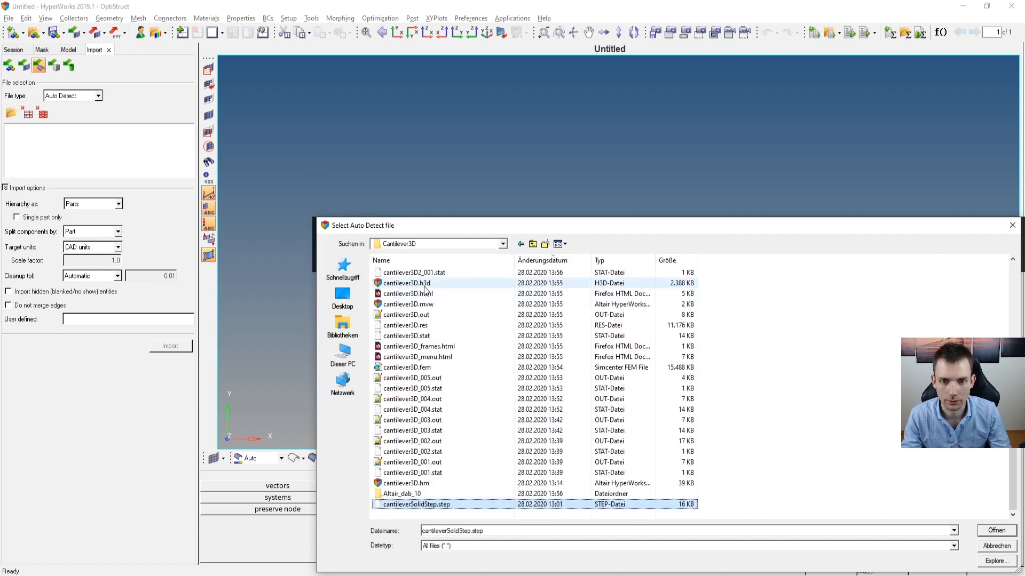
{"action": "double_click", "coordinate": [429, 504]}
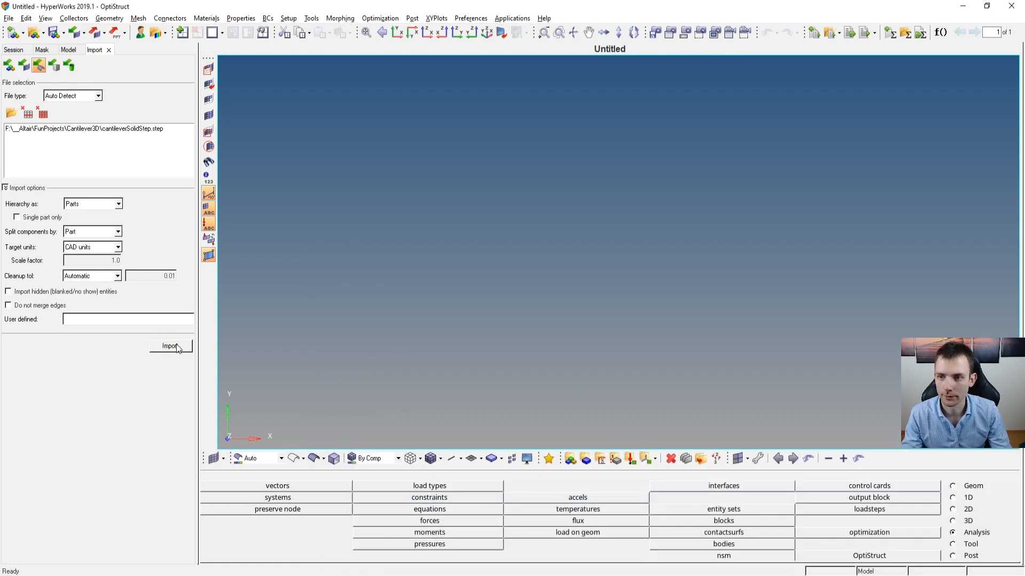
{"action": "left_click", "coordinate": [178, 348]}
{"action": "left_click_drag", "start_coordinate": [613, 336], "coordinate": [421, 270], "text": "ctrl"}
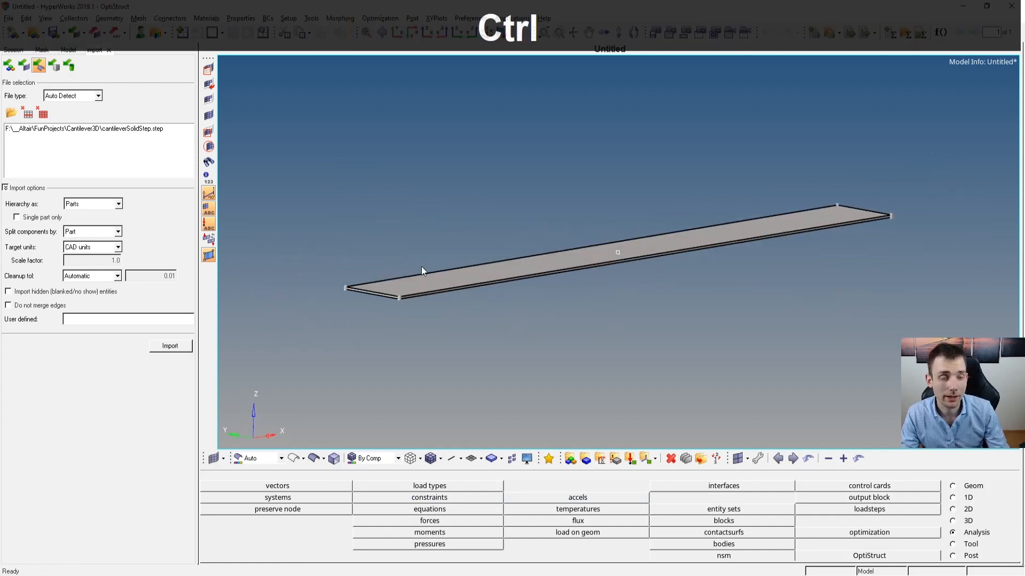
{"action": "left_click", "coordinate": [963, 488]}
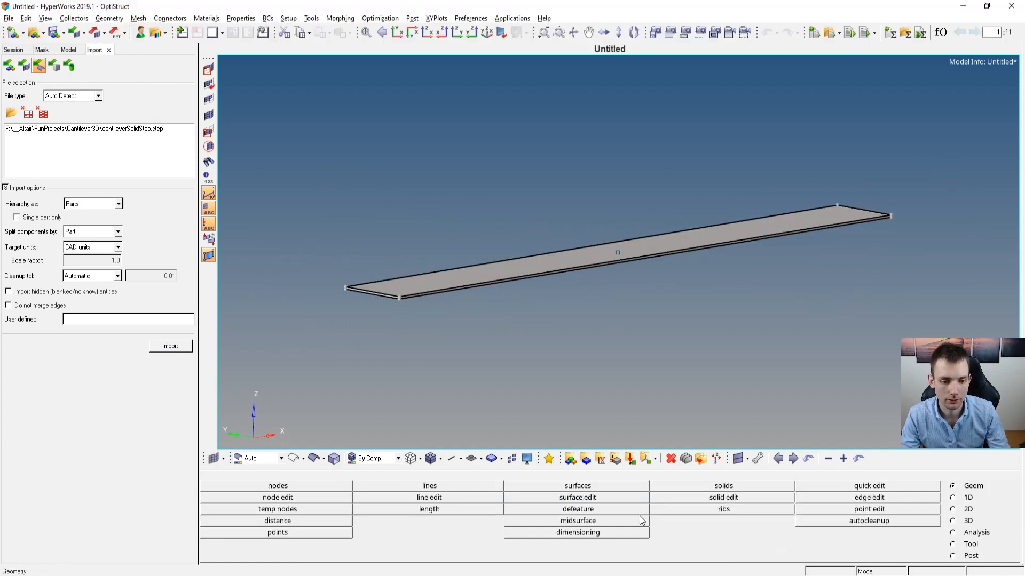
{"action": "left_click", "coordinate": [739, 487]}
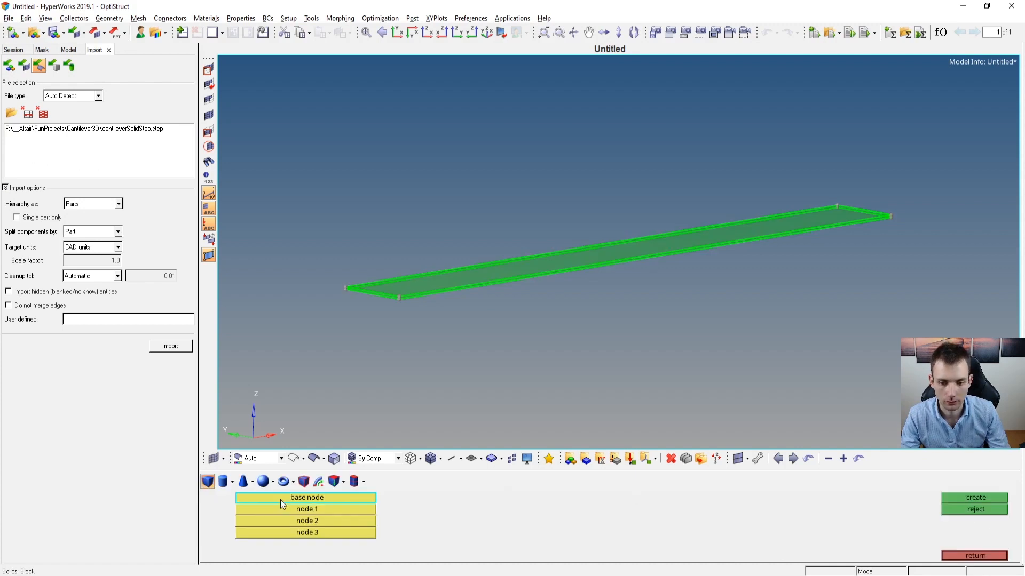
{"action": "left_click", "coordinate": [285, 497]}
{"action": "left_click", "coordinate": [232, 509]}
{"action": "left_click", "coordinate": [438, 498]}
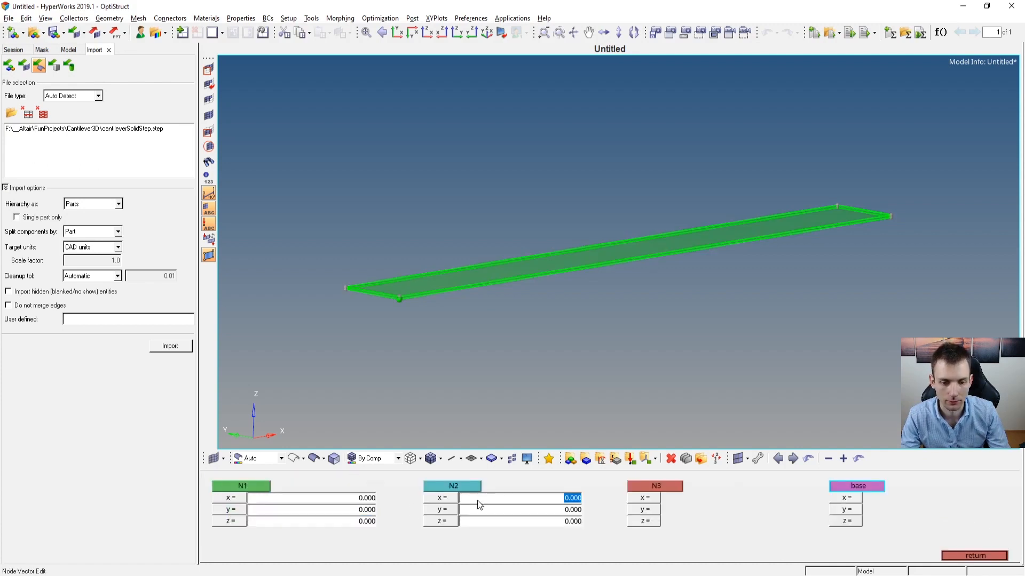
{"action": "left_click", "coordinate": [633, 510]}
{"action": "left_click", "coordinate": [843, 509]}
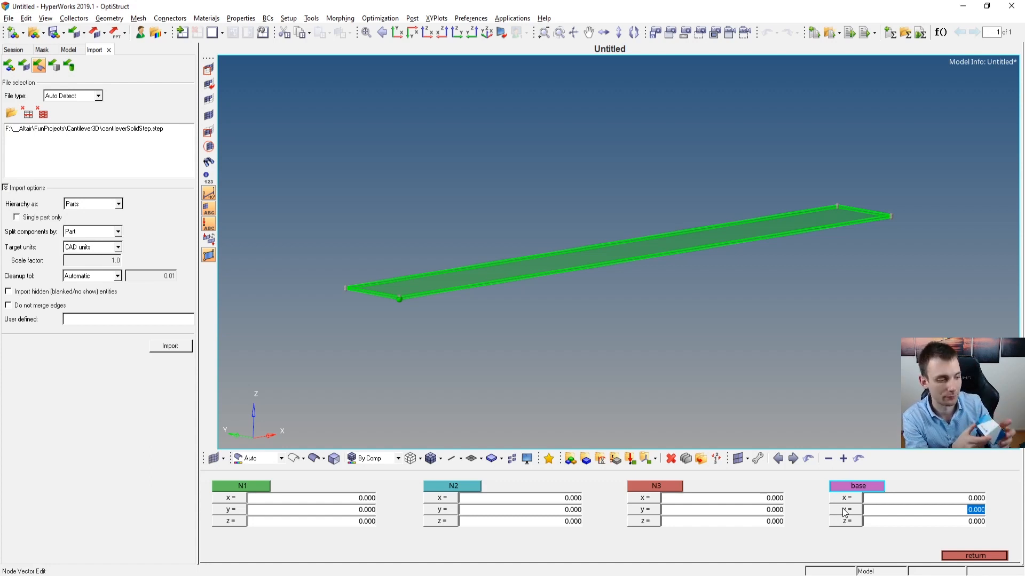
{"action": "left_click", "coordinate": [974, 556]}
Create a node at coordinates 0, 0, 0 on the cantilever's lower corner.
{"action": "mouse_move", "coordinate": [520, 289]}
{"action": "left_mouse_down", "text": "ctrl"}
{"action": "mouse_move", "coordinate": [618, 315]}
{"action": "mouse_move", "coordinate": [784, 299]}
{"action": "mouse_move", "coordinate": [448, 293]}
{"action": "mouse_move", "coordinate": [491, 316]}
{"action": "mouse_move", "coordinate": [459, 337]}
{"action": "mouse_move", "coordinate": [480, 352]}
{"action": "left_mouse_up", "text": "ctrl"}
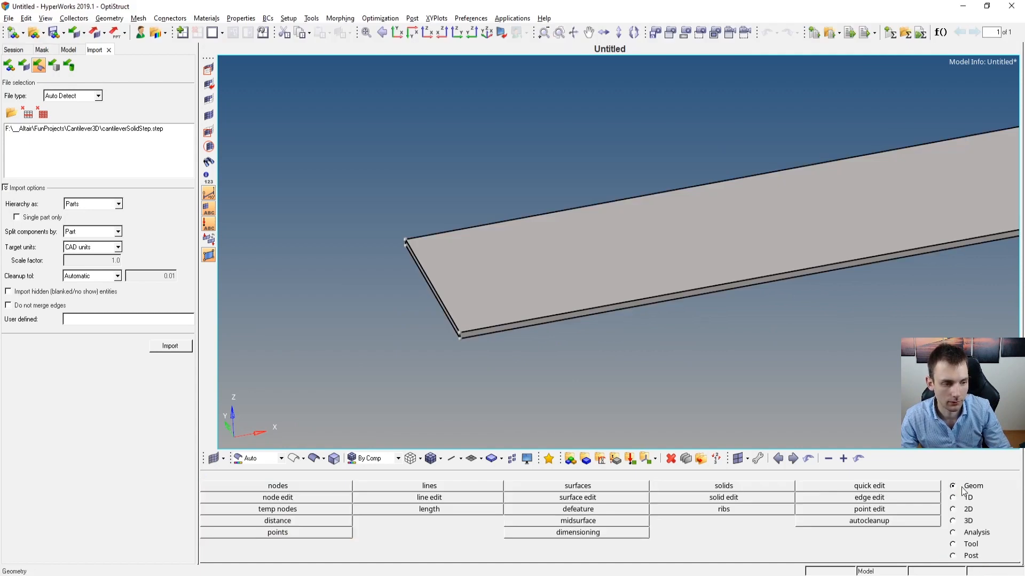
{"action": "left_click", "coordinate": [312, 487]}
{"action": "left_click", "coordinate": [460, 512]}
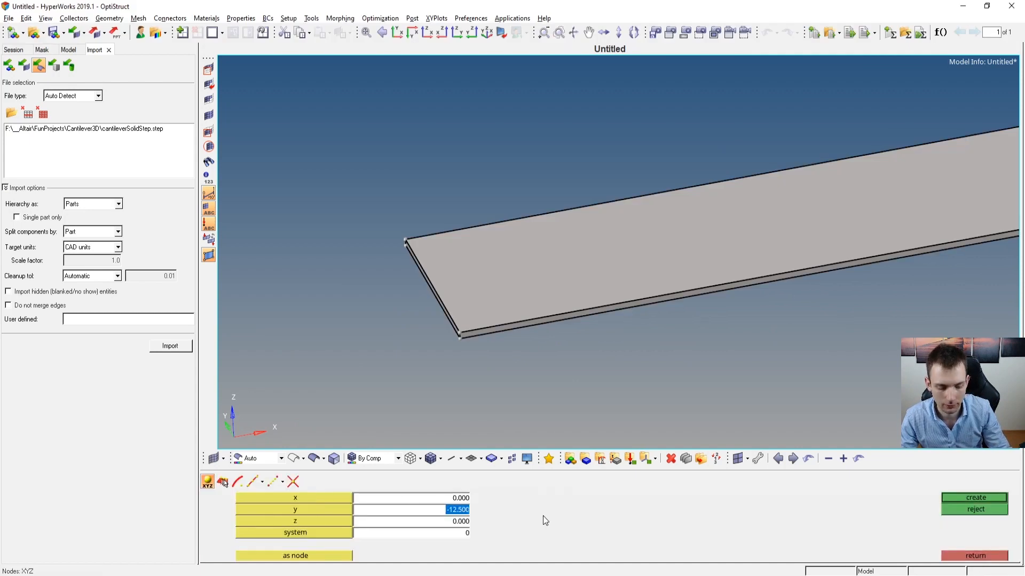
{"action": "type", "text": "0"}
{"action": "key", "text": "KP_Enter"}
{"action": "left_click", "coordinate": [984, 497]}
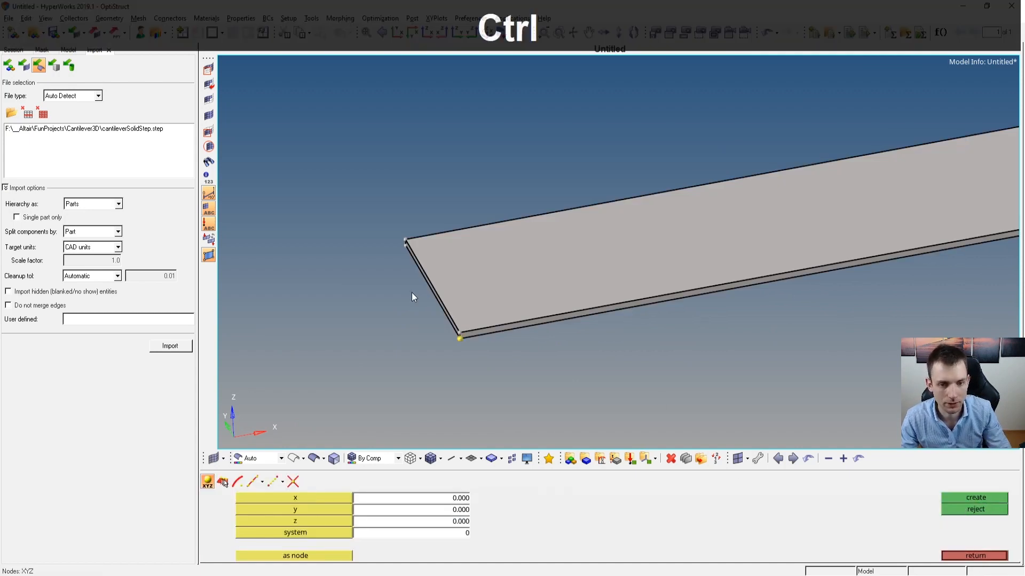
Examine the origin node and the whole cantilever from several view angles, and leave node creation.
{"action": "scroll", "coordinate": [404, 315], "scroll_direction": "up", "scroll_amount": 4, "text": "ctrl"}
{"action": "left_click_drag", "start_coordinate": [658, 369], "coordinate": [732, 366], "text": "ctrl"}
{"action": "scroll", "coordinate": [737, 366], "scroll_direction": "down", "scroll_amount": 3, "text": "ctrl"}
{"action": "scroll", "coordinate": [532, 315], "scroll_direction": "down", "scroll_amount": 2, "text": "ctrl"}
{"action": "right_click_drag", "start_coordinate": [780, 365], "coordinate": [368, 350], "text": "ctrl"}
{"action": "scroll", "coordinate": [417, 323], "scroll_direction": "down", "scroll_amount": 1, "text": "ctrl"}
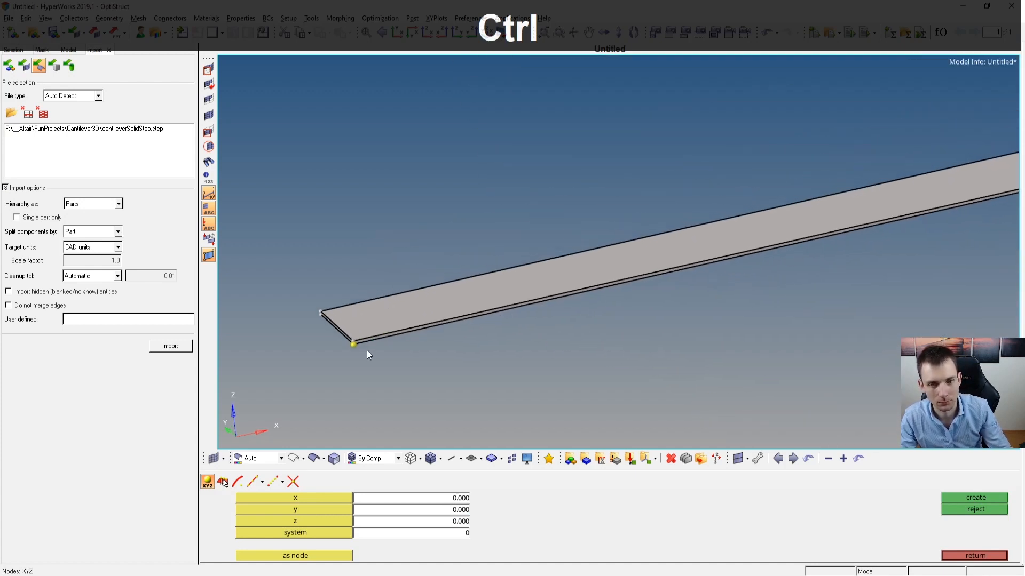
{"action": "left_click_drag", "start_coordinate": [731, 309], "coordinate": [722, 289], "text": "ctrl"}
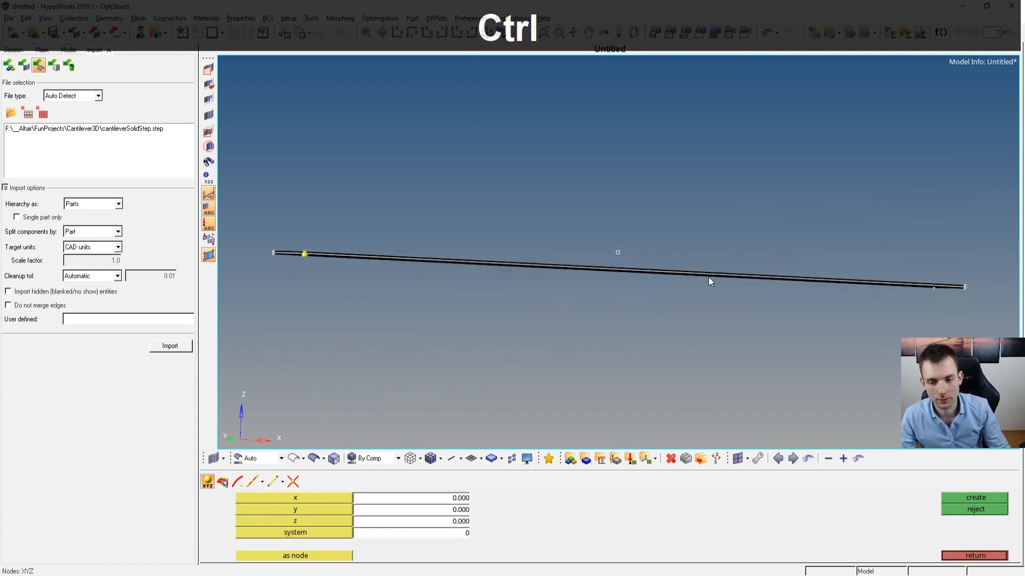
{"action": "left_click_drag", "start_coordinate": [467, 276], "coordinate": [566, 288], "text": "ctrl"}
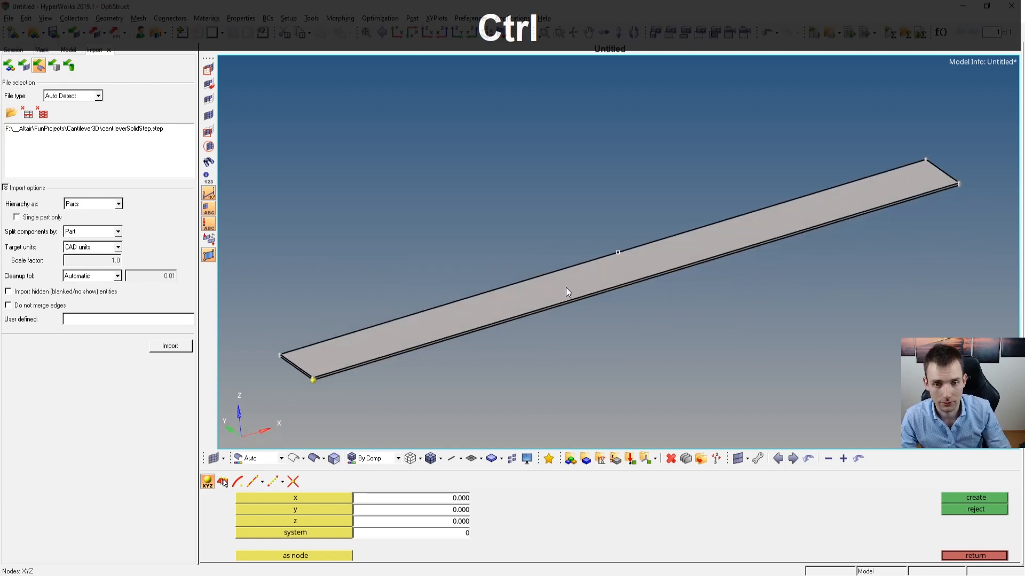
{"action": "left_click", "coordinate": [985, 557]}
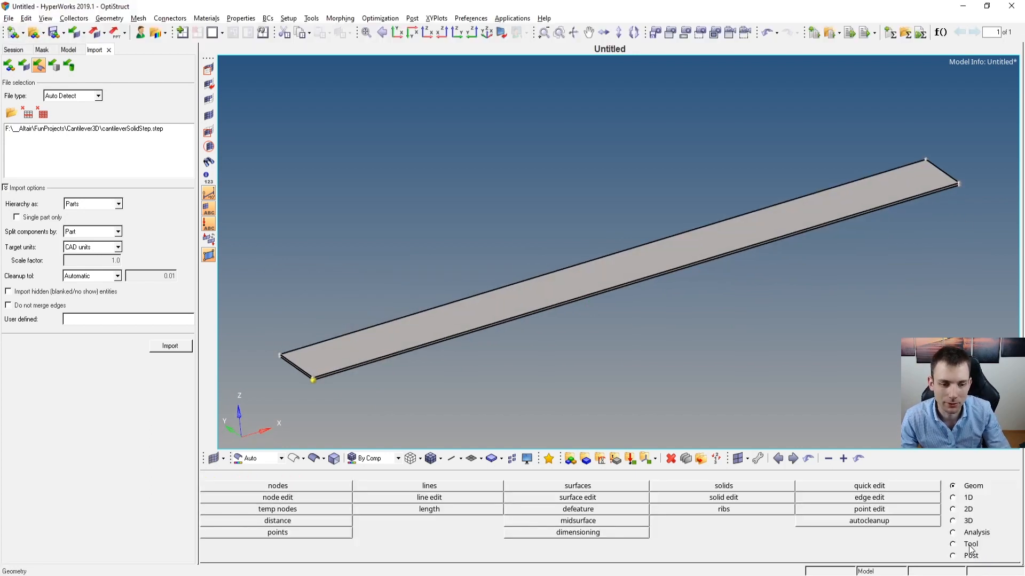
Try a one-volume solid map mesh of the cantilever solid with element size 15, and discard it.
{"action": "left_click", "coordinate": [953, 521]}
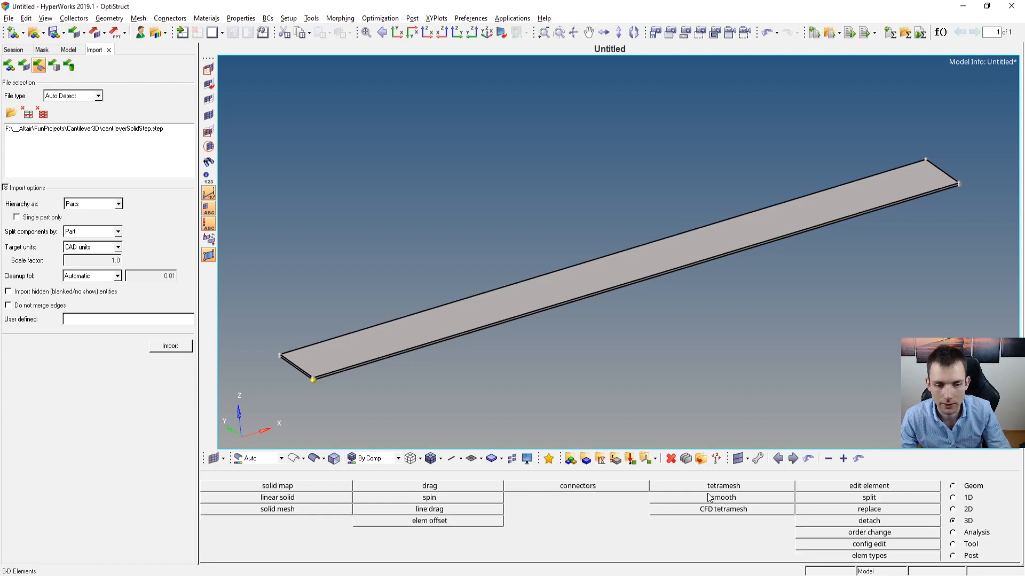
{"action": "left_click", "coordinate": [295, 486]}
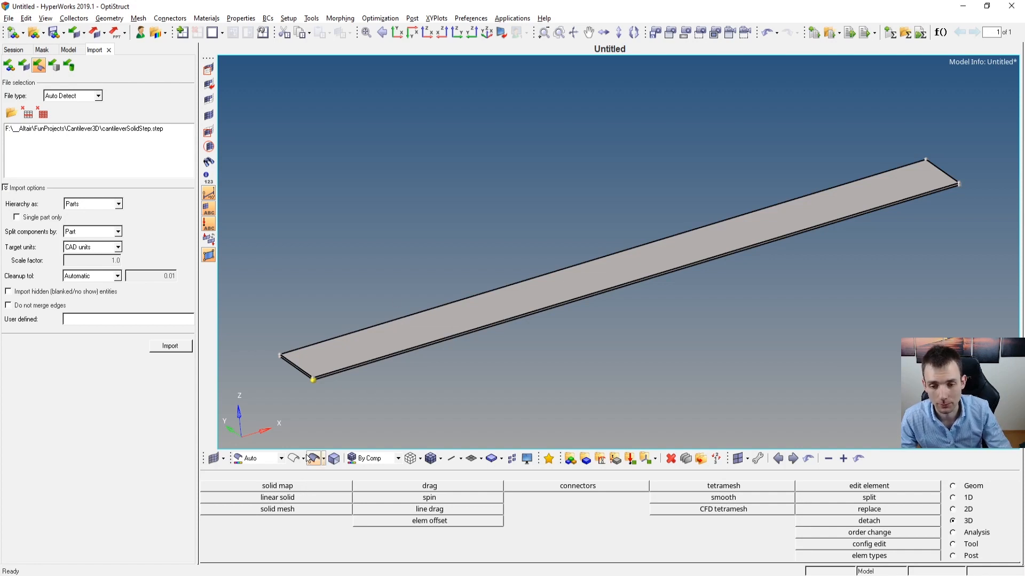
{"action": "left_click", "coordinate": [302, 484]}
{"action": "left_click", "coordinate": [432, 325]}
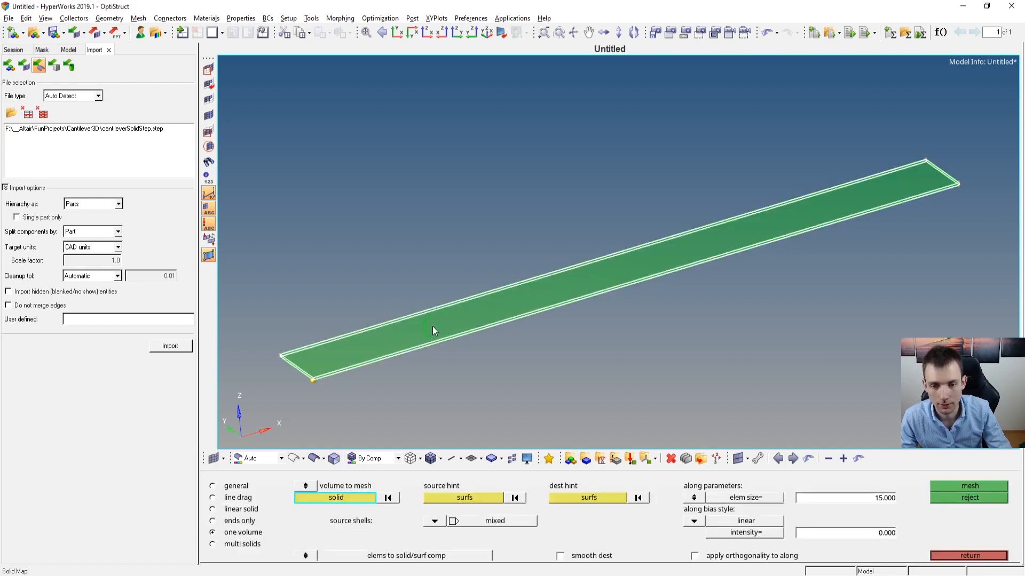
{"action": "left_click", "coordinate": [234, 533]}
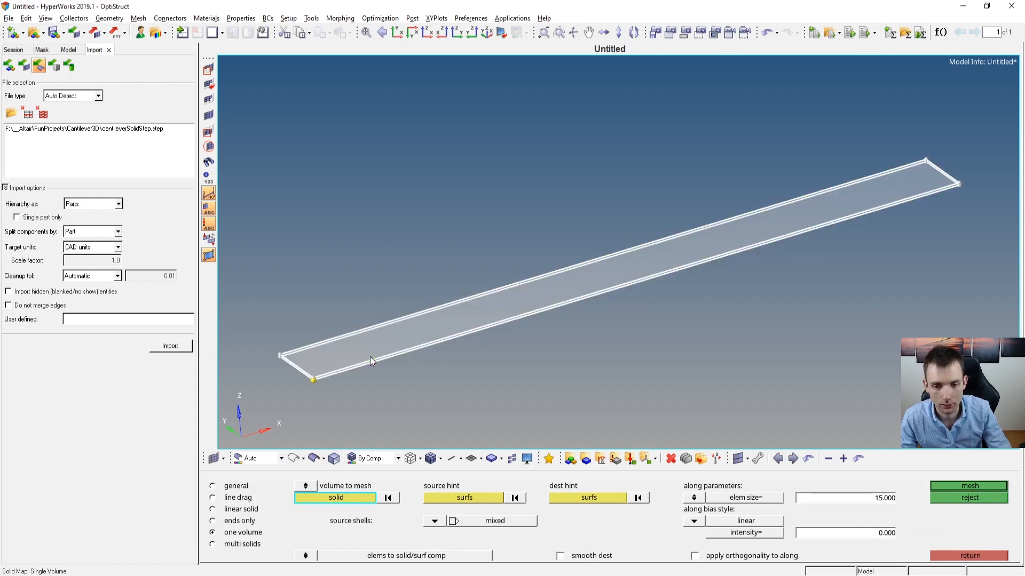
{"action": "left_click", "coordinate": [948, 488]}
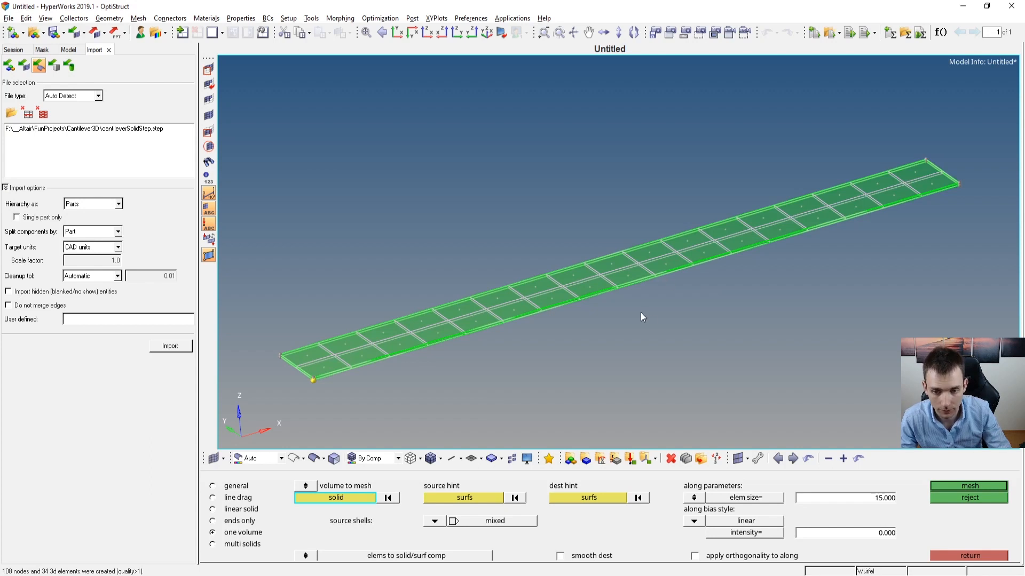
{"action": "left_click", "coordinate": [978, 502]}
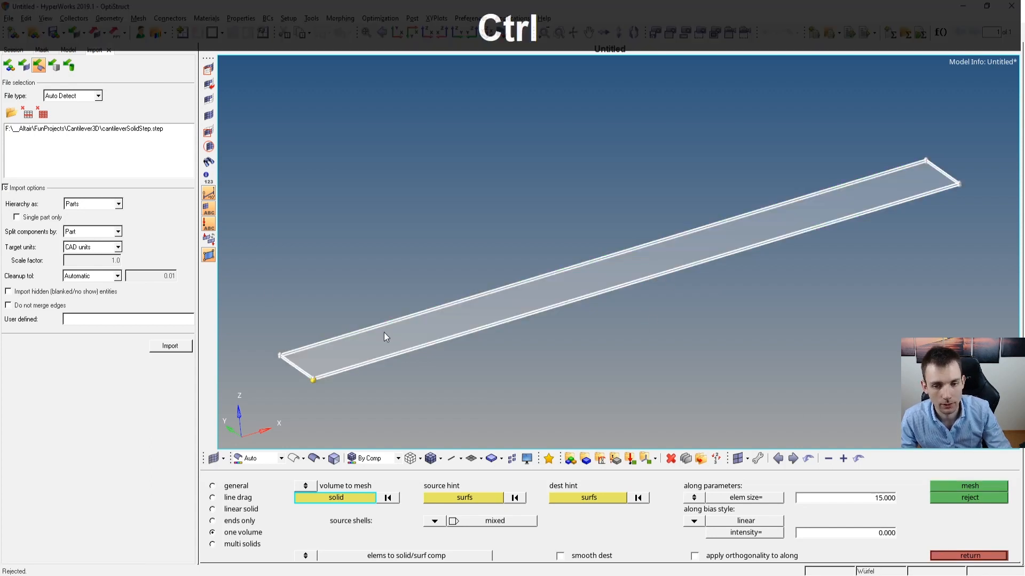
{"action": "right_click_drag", "start_coordinate": [368, 335], "coordinate": [433, 278], "text": "ctrl"}
{"action": "scroll", "coordinate": [370, 319], "scroll_direction": "up", "scroll_amount": 3, "text": "ctrl"}
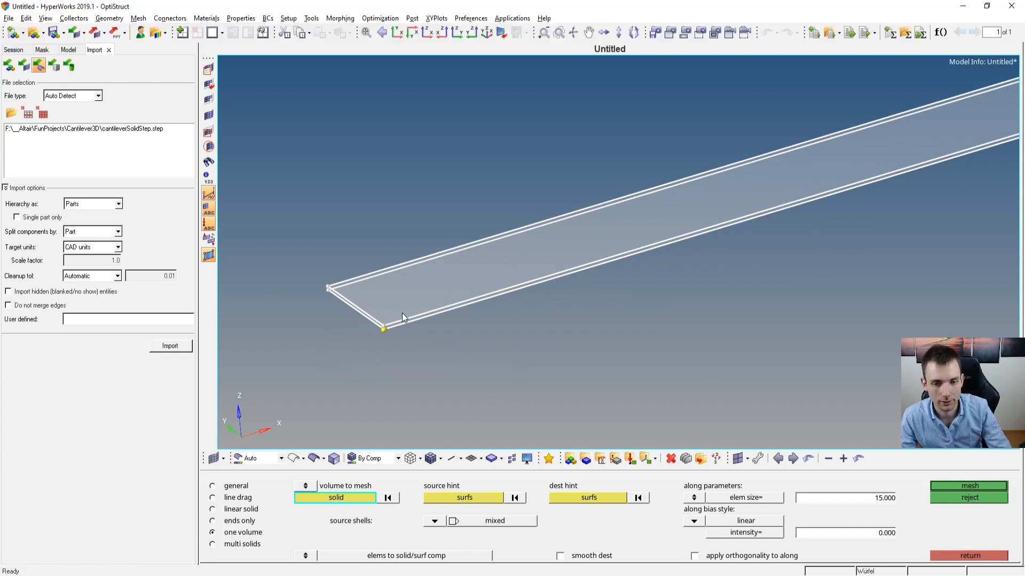
{"action": "left_click", "coordinate": [969, 555]}
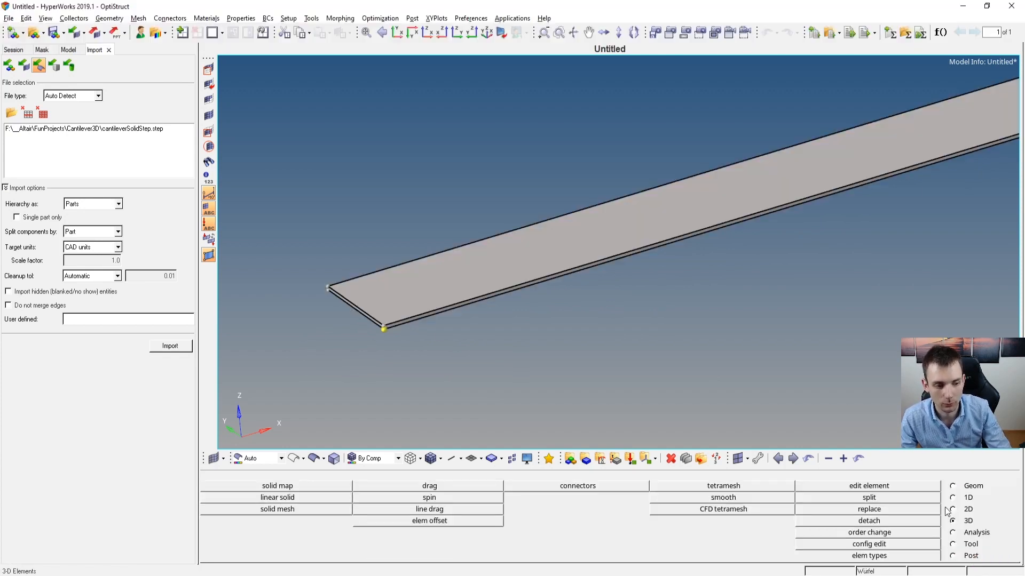
Bring up the element drag options and examine the cantilever's end edges and whole length.
{"action": "left_click", "coordinate": [465, 487]}
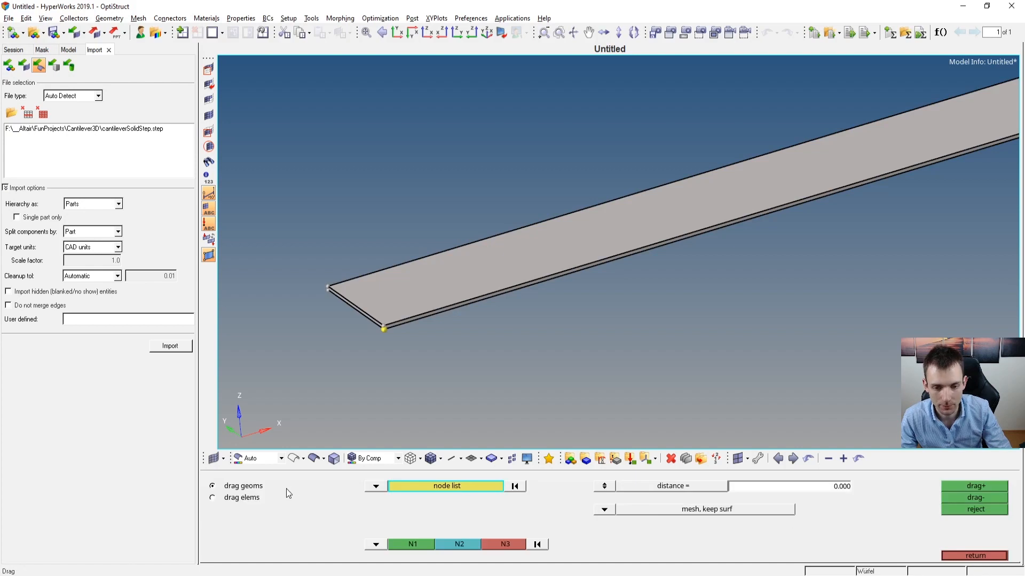
{"action": "left_click", "coordinate": [238, 500]}
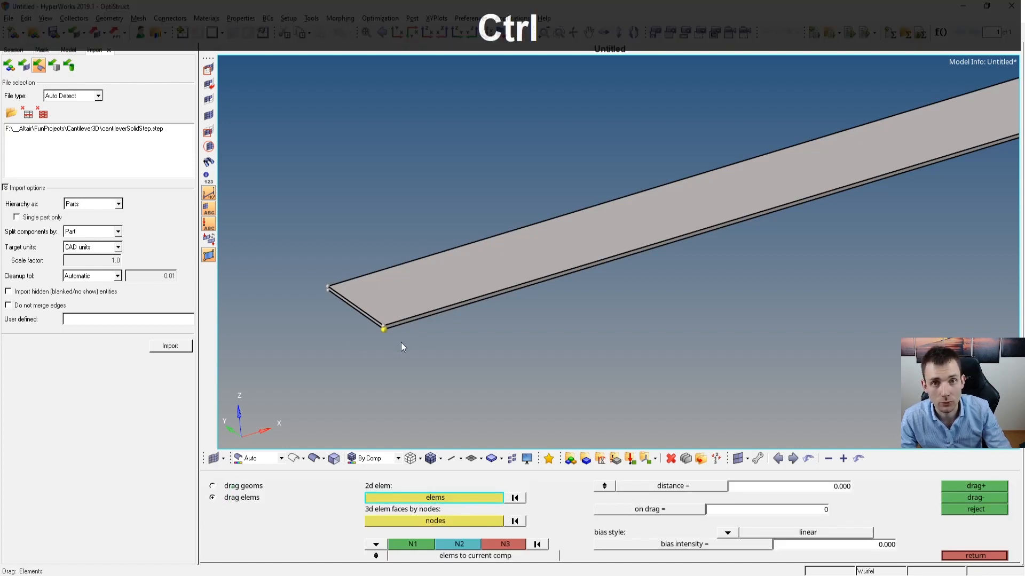
{"action": "right_click_drag", "start_coordinate": [370, 346], "coordinate": [427, 345], "text": "ctrl"}
{"action": "scroll", "coordinate": [414, 337], "scroll_direction": "up", "scroll_amount": 4, "text": "ctrl"}
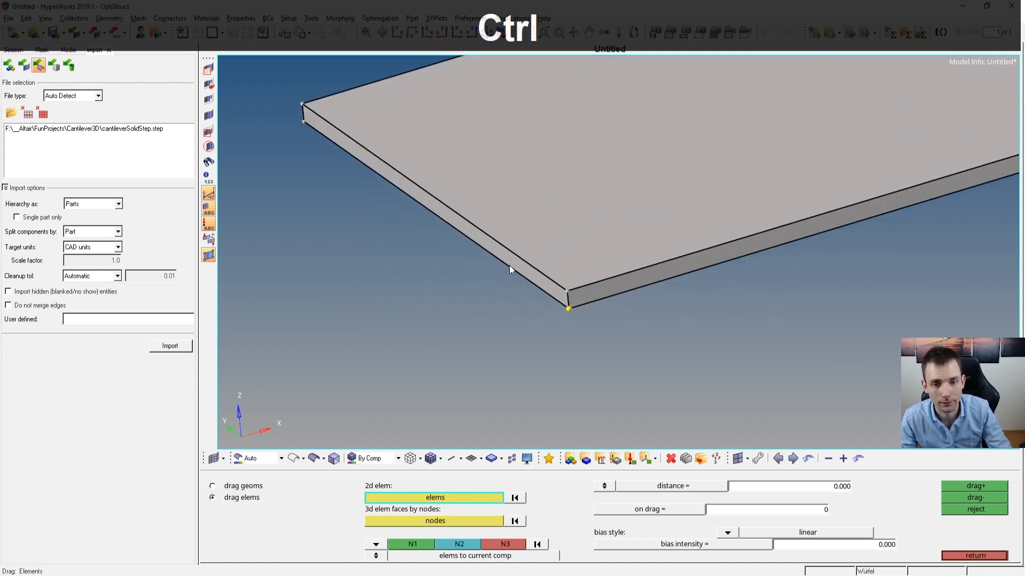
{"action": "scroll", "coordinate": [559, 248], "scroll_direction": "down", "scroll_amount": 3, "text": "ctrl"}
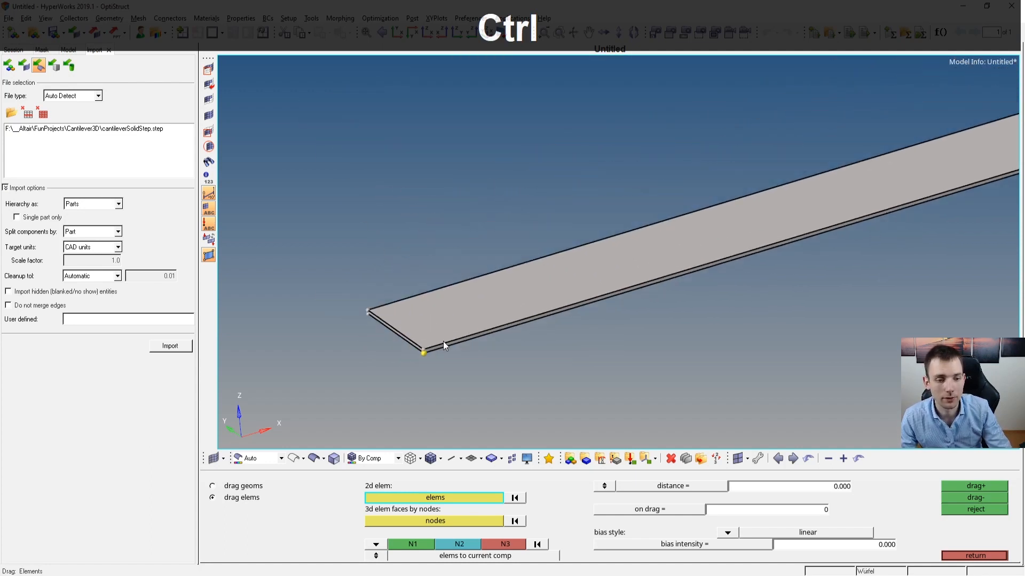
{"action": "scroll", "coordinate": [483, 326], "scroll_direction": "down", "scroll_amount": 3, "text": "ctrl"}
{"action": "right_click_drag", "start_coordinate": [484, 326], "coordinate": [351, 361], "text": "ctrl"}
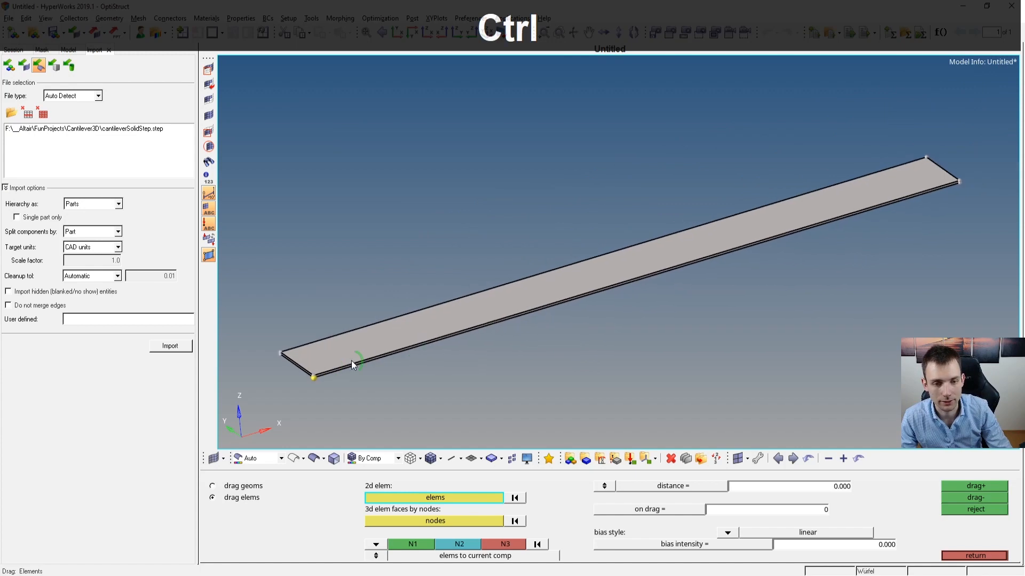
{"action": "scroll", "coordinate": [351, 361], "scroll_direction": "down", "scroll_amount": 1, "text": "ctrl"}
{"action": "scroll", "coordinate": [271, 359], "scroll_direction": "up", "scroll_amount": 5, "text": "ctrl"}
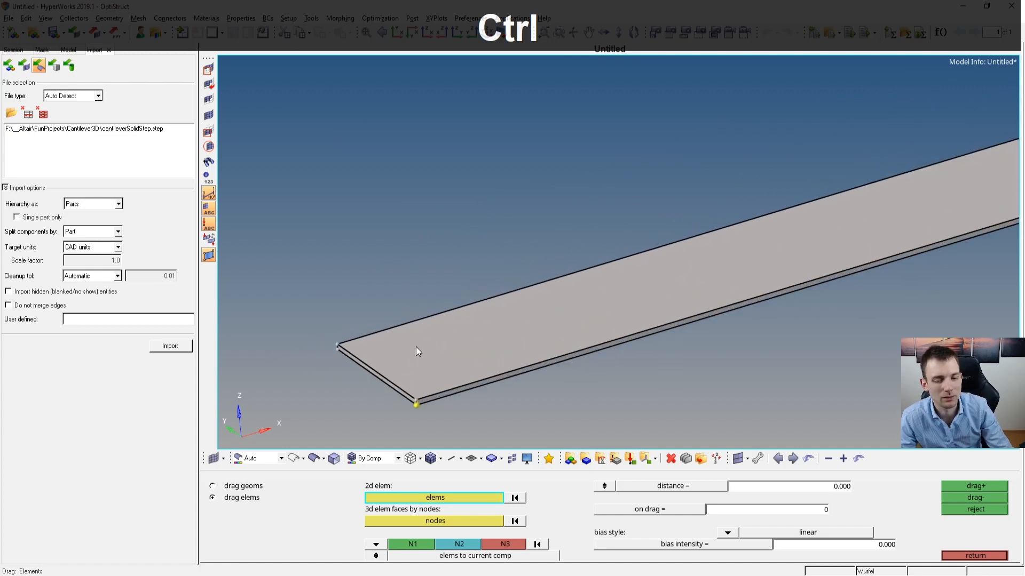
{"action": "scroll", "coordinate": [384, 350], "scroll_direction": "up", "scroll_amount": 5, "text": "ctrl"}
{"action": "right_click_drag", "start_coordinate": [402, 394], "coordinate": [451, 350], "text": "ctrl"}
{"action": "scroll", "coordinate": [370, 323], "scroll_direction": "down", "scroll_amount": 3, "text": "ctrl"}
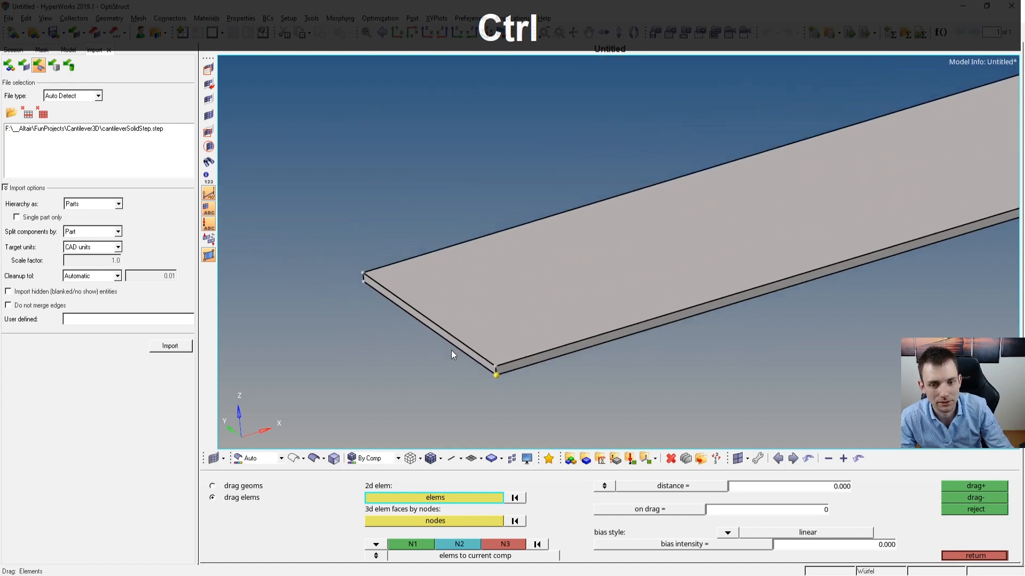
Create a material with the MAT1 card and set its Young's modulus E to 69000.
{"action": "left_click", "coordinate": [67, 50]}
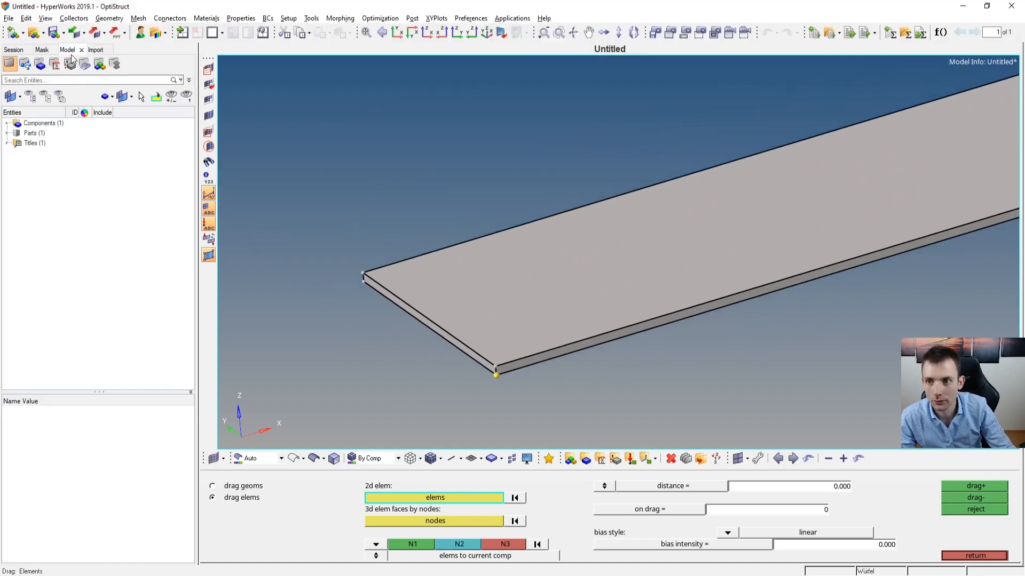
{"action": "left_click", "coordinate": [7, 123]}
{"action": "left_click", "coordinate": [53, 133]}
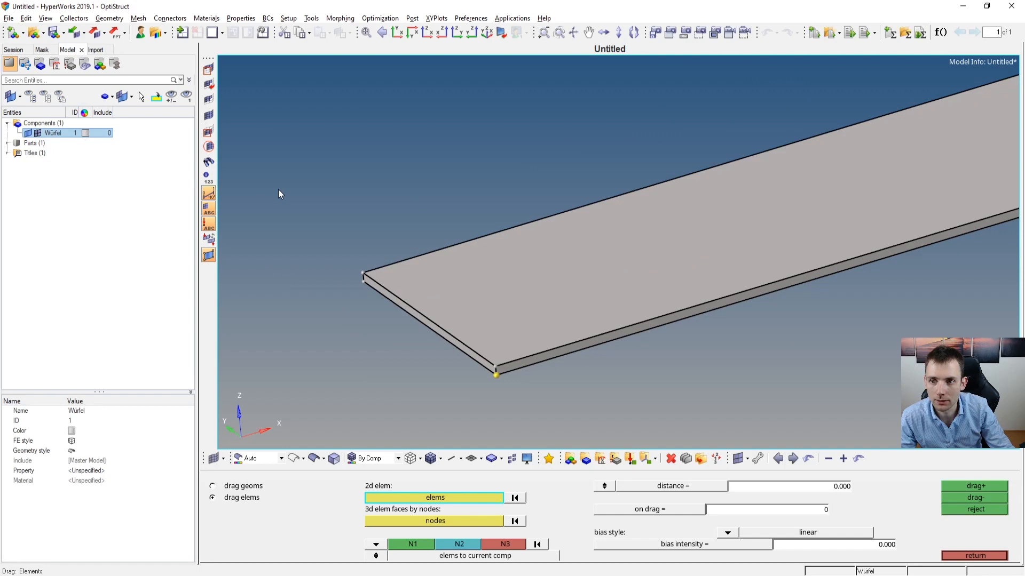
{"action": "left_click", "coordinate": [106, 178]}
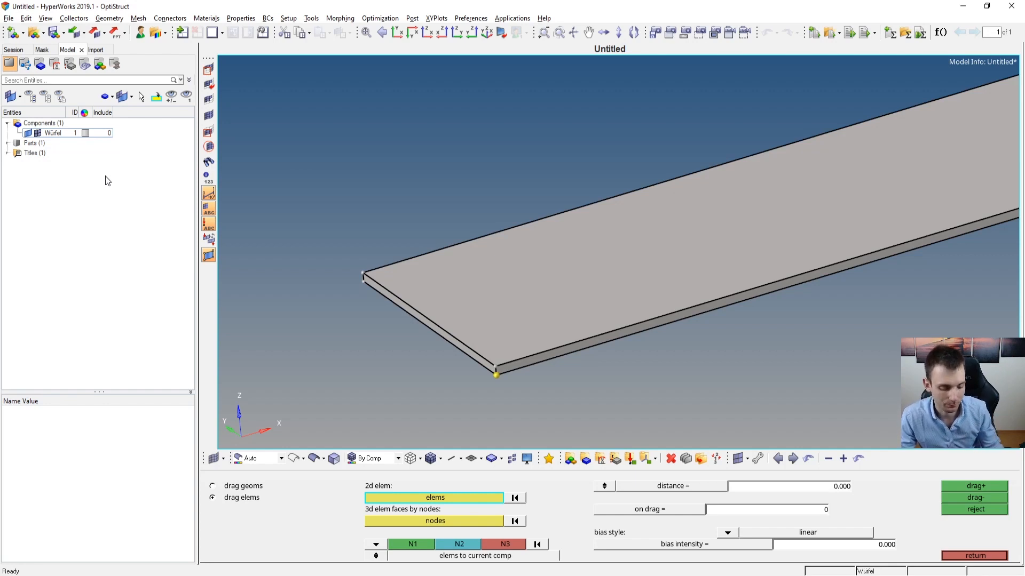
{"action": "right_click", "coordinate": [75, 181]}
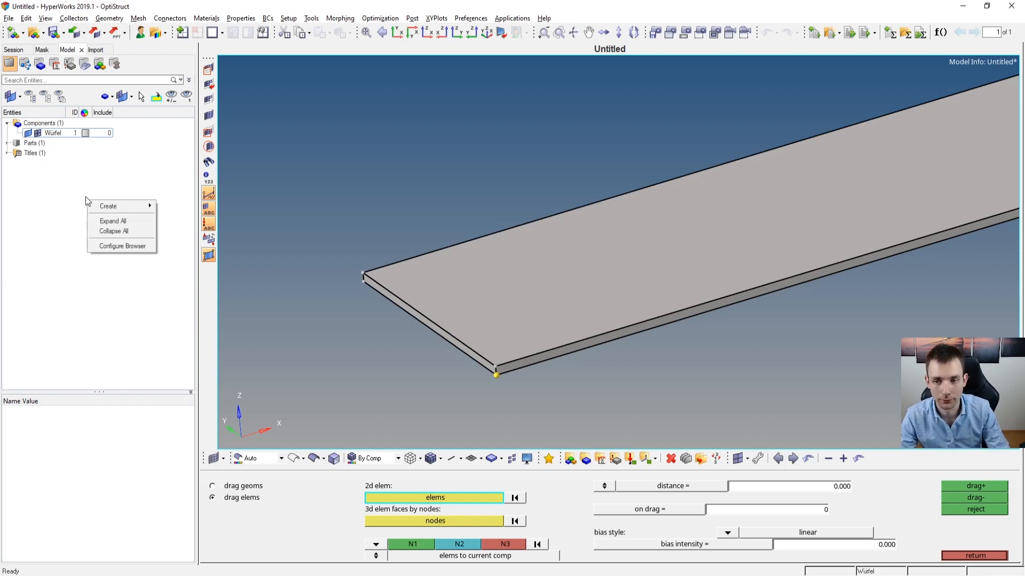
{"action": "mouse_move", "coordinate": [138, 206]}
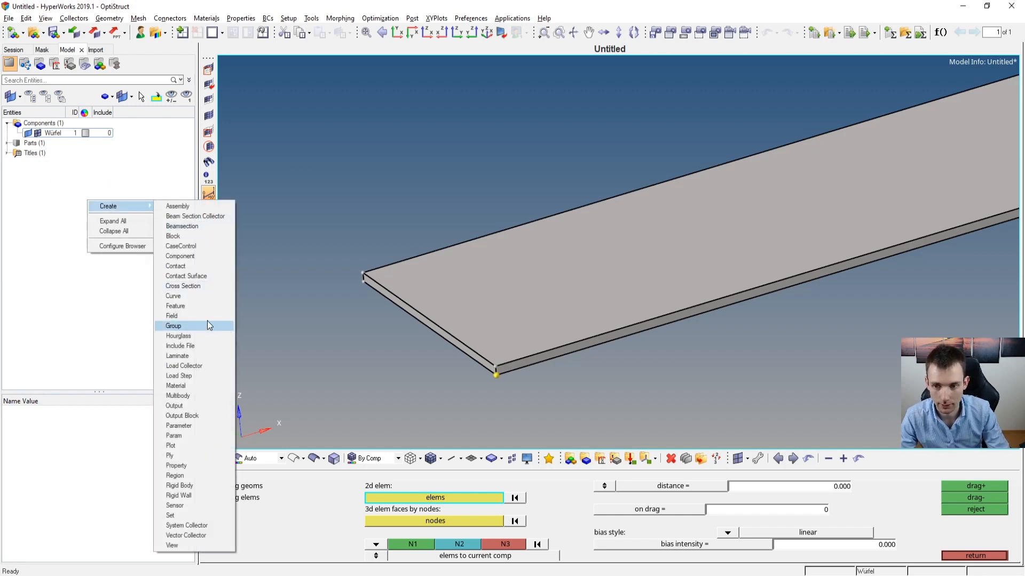
{"action": "left_click", "coordinate": [208, 385]}
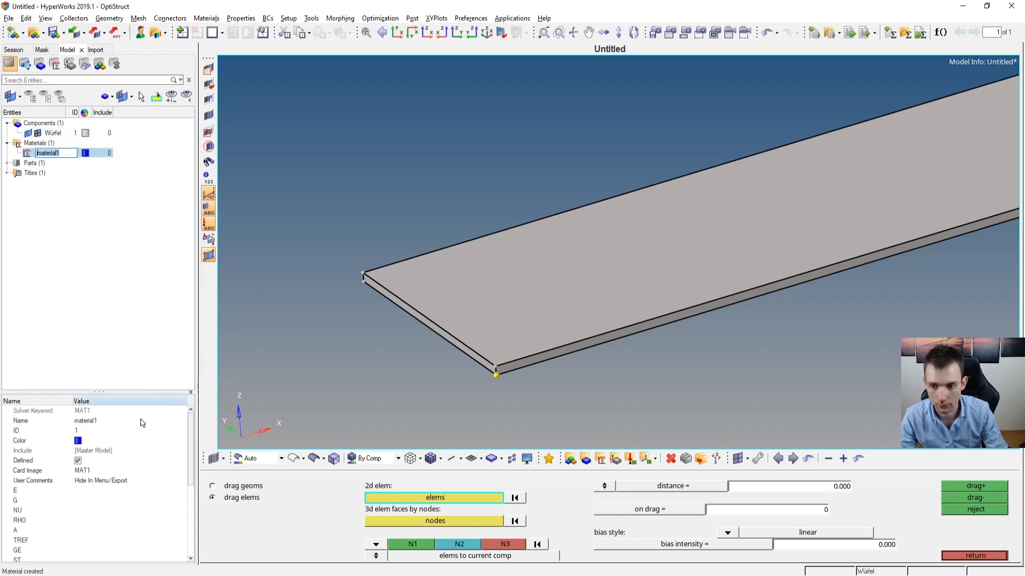
{"action": "left_click", "coordinate": [94, 491]}
{"action": "type", "text": "2100006"}
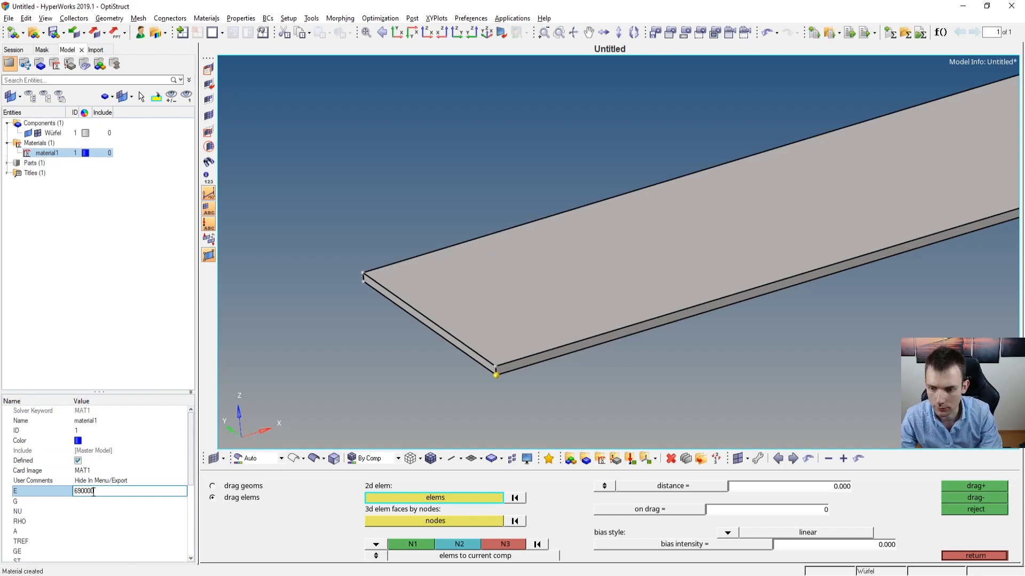
{"action": "type", "text": "90000"}
{"action": "key", "text": "BackSpace"}
{"action": "key", "text": "Return"}
Set the material's Poisson's ratio NU to 0.0.
{"action": "left_click", "coordinate": [99, 472]}
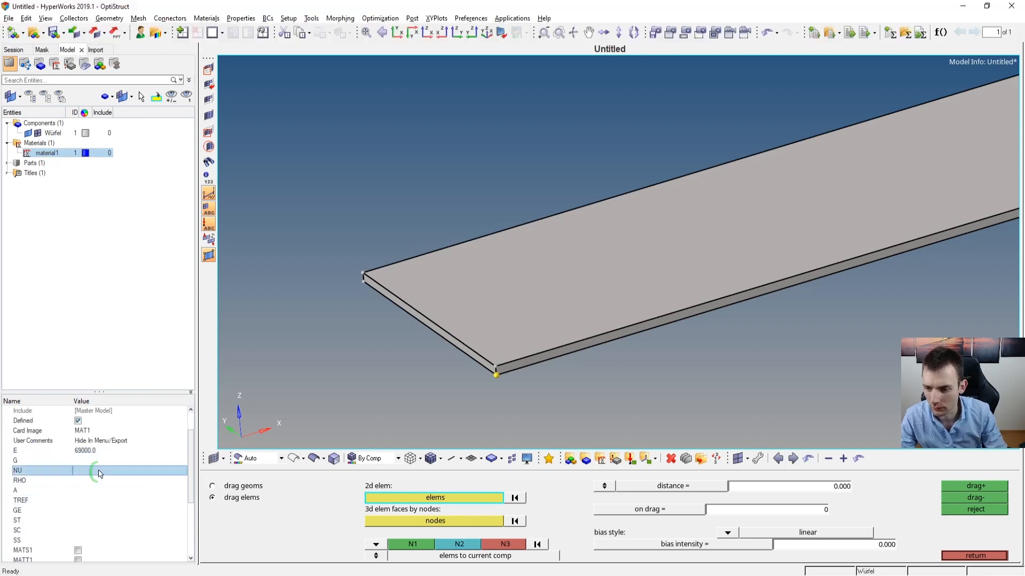
{"action": "key", "text": "BackSpace"}
{"action": "key", "text": "BackSpace"}
{"action": "key", "text": "BackSpace"}
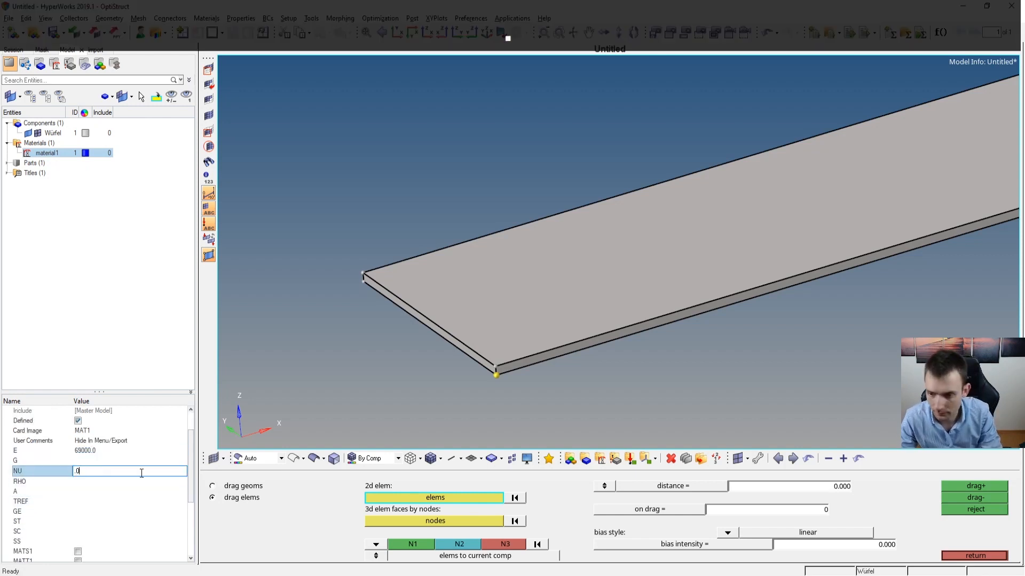
{"action": "type", "text": ".0"}
{"action": "key", "text": "Home"}
{"action": "type", "text": "0"}
{"action": "key", "text": "KP_Enter"}
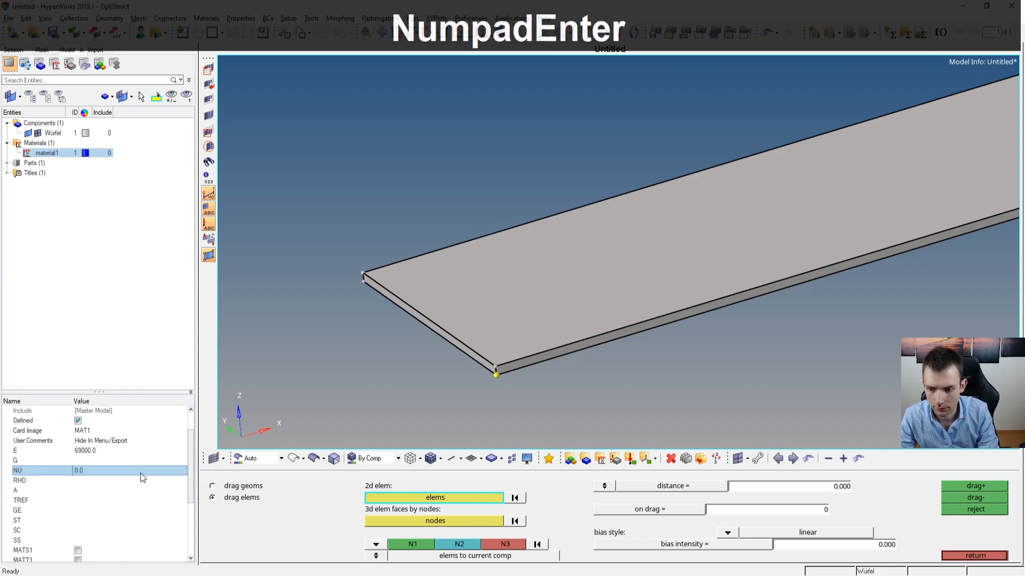
Create a property with the PSOLID card image and assign material1 to it.
{"action": "right_click", "coordinate": [90, 213]}
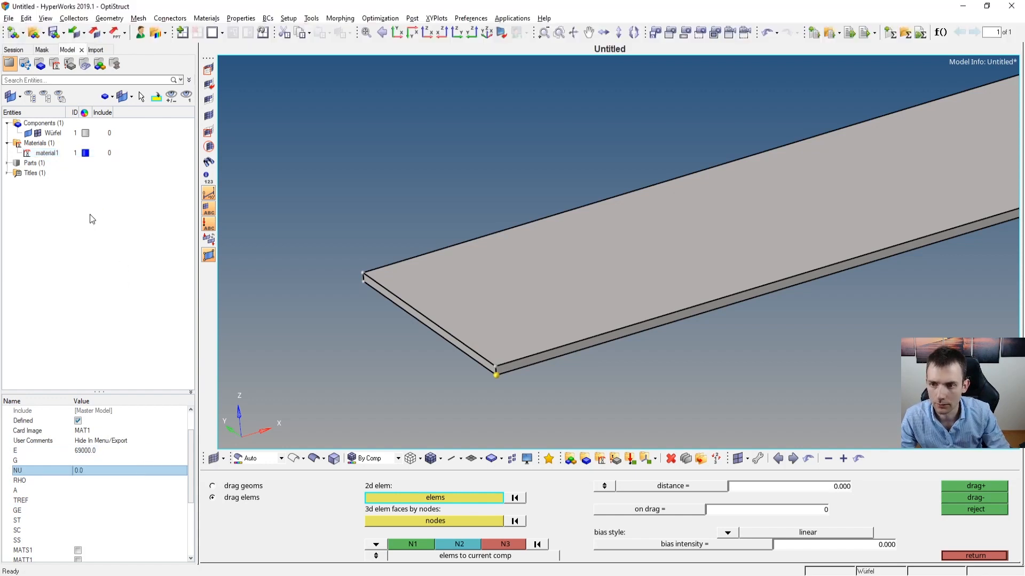
{"action": "mouse_move", "coordinate": [123, 221]}
{"action": "left_click", "coordinate": [207, 481]}
{"action": "left_click", "coordinate": [128, 471]}
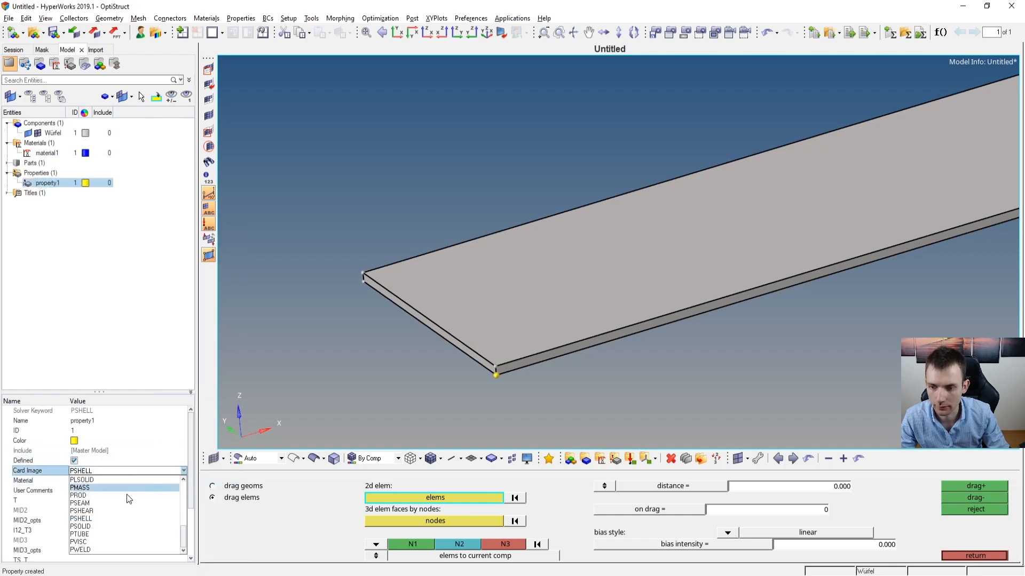
{"action": "left_click", "coordinate": [128, 525]}
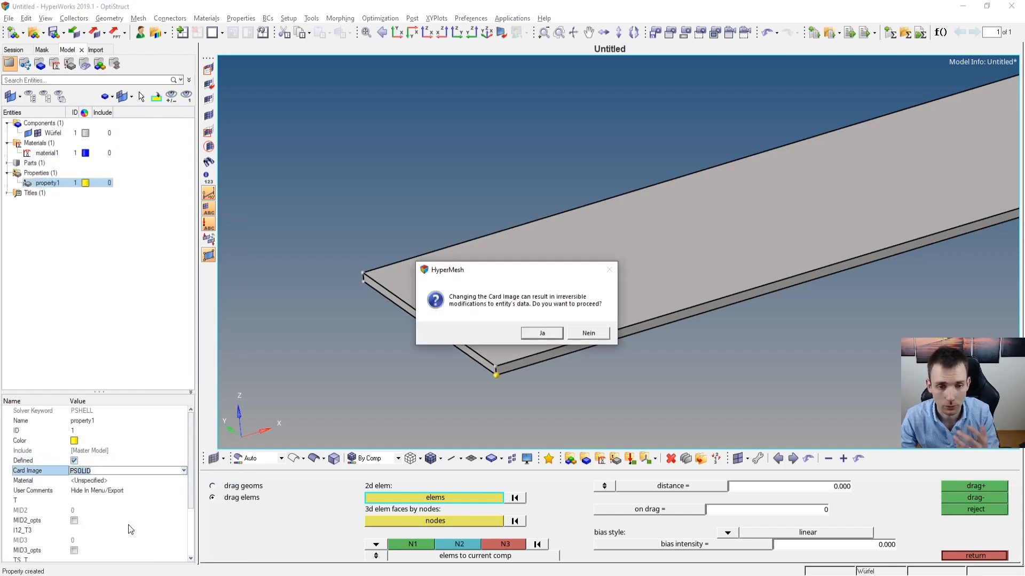
{"action": "left_click", "coordinate": [526, 335]}
{"action": "left_click", "coordinate": [109, 482]}
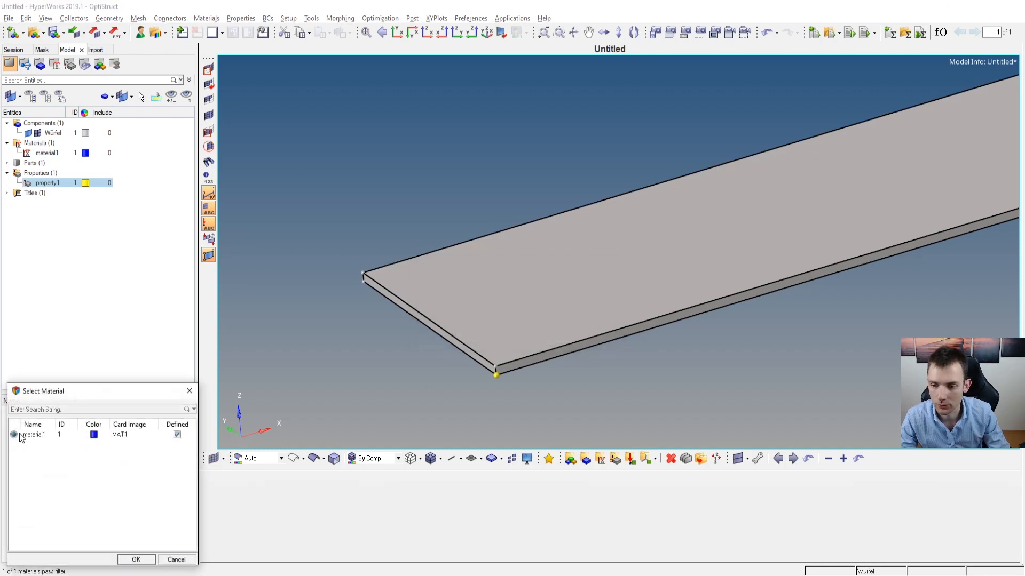
{"action": "left_click", "coordinate": [136, 558]}
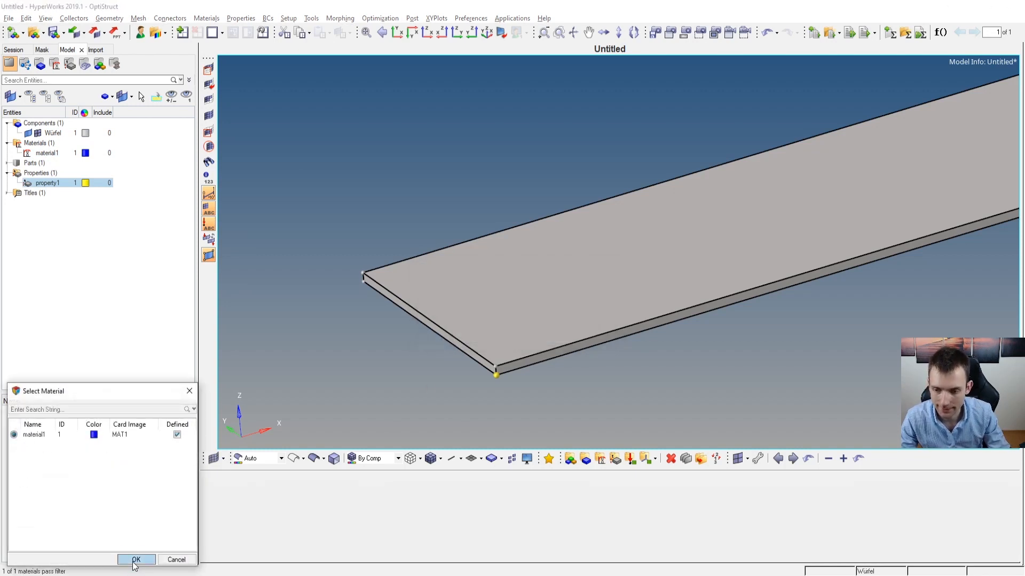
Assign property1 to the Würfel component.
{"action": "left_click", "coordinate": [52, 134]}
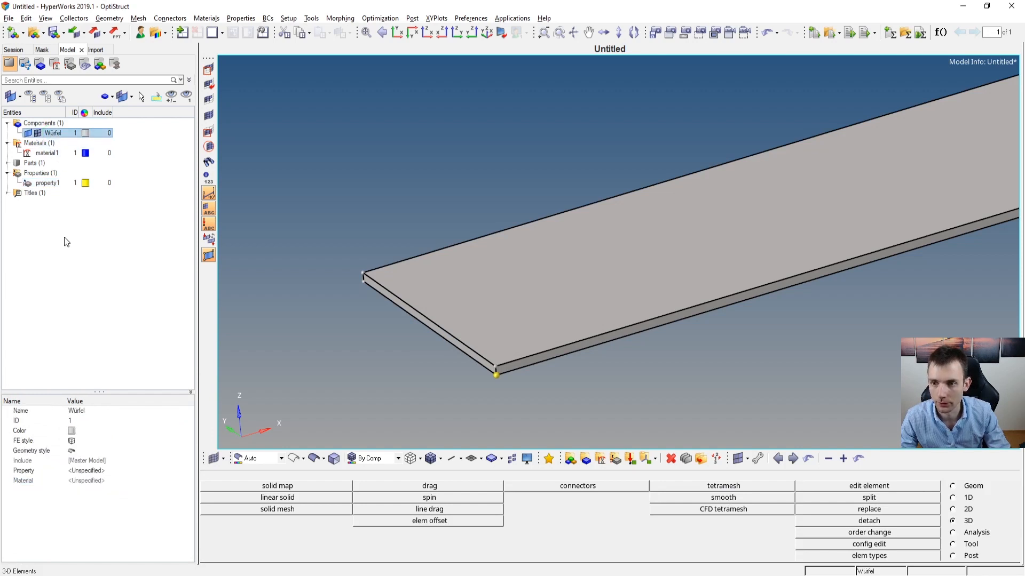
{"action": "left_click", "coordinate": [87, 471]}
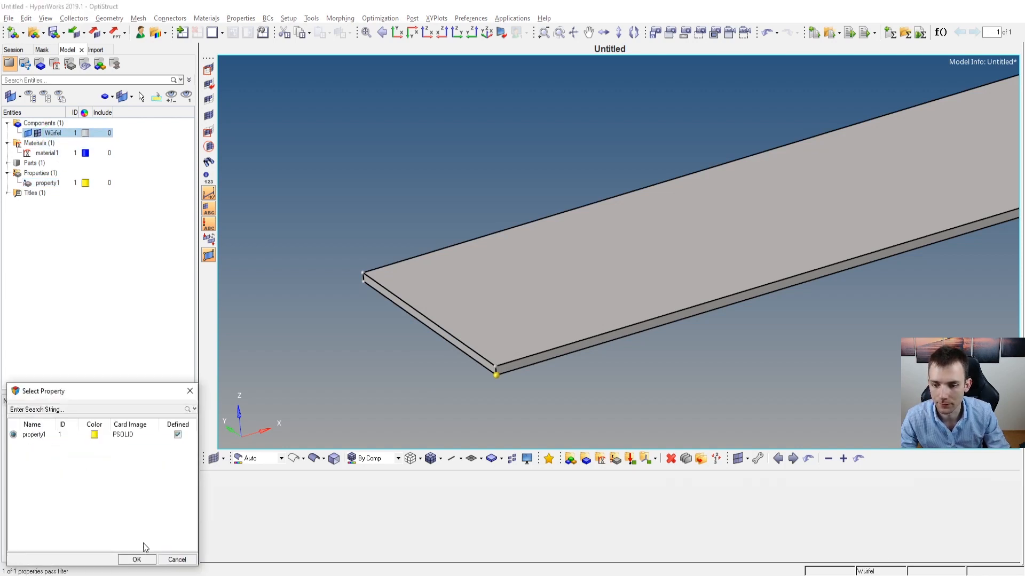
{"action": "left_click", "coordinate": [138, 559]}
{"action": "left_click", "coordinate": [117, 194]}
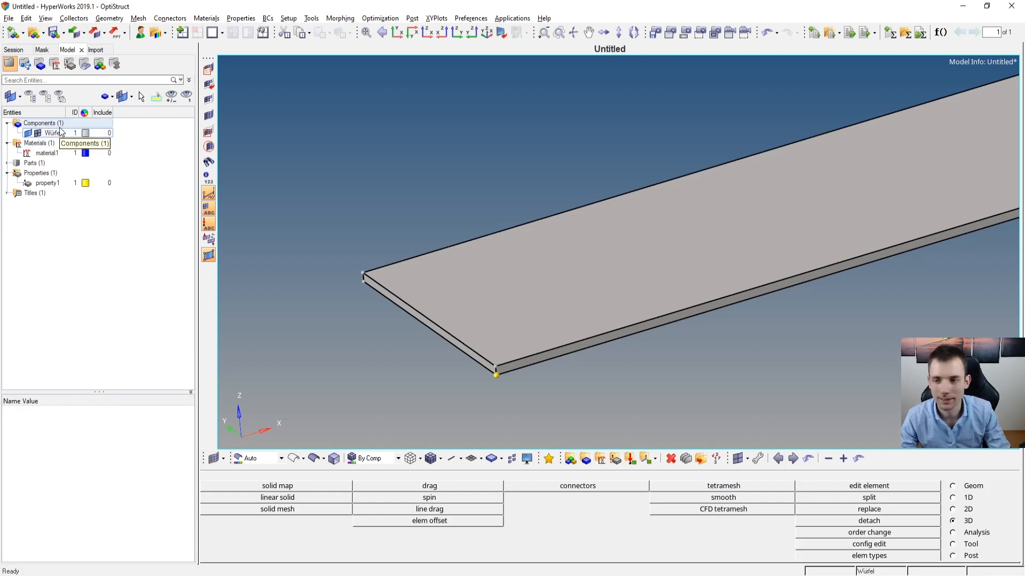
Rename the Würfel component as Wuerfel.
{"action": "left_click", "coordinate": [62, 133]}
{"action": "key", "text": "F2"}
{"action": "key", "text": "Left"}
{"action": "key", "text": "Right"}
{"action": "key", "text": "BackSpace"}
{"action": "type", "text": "ue"}
{"action": "key", "text": "Return"}
Rename the cantilever's component as Cube.
{"action": "left_click", "coordinate": [63, 133]}
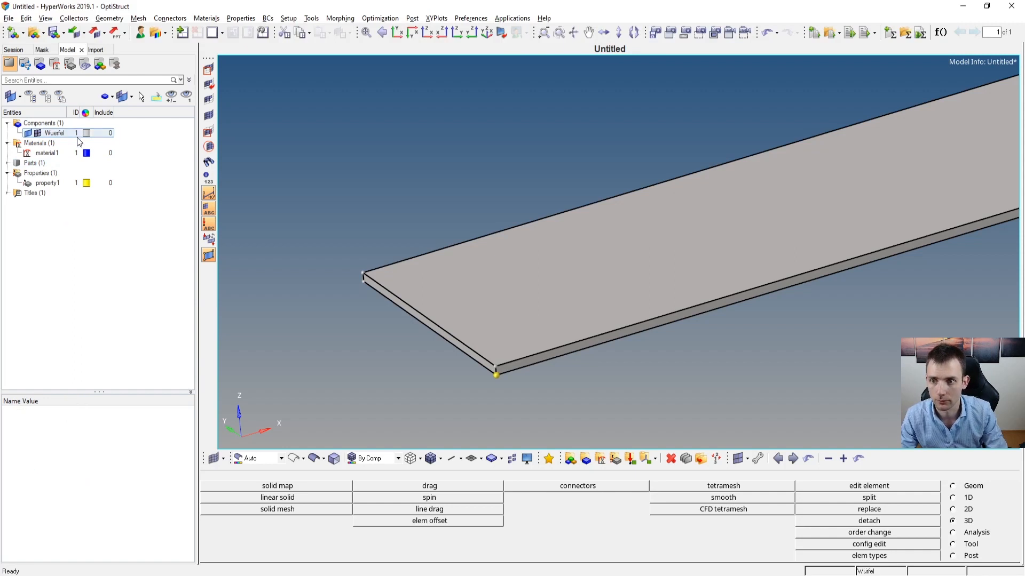
{"action": "key", "text": "F2"}
{"action": "type", "text": "Cube"}
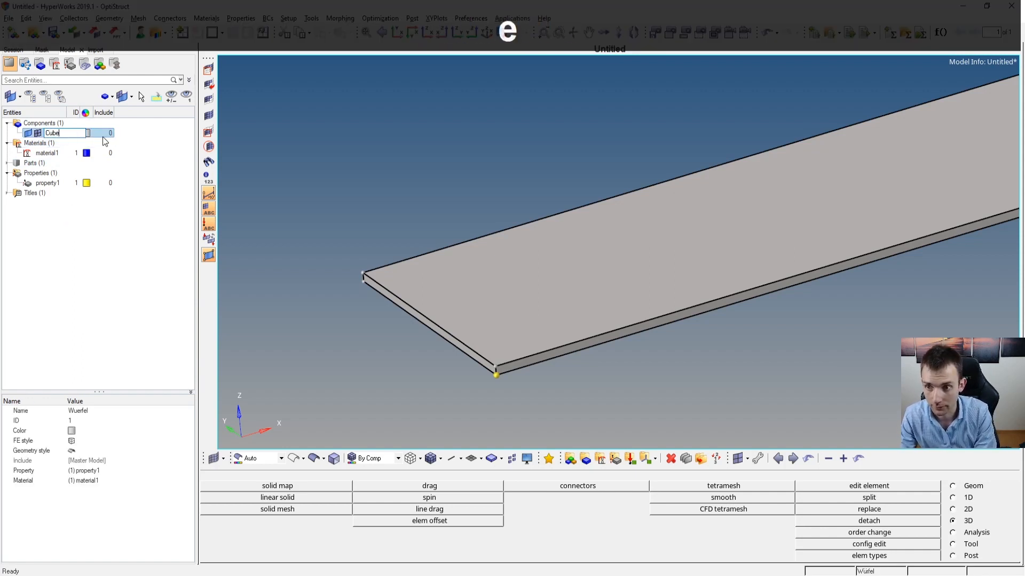
{"action": "key", "text": "Return"}
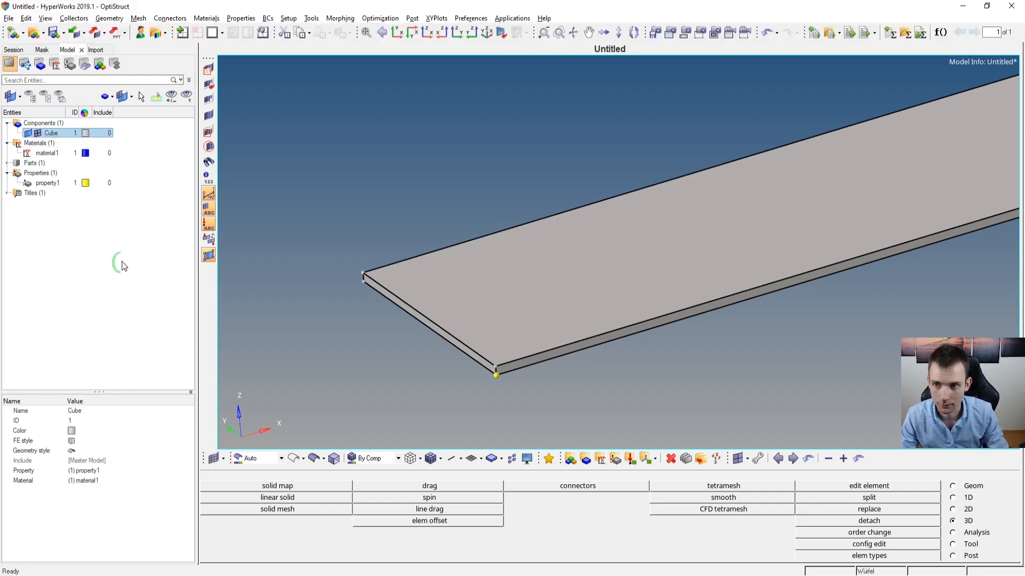
Examine the Cube component's property and material assignments and both ends of the cantilever, and switch to the geometry tools.
{"action": "right_click_drag", "start_coordinate": [607, 206], "coordinate": [514, 188], "text": "ctrl"}
{"action": "scroll", "coordinate": [520, 187], "scroll_direction": "down", "scroll_amount": 4, "text": "ctrl"}
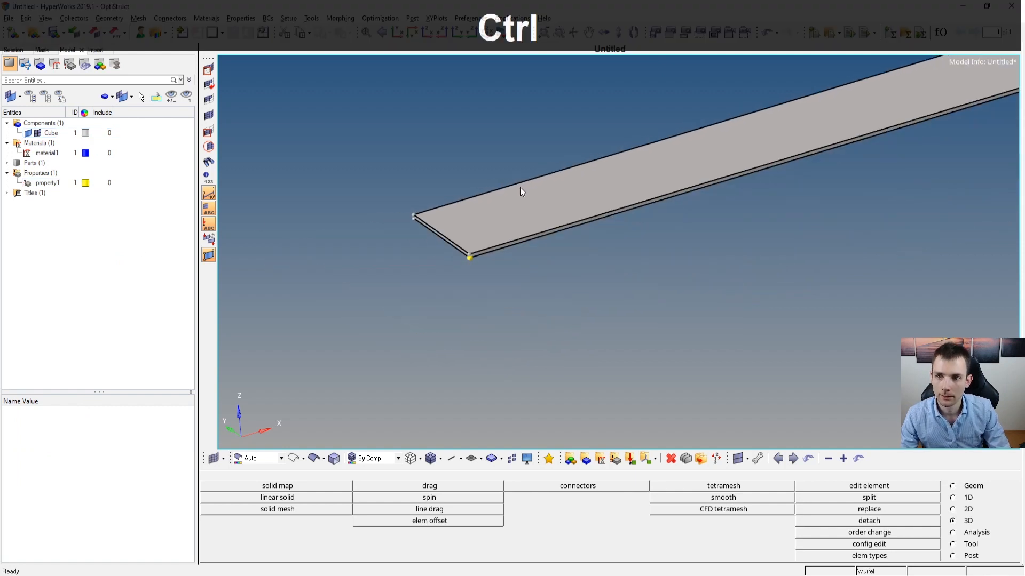
{"action": "left_click", "coordinate": [51, 133]}
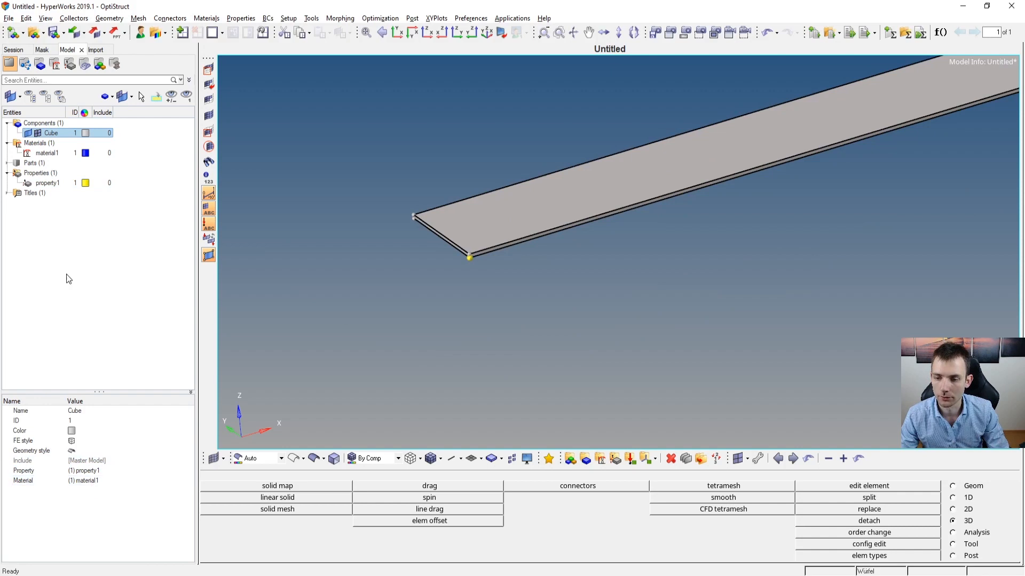
{"action": "left_click", "coordinate": [85, 271]}
{"action": "right_click_drag", "start_coordinate": [631, 218], "coordinate": [483, 295], "text": "ctrl"}
{"action": "scroll", "coordinate": [537, 286], "scroll_direction": "down", "scroll_amount": 3, "text": "ctrl"}
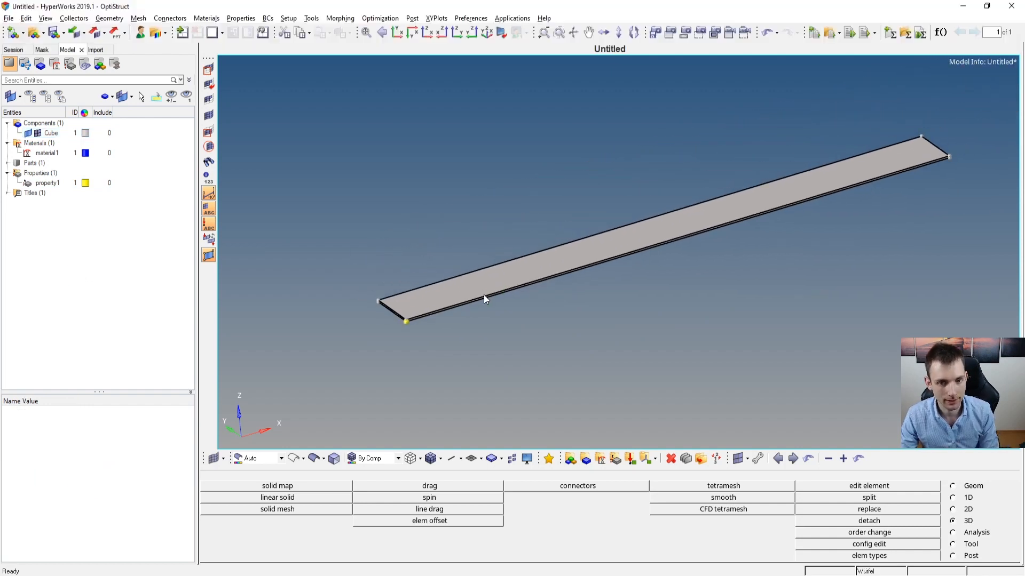
{"action": "right_click_drag", "start_coordinate": [932, 163], "coordinate": [710, 279], "text": "ctrl"}
{"action": "scroll", "coordinate": [720, 263], "scroll_direction": "up", "scroll_amount": 6, "text": "ctrl"}
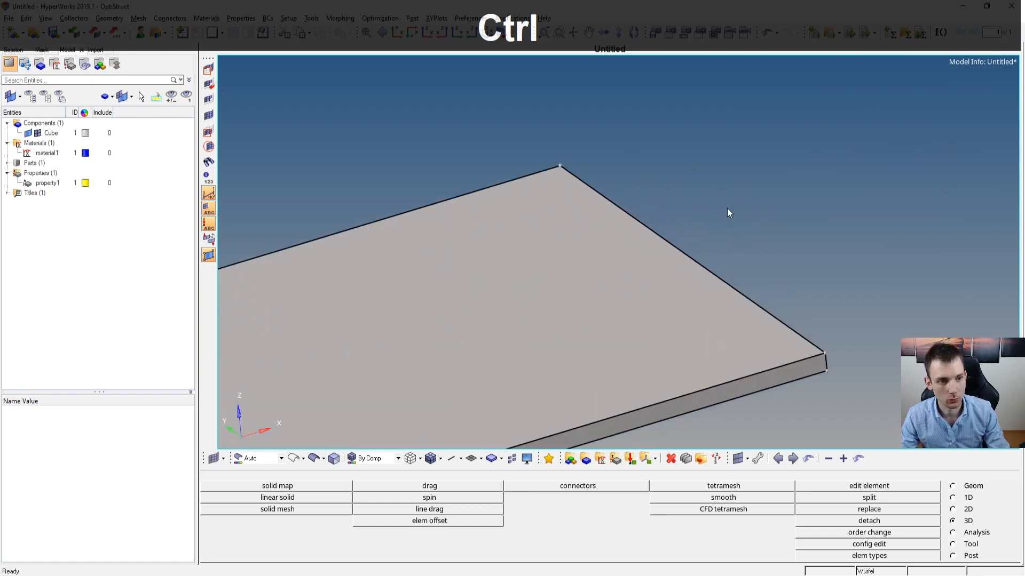
{"action": "scroll", "coordinate": [680, 246], "scroll_direction": "down", "scroll_amount": 5, "text": "ctrl"}
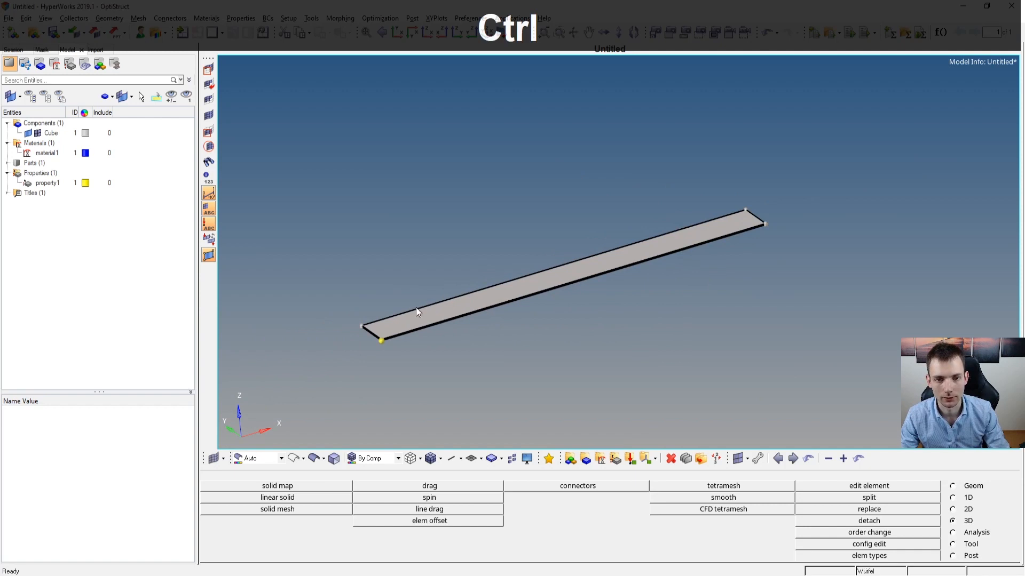
{"action": "scroll", "coordinate": [370, 326], "scroll_direction": "up", "scroll_amount": 5, "text": "ctrl"}
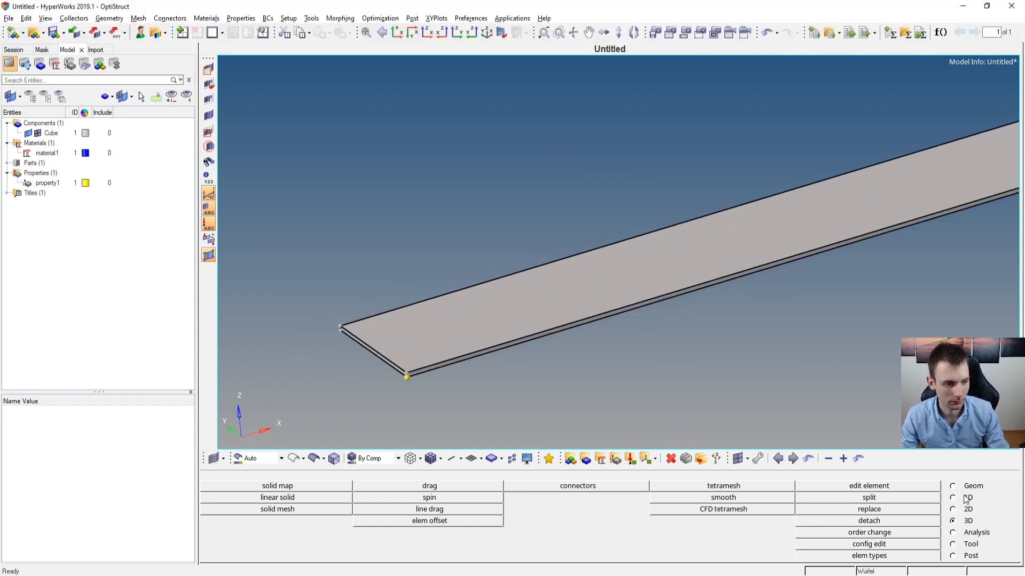
{"action": "left_click", "coordinate": [953, 486]}
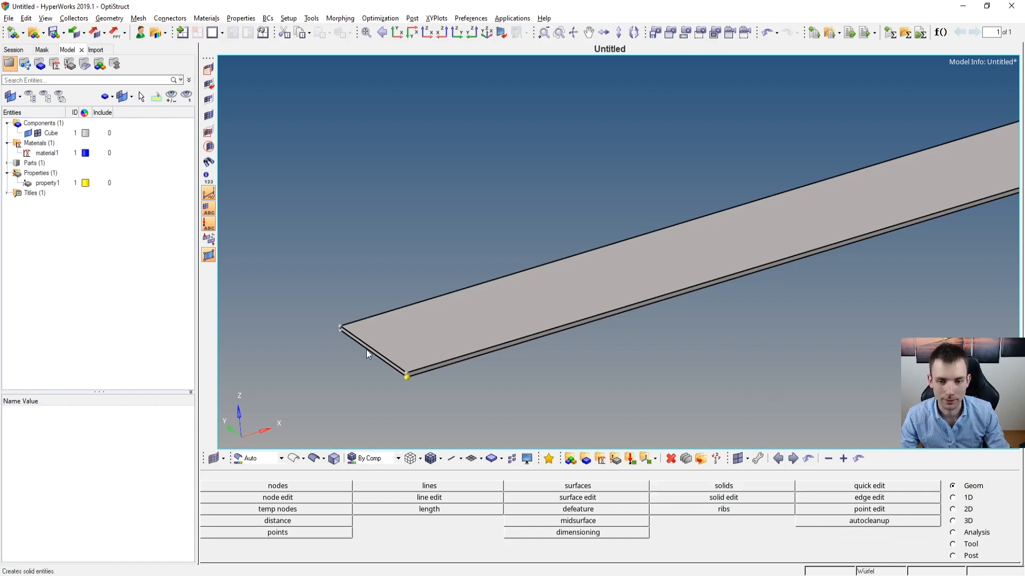
Create a node at x 0, y 12.5, z 0, the midpoint of the cantilever's lower end edge.
{"action": "scroll", "coordinate": [367, 350], "scroll_direction": "up", "scroll_amount": 3, "text": "ctrl"}
{"action": "right_click_drag", "start_coordinate": [401, 364], "coordinate": [387, 338], "text": "ctrl"}
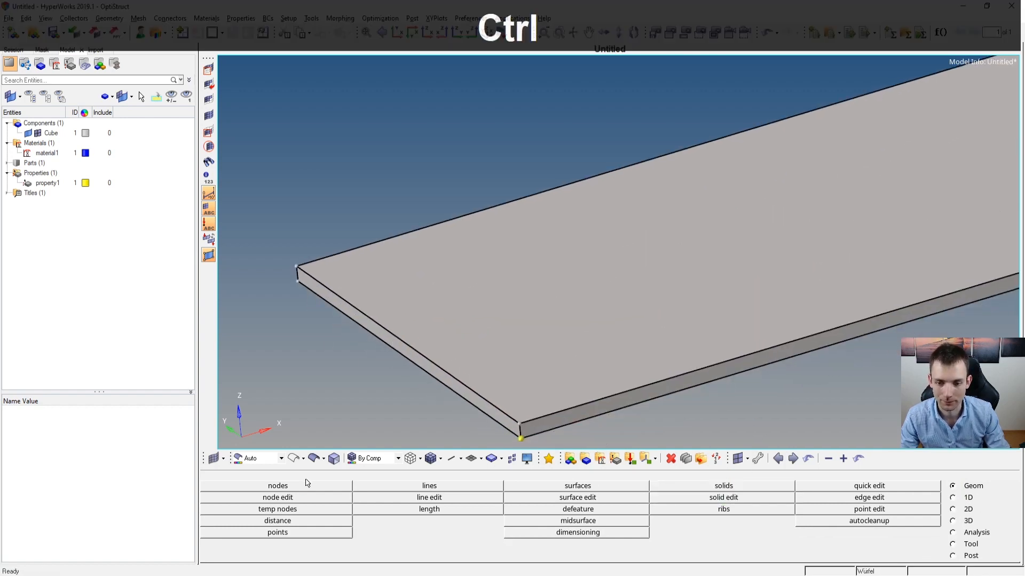
{"action": "left_click", "coordinate": [270, 486]}
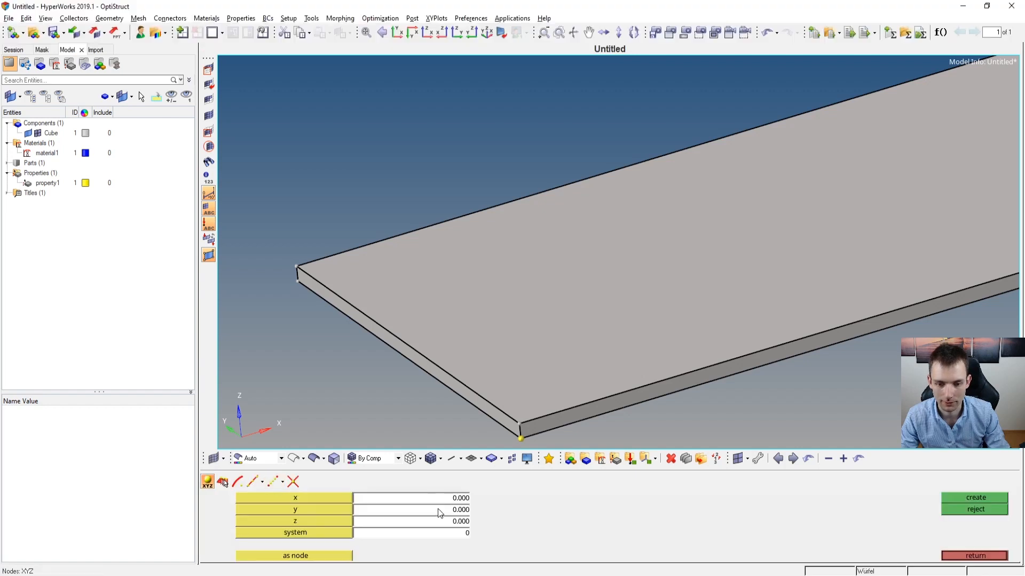
{"action": "key", "text": "Tab"}
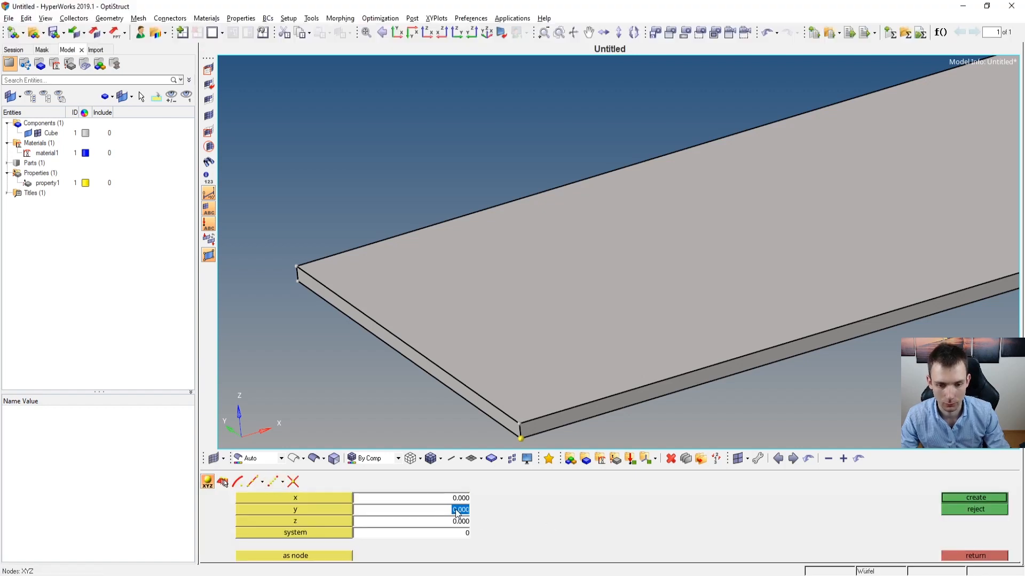
{"action": "type", "text": "12.2"}
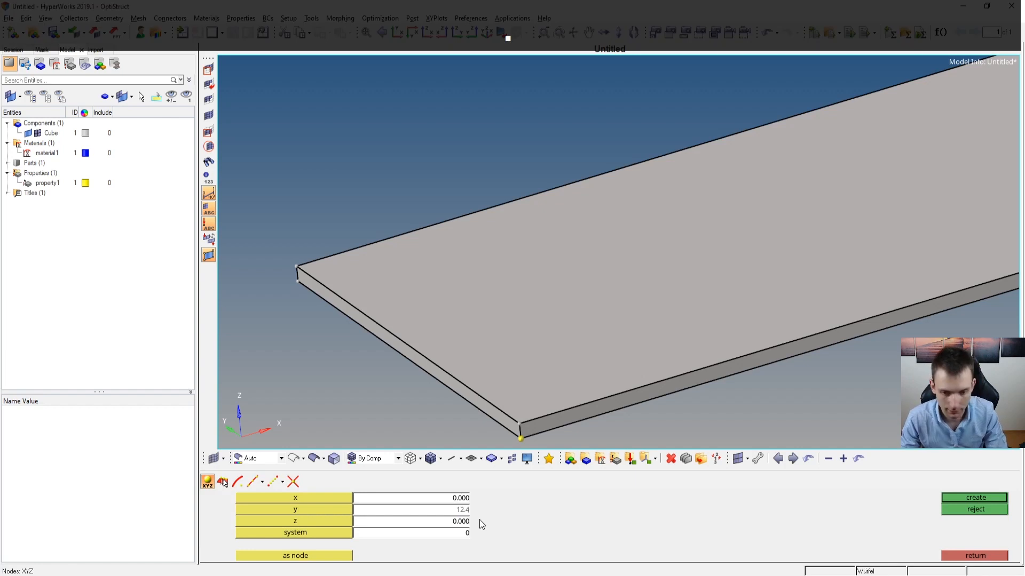
{"action": "key", "text": "BackSpace"}
{"action": "type", "text": "5"}
{"action": "key", "text": "Return"}
{"action": "left_click", "coordinate": [987, 497]}
{"action": "right_click_drag", "start_coordinate": [471, 352], "coordinate": [594, 321], "text": "ctrl"}
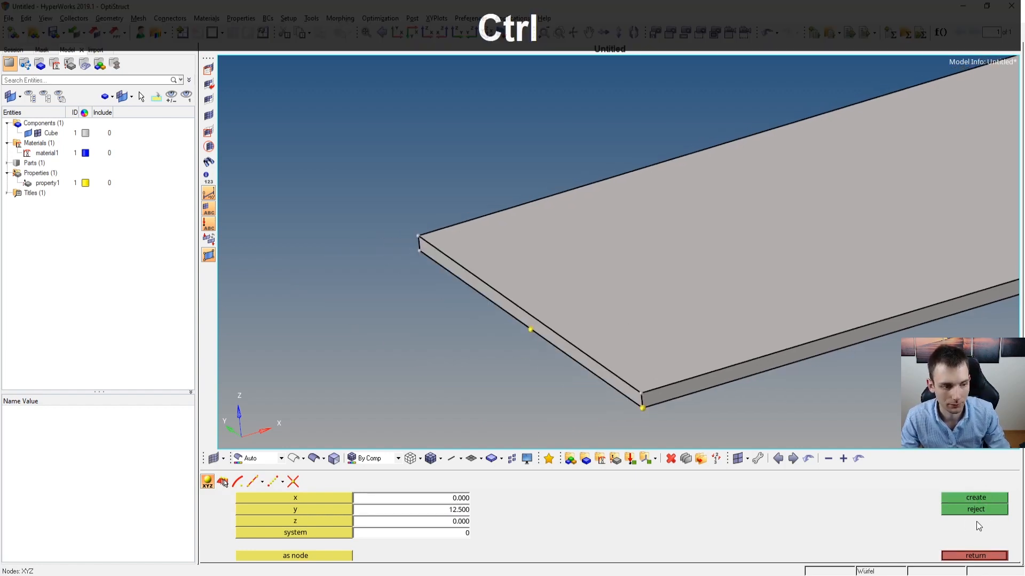
{"action": "left_click", "coordinate": [975, 556]}
Trim the cantilever solid lengthwise with a plane normal to the y-axis through the node at the end edge's midpoint.
{"action": "left_click", "coordinate": [712, 499]}
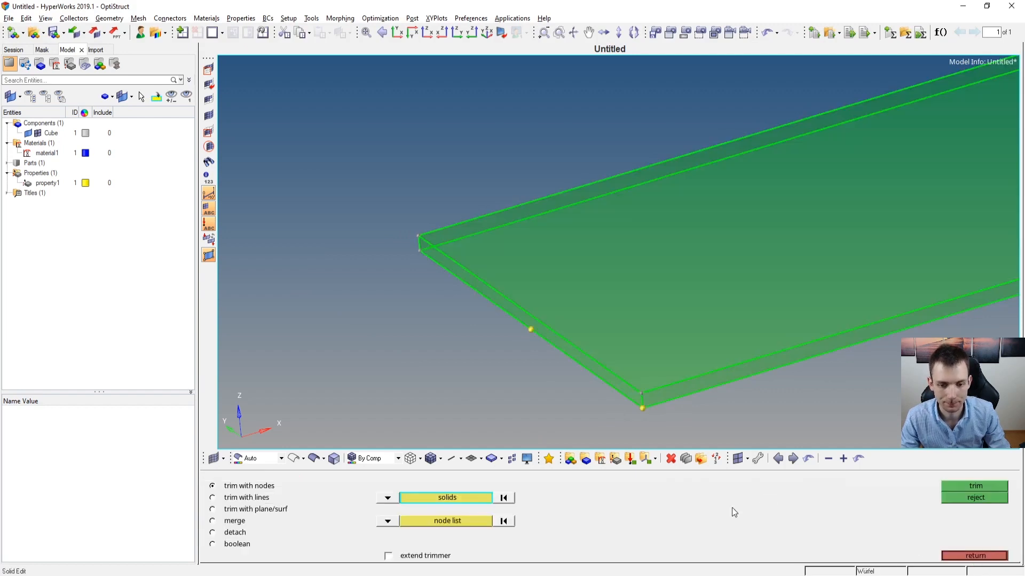
{"action": "left_click", "coordinate": [286, 507]}
{"action": "left_click", "coordinate": [655, 309]}
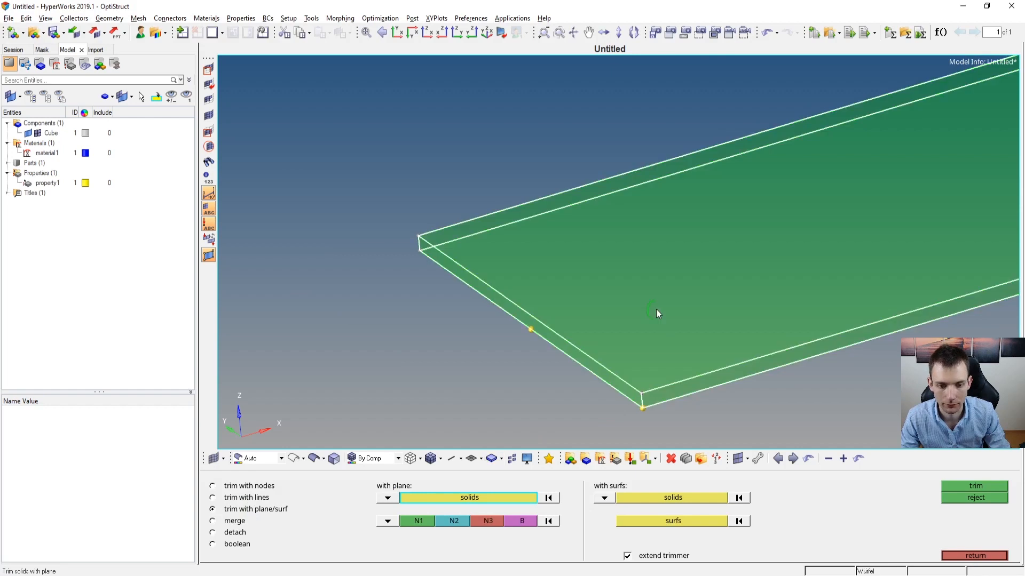
{"action": "left_click", "coordinate": [388, 521]}
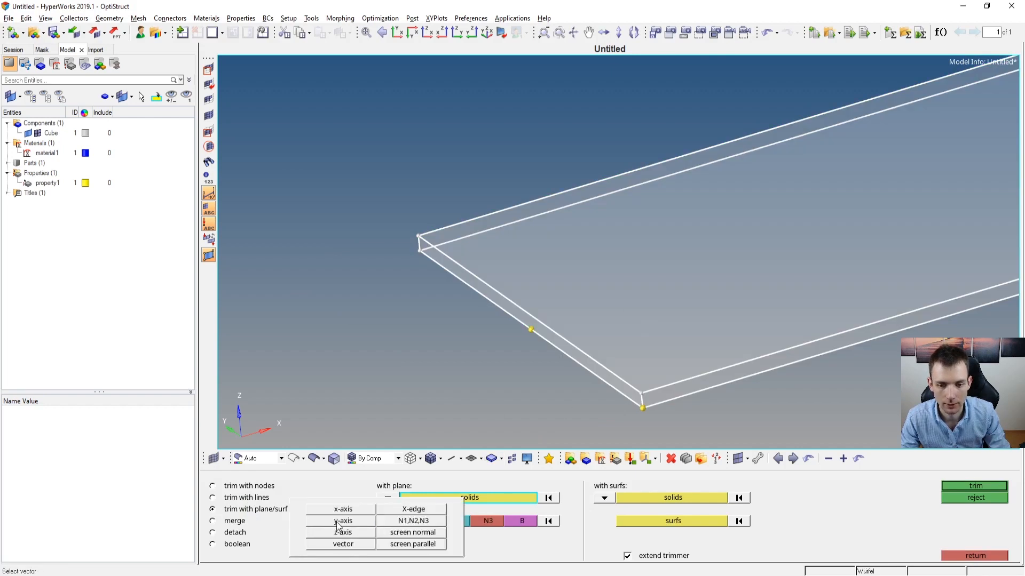
{"action": "left_click", "coordinate": [333, 524]}
{"action": "left_click", "coordinate": [521, 342]}
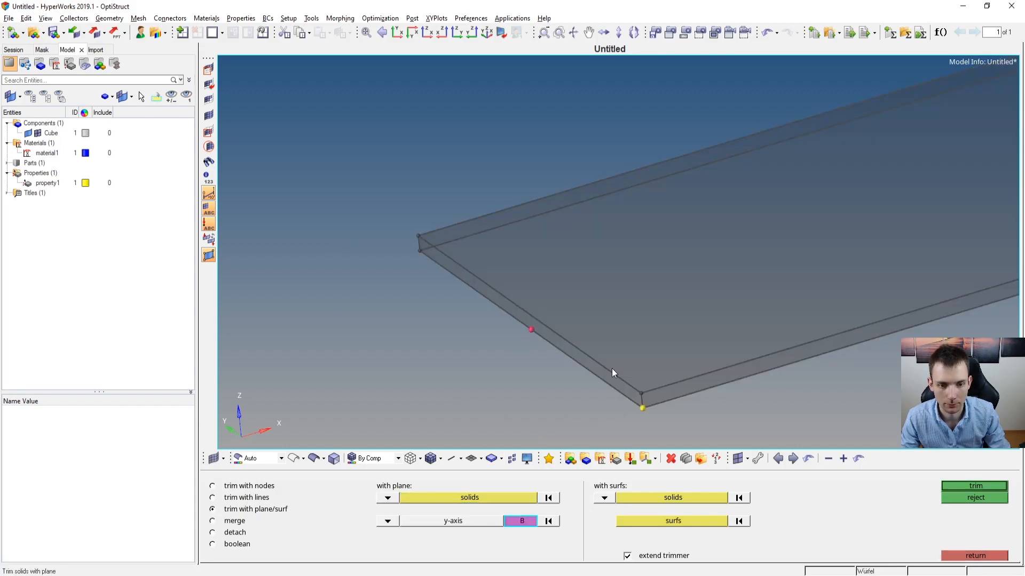
{"action": "left_click", "coordinate": [978, 486]}
{"action": "right_click_drag", "start_coordinate": [677, 315], "coordinate": [579, 292], "text": "ctrl"}
{"action": "scroll", "coordinate": [411, 315], "scroll_direction": "down", "scroll_amount": 6, "text": "ctrl"}
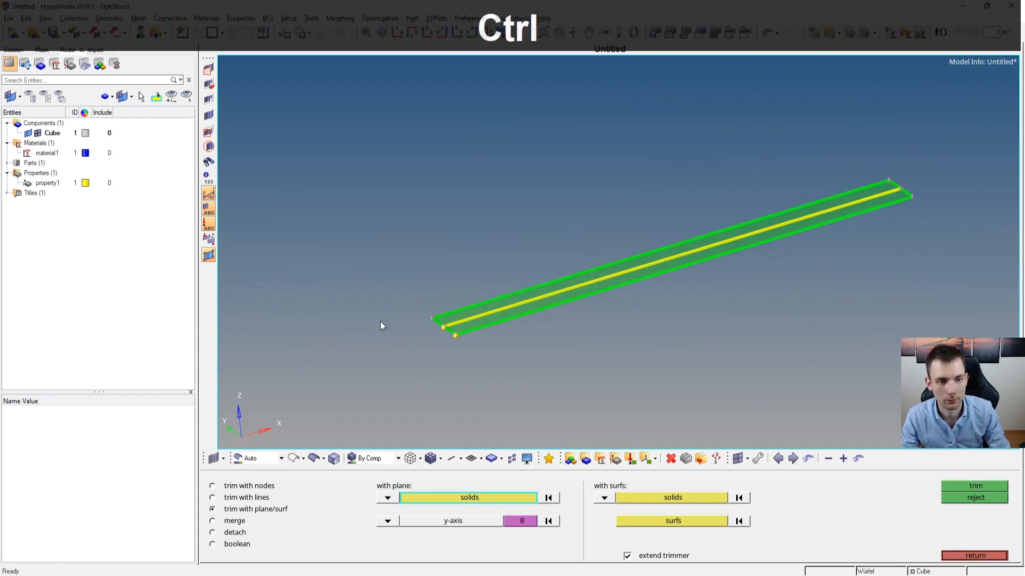
{"action": "left_click", "coordinate": [993, 556]}
{"action": "scroll", "coordinate": [864, 266], "scroll_direction": "up", "scroll_amount": 5, "text": "ctrl"}
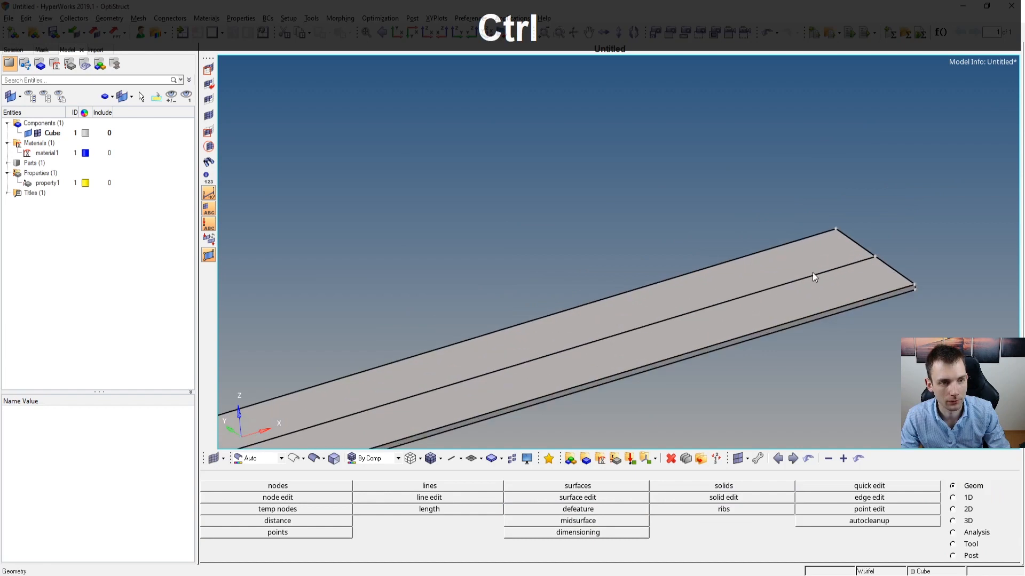
{"action": "left_click_drag", "start_coordinate": [858, 243], "coordinate": [703, 213], "text": "ctrl"}
{"action": "scroll", "coordinate": [703, 213], "scroll_direction": "up", "scroll_amount": 5, "text": "ctrl"}
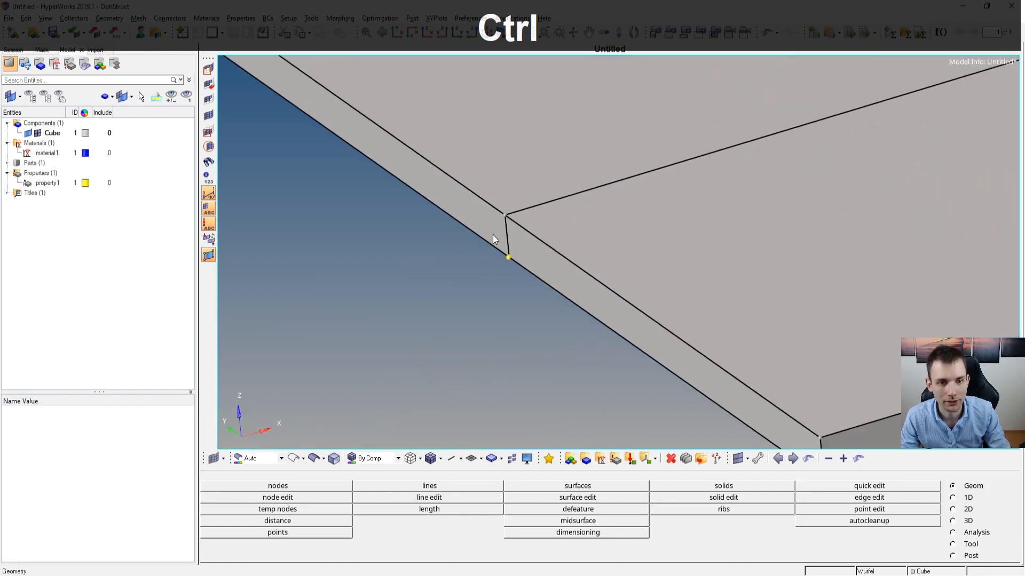
{"action": "scroll", "coordinate": [492, 234], "scroll_direction": "down", "scroll_amount": 3, "text": "ctrl"}
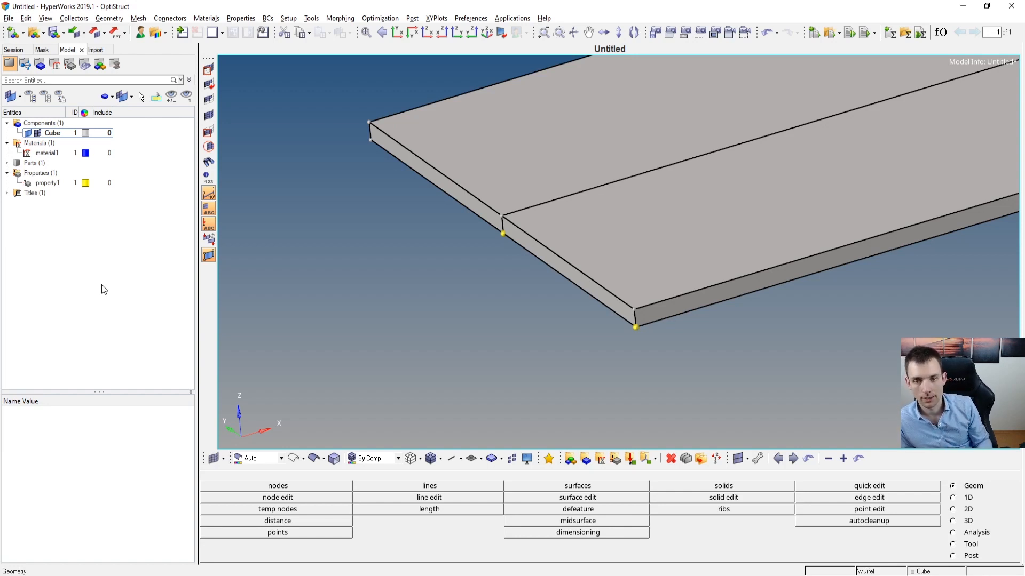
Create a new component named 2dReferenceElemens.
{"action": "right_click", "coordinate": [105, 239]}
{"action": "mouse_move", "coordinate": [145, 246]}
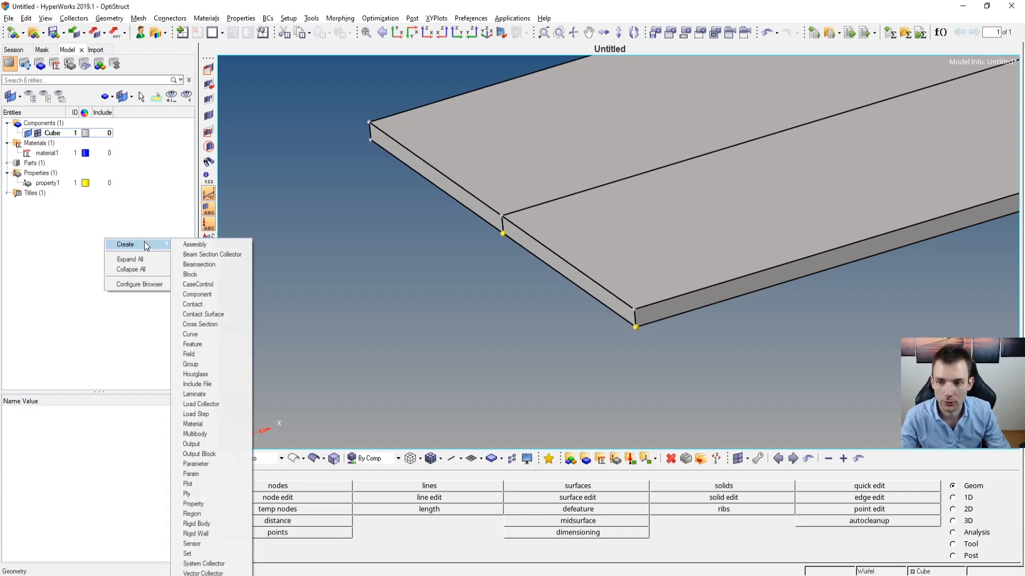
{"action": "left_click", "coordinate": [196, 294]}
{"action": "type", "text": "2d"}
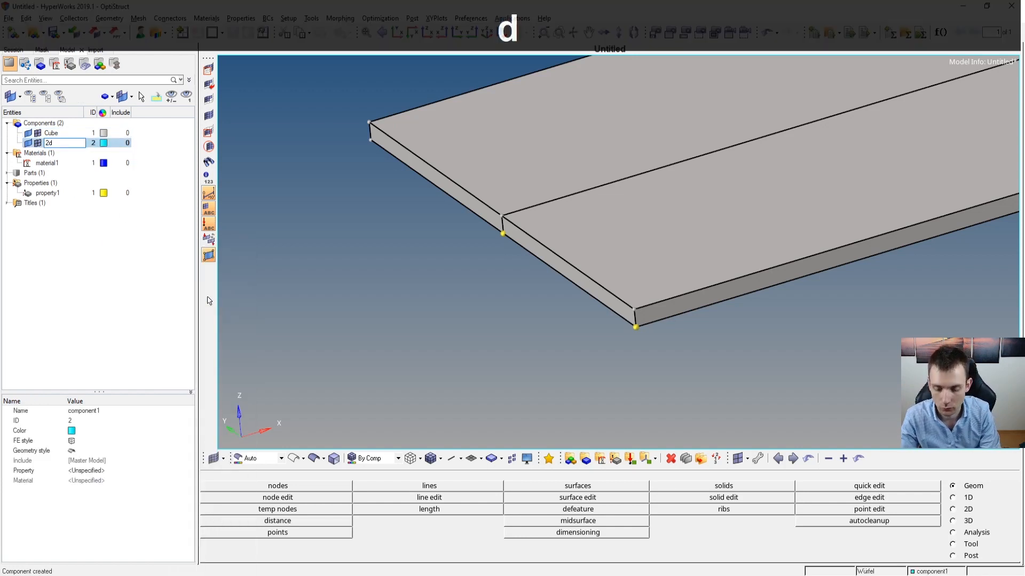
{"action": "type", "text": "Reference"}
{"action": "type", "text": "Elemens"}
{"action": "key", "text": "Return"}
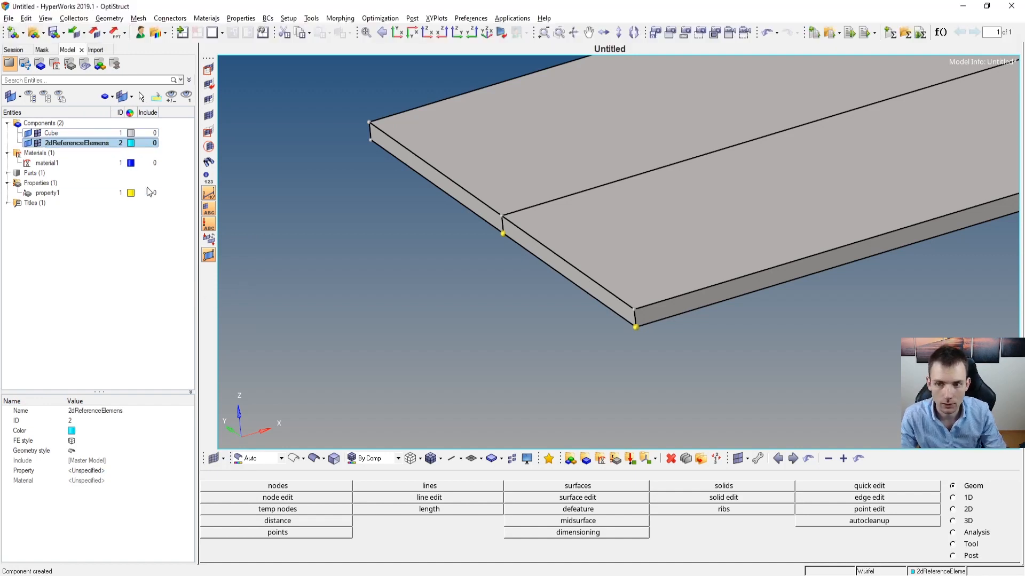
Correct the new component's name to 2dReferenceElements.
{"action": "left_click", "coordinate": [92, 146]}
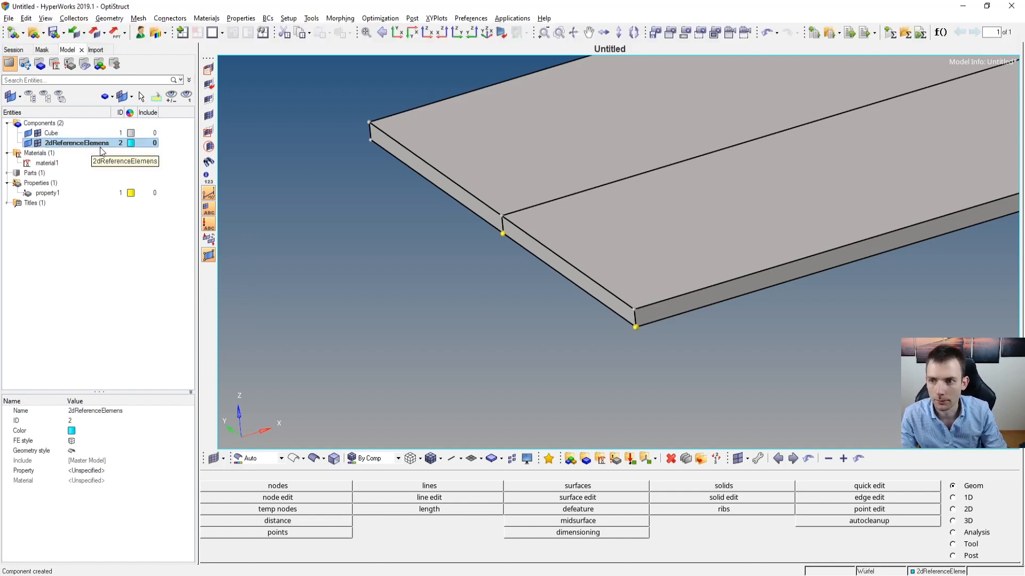
{"action": "key", "text": "F2"}
{"action": "key", "text": "Left"}
{"action": "type", "text": "t"}
{"action": "key", "text": "Return"}
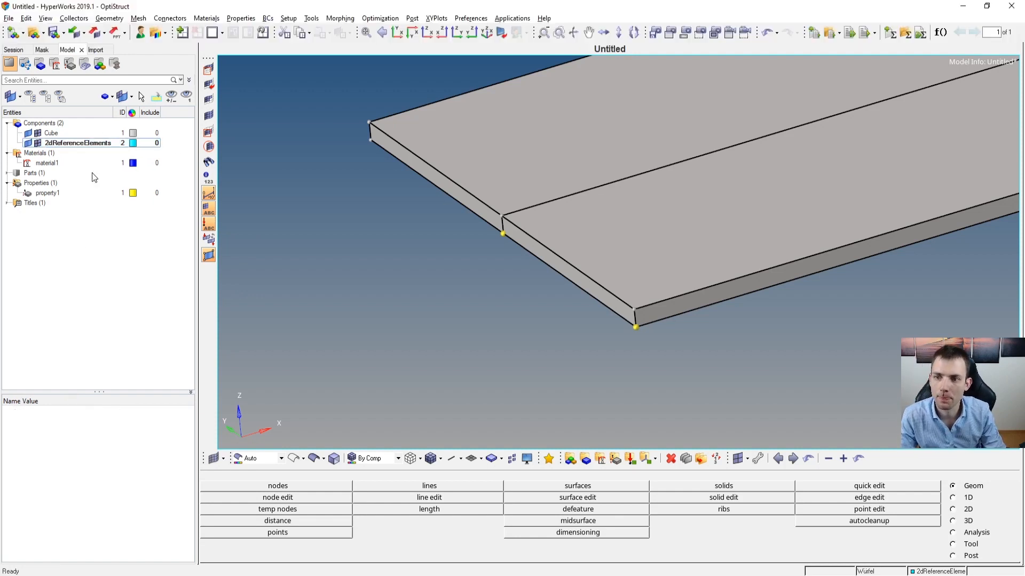
Automesh the two surfaces of the cantilever's end face interactively with an element size of 0.2.
{"action": "key", "text": "F12"}
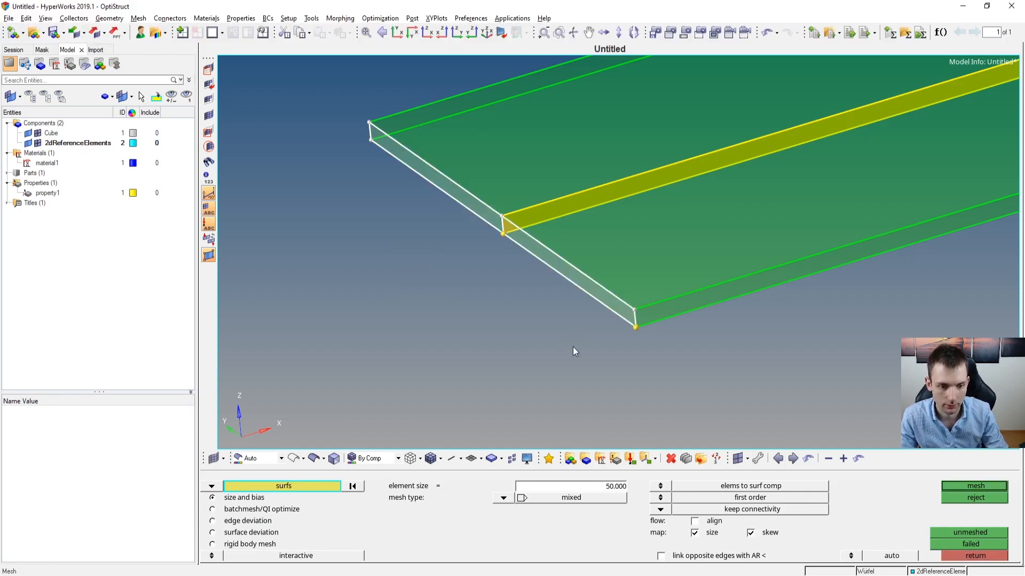
{"action": "double_click", "coordinate": [620, 484]}
{"action": "type", "text": "0,2"}
{"action": "key", "text": "Return"}
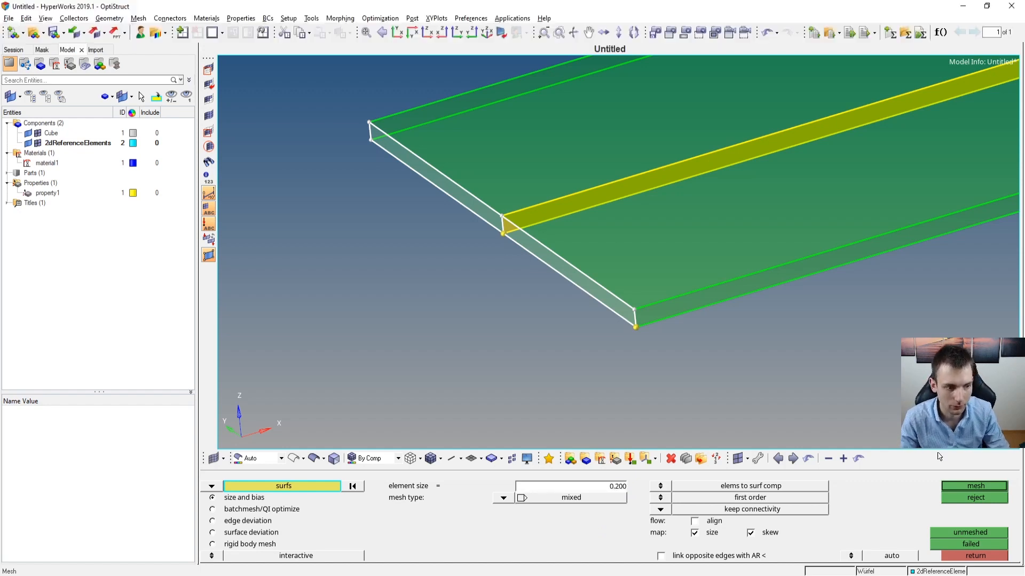
{"action": "left_click", "coordinate": [974, 486]}
Examine the 2D mesh and the edge densities on the cantilever's end face.
{"action": "left_click_drag", "start_coordinate": [516, 237], "coordinate": [617, 251], "text": "ctrl"}
{"action": "right_click_drag", "start_coordinate": [618, 252], "coordinate": [665, 373], "text": "ctrl"}
{"action": "scroll", "coordinate": [726, 200], "scroll_direction": "down", "scroll_amount": 4, "text": "ctrl"}
{"action": "scroll", "coordinate": [755, 156], "scroll_direction": "up", "scroll_amount": 6, "text": "ctrl"}
{"action": "scroll", "coordinate": [662, 188], "scroll_direction": "up", "scroll_amount": 2, "text": "ctrl"}
{"action": "scroll", "coordinate": [586, 175], "scroll_direction": "down", "scroll_amount": 4, "text": "ctrl"}
{"action": "left_click_drag", "start_coordinate": [586, 175], "coordinate": [579, 190], "text": "ctrl"}
{"action": "scroll", "coordinate": [555, 146], "scroll_direction": "down", "scroll_amount": 4, "text": "ctrl"}
{"action": "scroll", "coordinate": [559, 264], "scroll_direction": "up", "scroll_amount": 4, "text": "ctrl"}
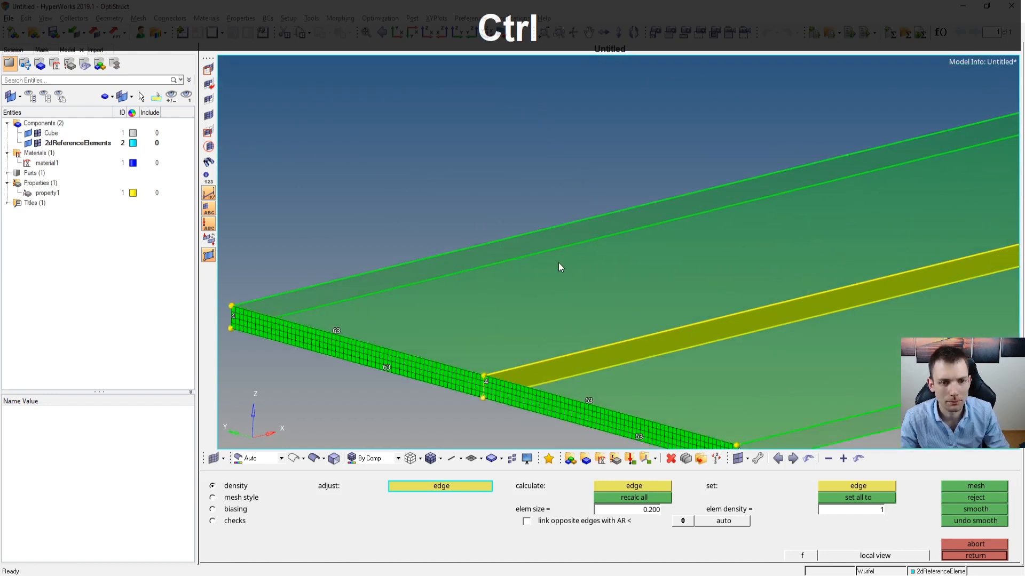
{"action": "scroll", "coordinate": [520, 310], "scroll_direction": "down", "scroll_amount": 3, "text": "ctrl"}
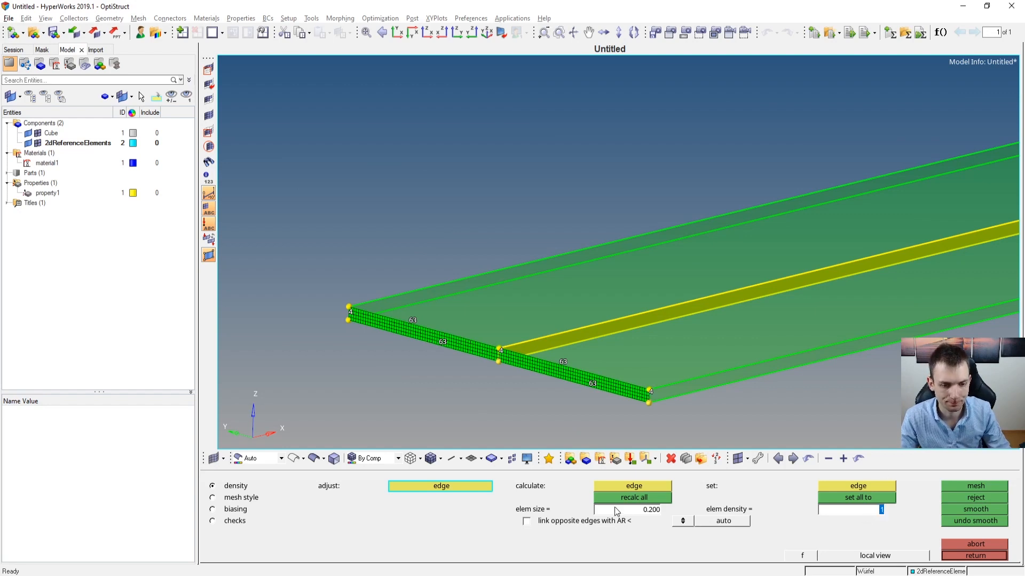
Set the element density to 25 on the upper edge of one half of the end face.
{"action": "type", "text": "25"}
{"action": "key", "text": "KP_Enter"}
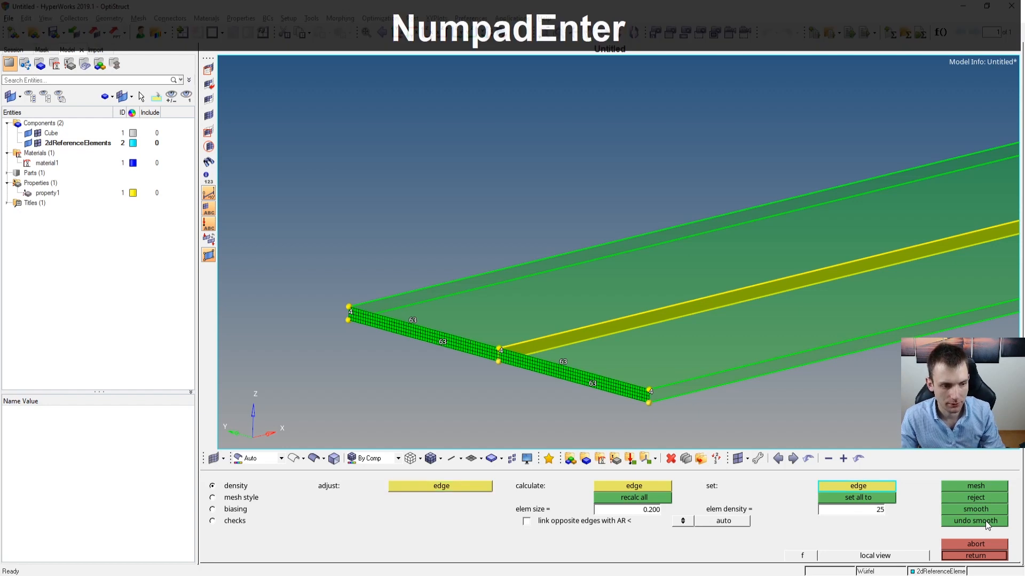
{"action": "left_click", "coordinate": [558, 364]}
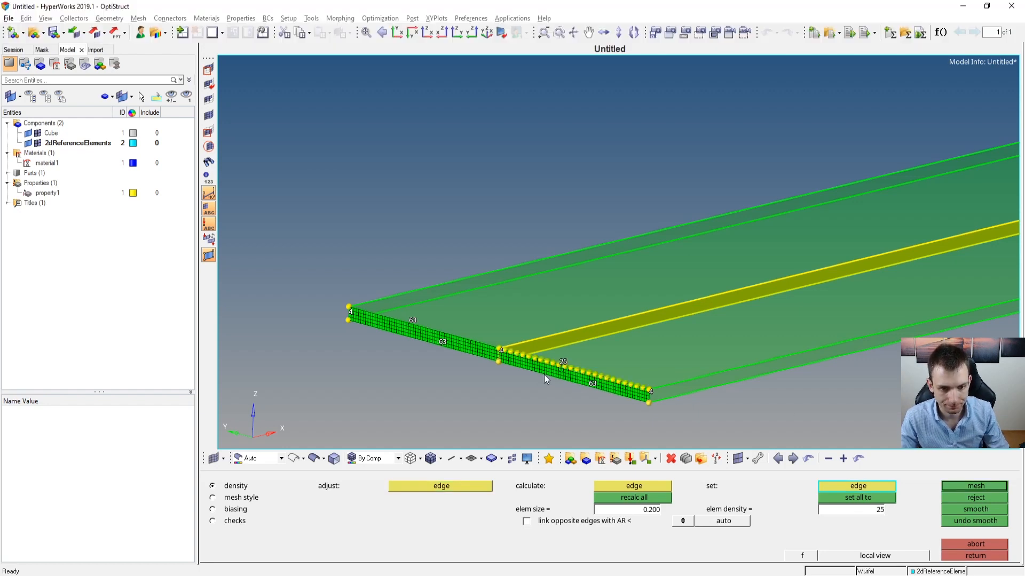
Set the element density to 10 on the four long edges of the end face and remesh it.
{"action": "left_click", "coordinate": [876, 510]}
{"action": "type", "text": "10"}
{"action": "key", "text": "KP_Enter"}
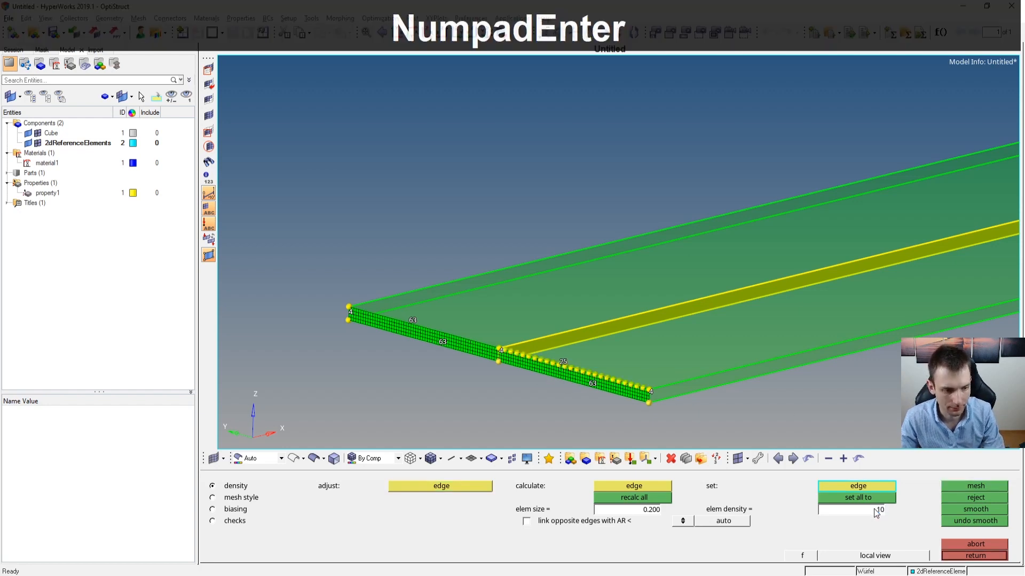
{"action": "left_click", "coordinate": [510, 364]}
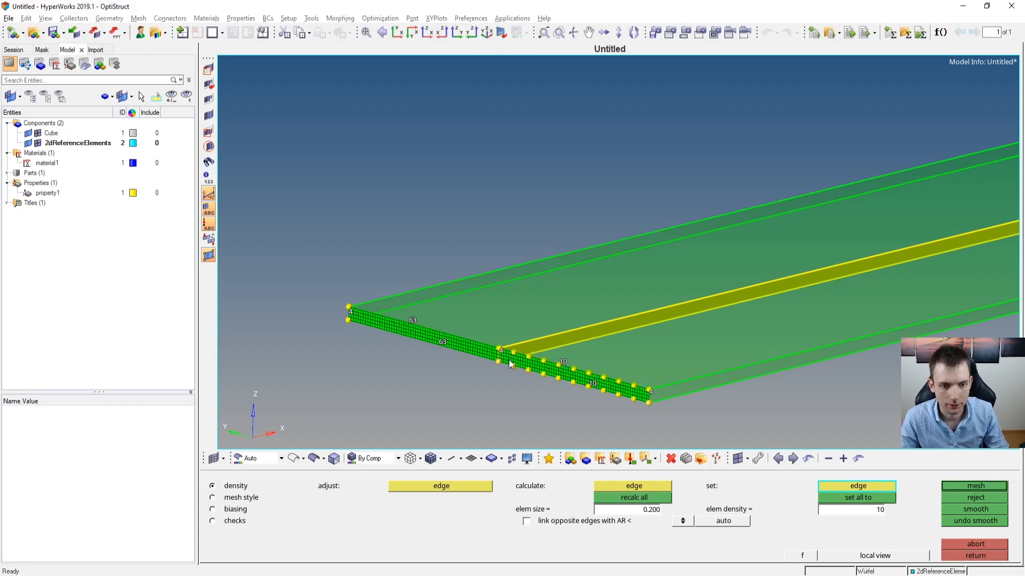
{"action": "left_click", "coordinate": [432, 342]}
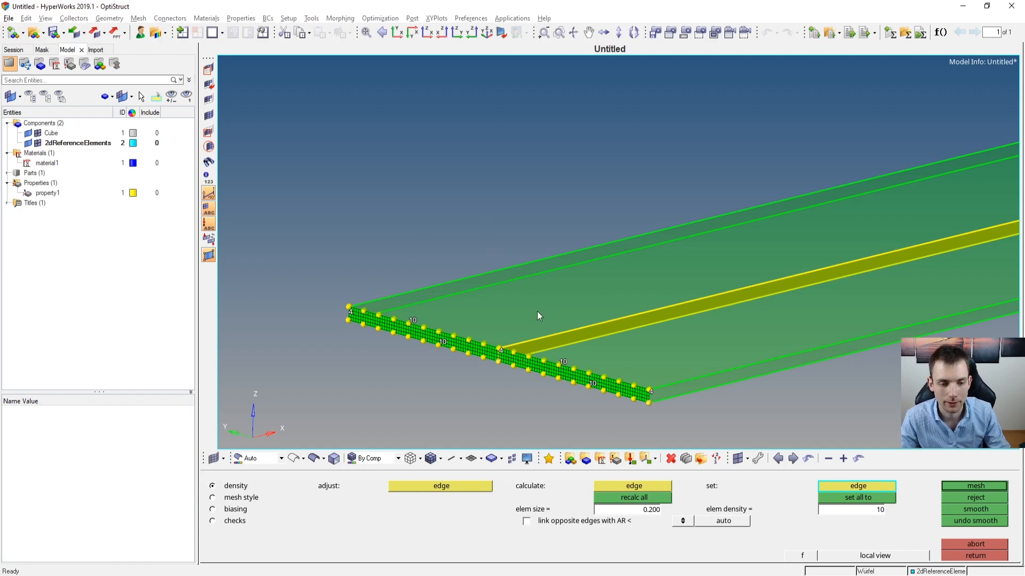
{"action": "left_click", "coordinate": [975, 489]}
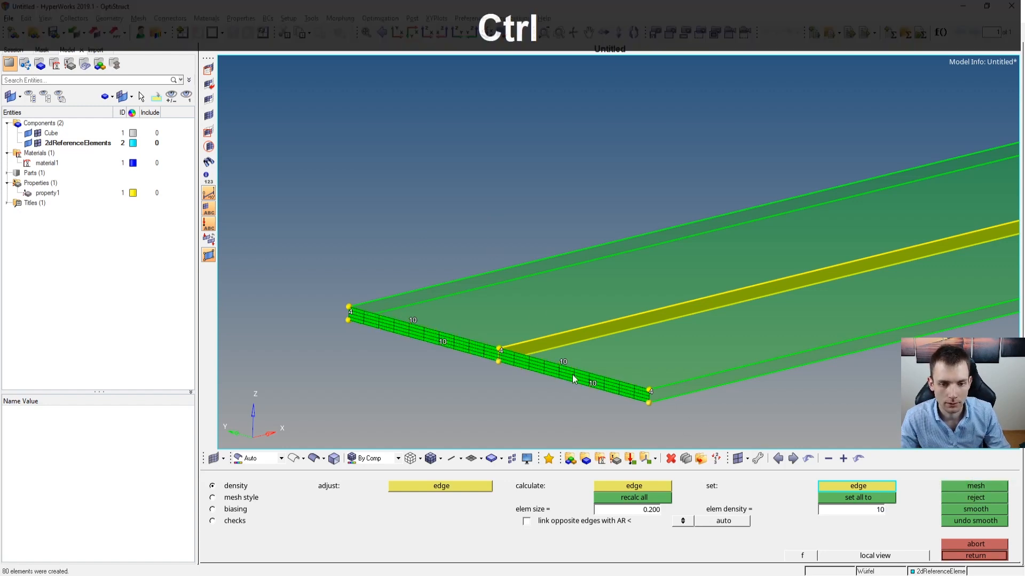
{"action": "scroll", "coordinate": [483, 366], "scroll_direction": "up", "scroll_amount": 5, "text": "ctrl"}
{"action": "scroll", "coordinate": [570, 330], "scroll_direction": "down", "scroll_amount": 2, "text": "ctrl"}
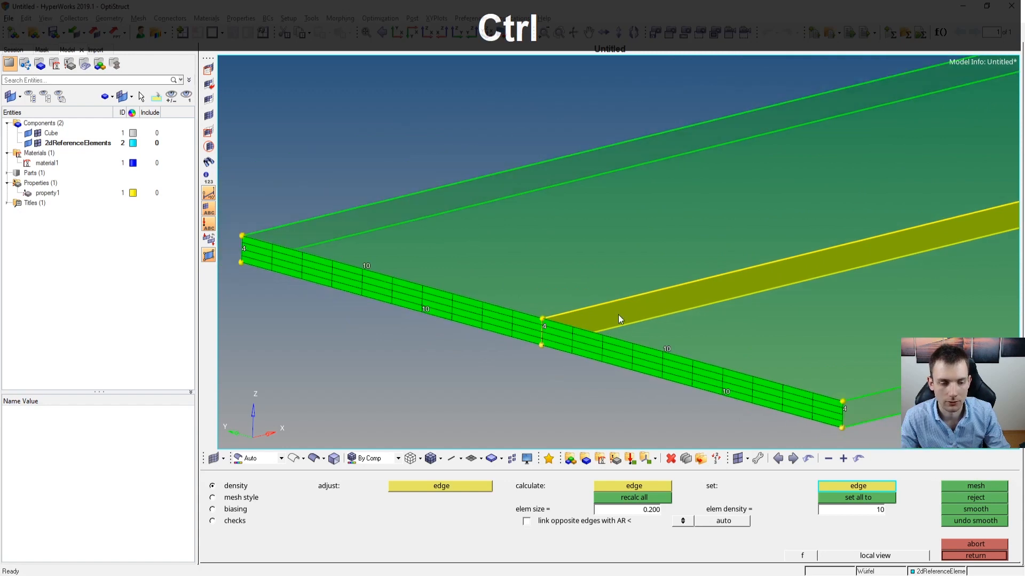
{"action": "scroll", "coordinate": [618, 315], "scroll_direction": "down", "scroll_amount": 3, "text": "ctrl"}
{"action": "scroll", "coordinate": [637, 347], "scroll_direction": "up", "scroll_amount": 2, "text": "ctrl"}
{"action": "right_click_drag", "start_coordinate": [502, 273], "coordinate": [625, 309], "text": "ctrl"}
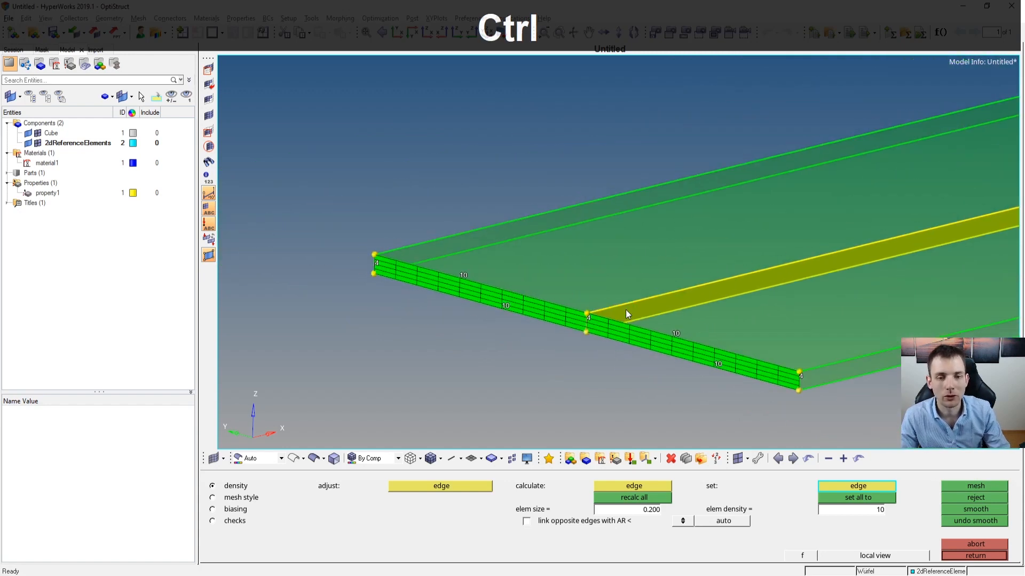
{"action": "right_click_drag", "start_coordinate": [711, 256], "coordinate": [711, 209], "text": "ctrl"}
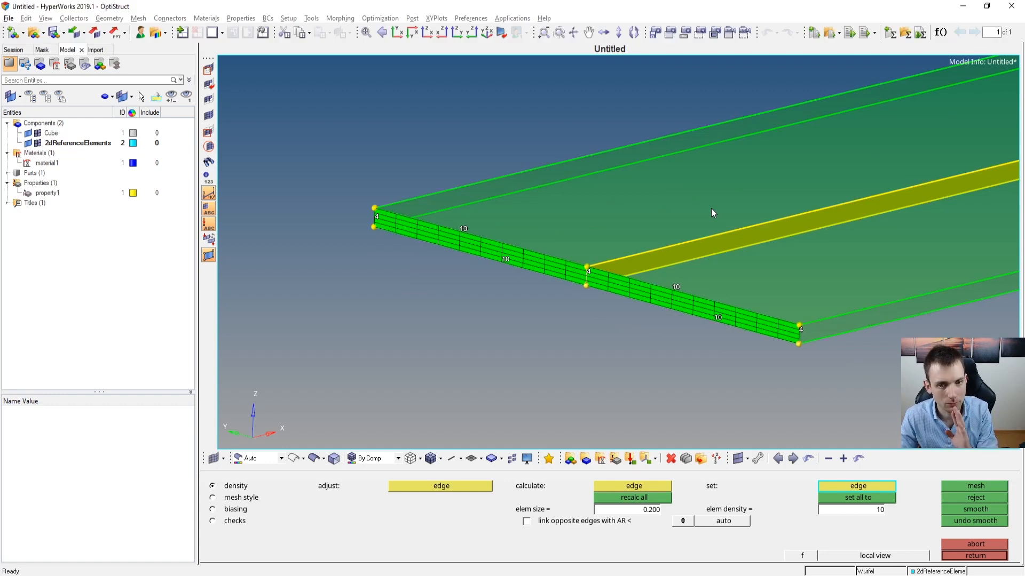
Apply the bellcurve bias style to the two outer vertical edges of the cantilever's end face.
{"action": "left_click", "coordinate": [218, 509]}
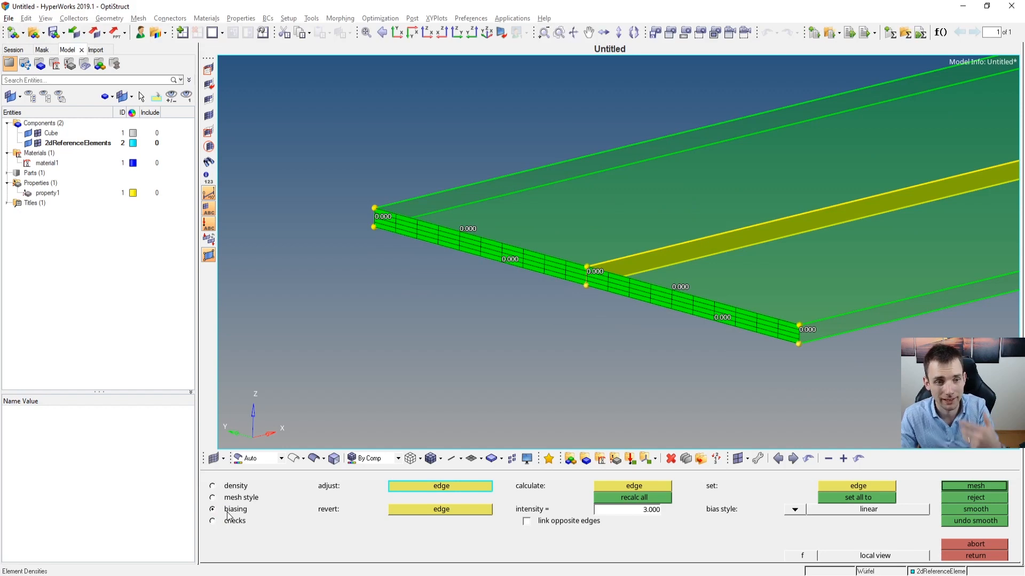
{"action": "right_click_drag", "start_coordinate": [571, 358], "coordinate": [519, 338], "text": "ctrl"}
{"action": "scroll", "coordinate": [785, 324], "scroll_direction": "up", "scroll_amount": 8, "text": "ctrl"}
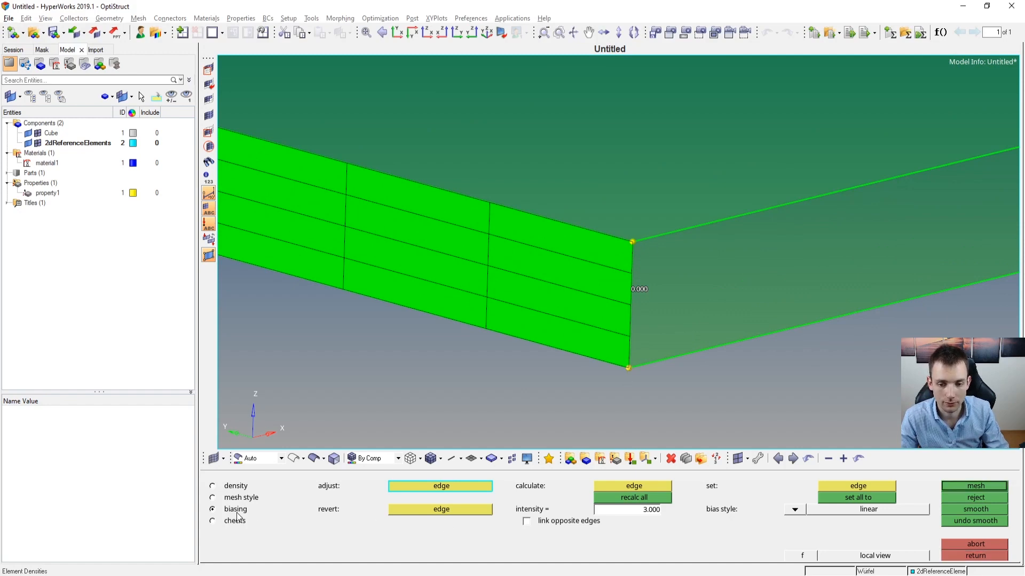
{"action": "left_click", "coordinate": [841, 490]}
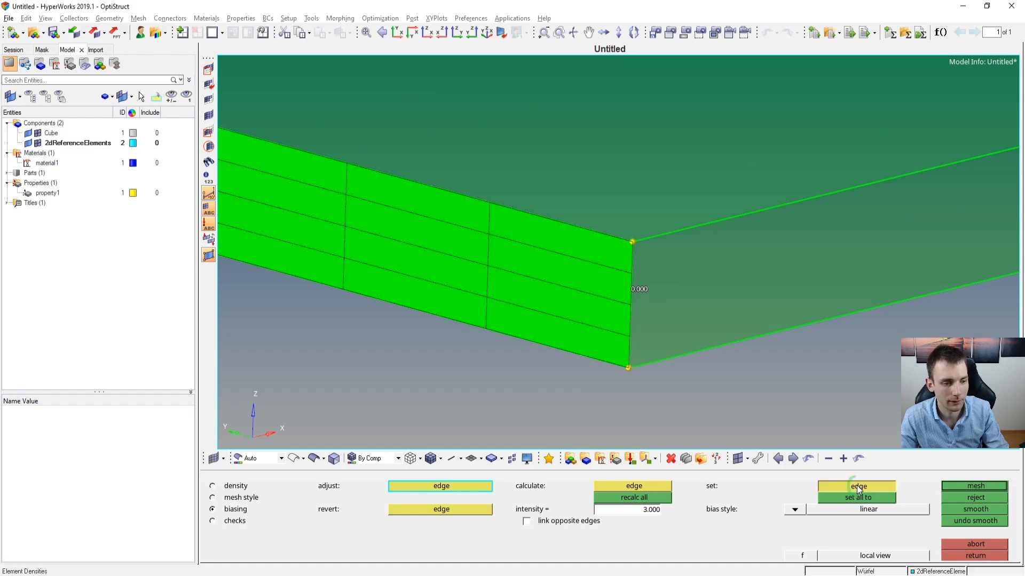
{"action": "left_click", "coordinate": [795, 510]}
{"action": "left_click", "coordinate": [801, 536]}
{"action": "left_click", "coordinate": [633, 294]}
{"action": "left_click_drag", "start_coordinate": [635, 299], "coordinate": [503, 261], "text": "ctrl"}
{"action": "right_click_drag", "start_coordinate": [228, 161], "coordinate": [493, 245], "text": "ctrl"}
{"action": "left_click", "coordinate": [490, 245]}
{"action": "right_click_drag", "start_coordinate": [715, 292], "coordinate": [399, 211], "text": "ctrl"}
{"action": "right_click_drag", "start_coordinate": [776, 279], "coordinate": [543, 193], "text": "ctrl"}
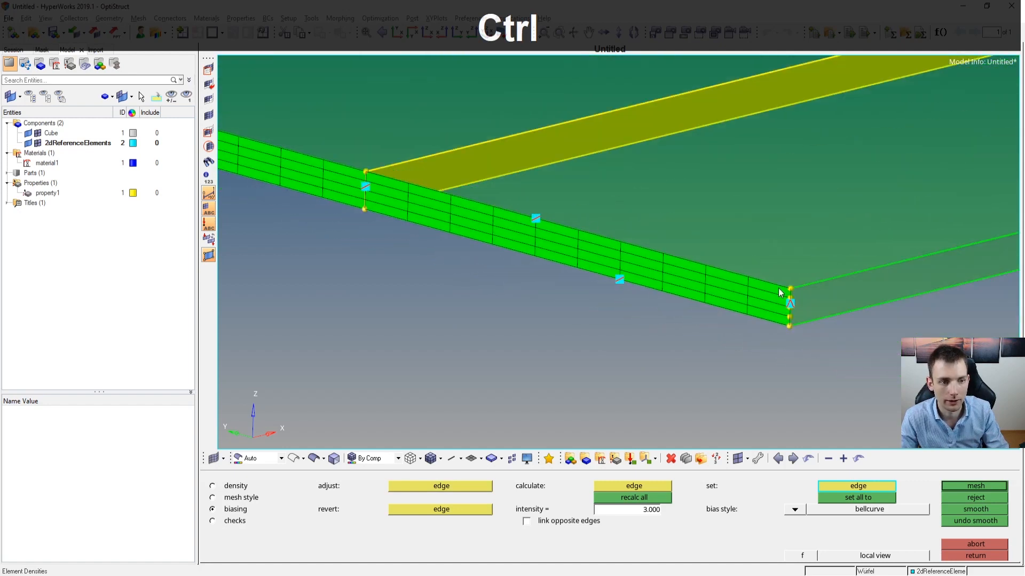
Set the bias intensity to 10 on the outer vertical edges of the end face.
{"action": "left_click", "coordinate": [643, 512]}
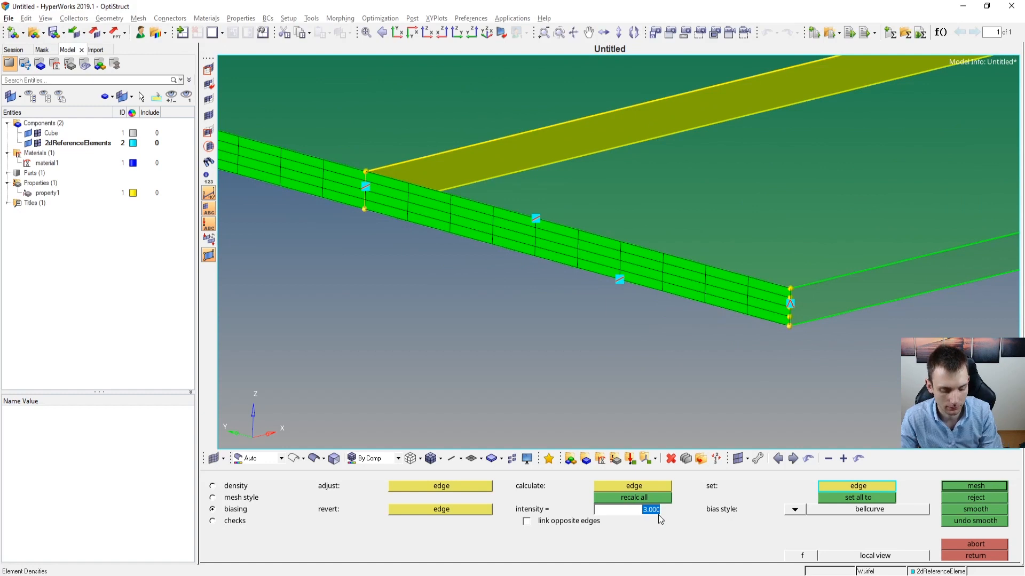
{"action": "type", "text": "10"}
{"action": "key", "text": "Return"}
{"action": "left_click", "coordinate": [792, 304]}
{"action": "scroll", "coordinate": [726, 277], "scroll_direction": "down", "scroll_amount": 2, "text": "ctrl"}
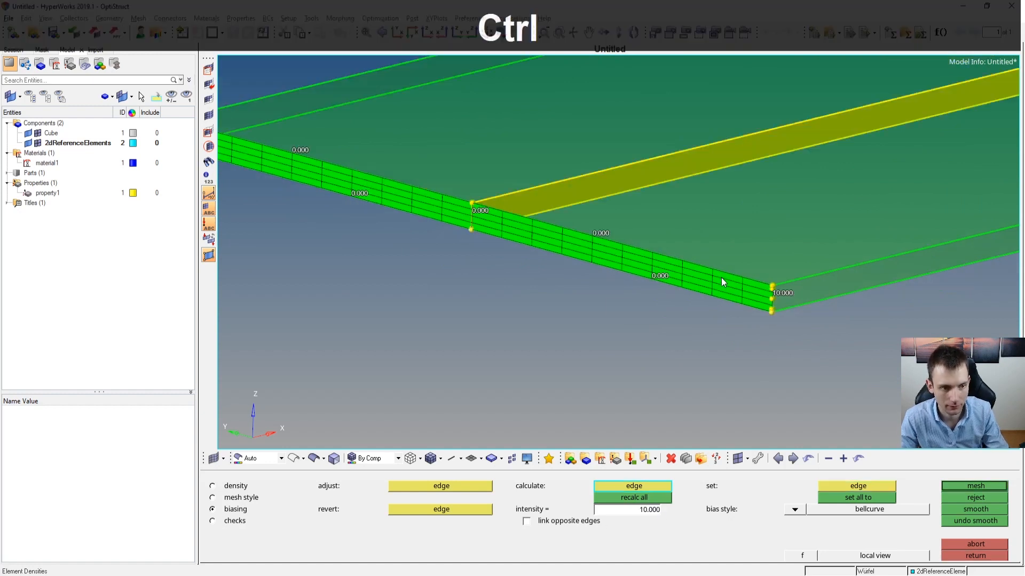
{"action": "scroll", "coordinate": [722, 277], "scroll_direction": "down", "scroll_amount": 3, "text": "ctrl"}
{"action": "right_click_drag", "start_coordinate": [414, 201], "coordinate": [591, 290], "text": "ctrl"}
{"action": "scroll", "coordinate": [591, 292], "scroll_direction": "up", "scroll_amount": 5, "text": "ctrl"}
{"action": "right_click_drag", "start_coordinate": [858, 340], "coordinate": [510, 251], "text": "ctrl"}
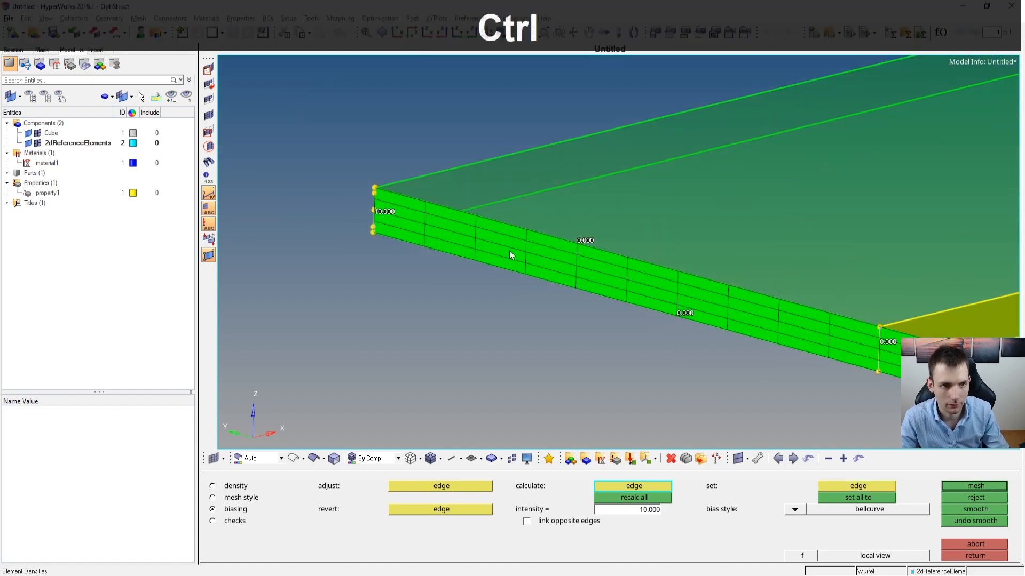
{"action": "scroll", "coordinate": [373, 196], "scroll_direction": "up", "scroll_amount": 2, "text": "ctrl"}
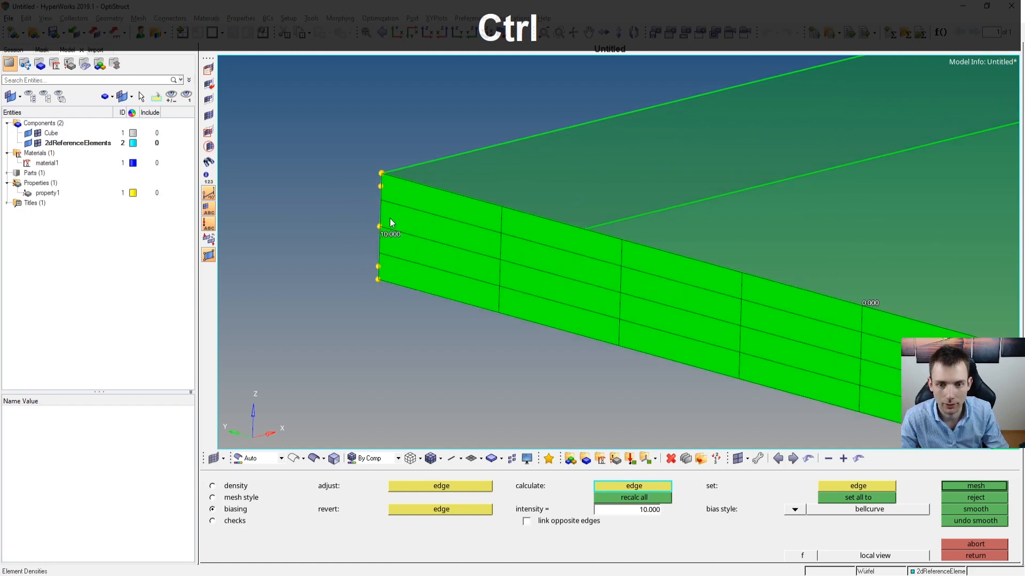
Remesh the end face with the edge biasing and accept the mesh, showing the whole end face.
{"action": "left_click", "coordinate": [980, 484]}
{"action": "right_click_drag", "start_coordinate": [734, 286], "coordinate": [463, 180], "text": "ctrl"}
{"action": "scroll", "coordinate": [463, 180], "scroll_direction": "down", "scroll_amount": 3, "text": "ctrl"}
{"action": "right_click_drag", "start_coordinate": [666, 227], "coordinate": [374, 123], "text": "ctrl"}
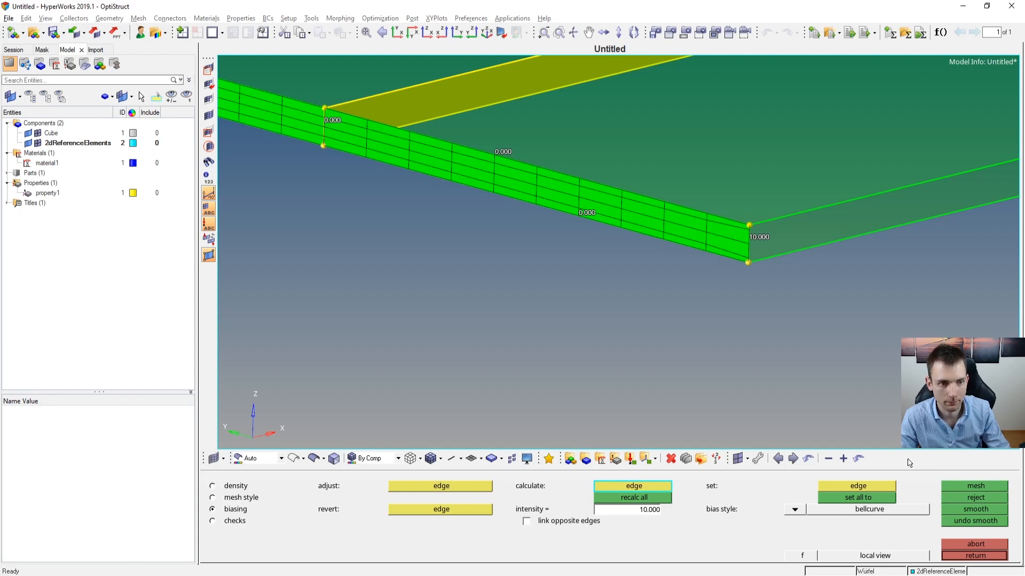
{"action": "left_click", "coordinate": [975, 555]}
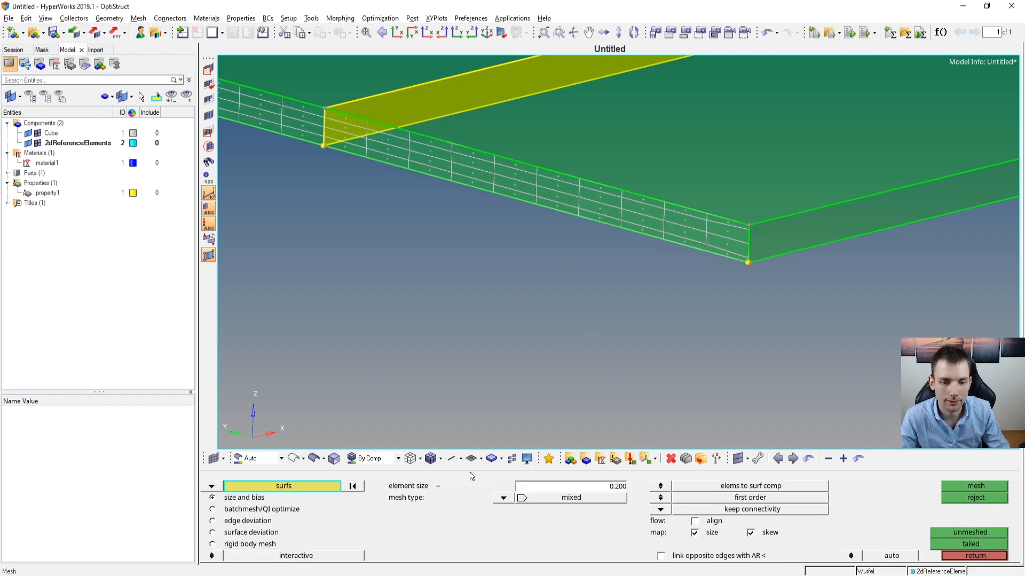
{"action": "left_click", "coordinate": [430, 458]}
{"action": "left_click_drag", "start_coordinate": [522, 314], "coordinate": [496, 278], "text": "ctrl"}
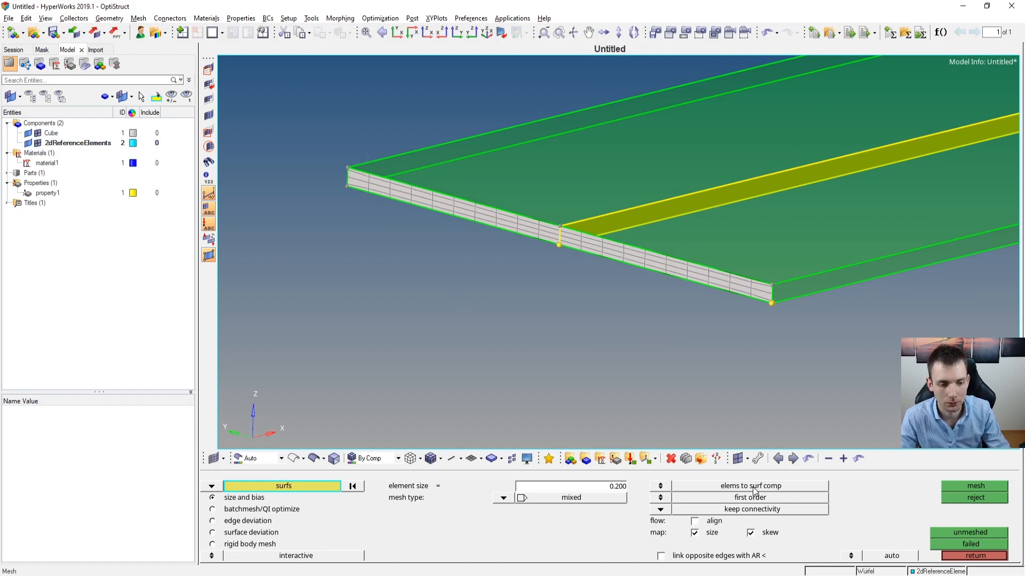
Move all displayed elements into the 2dReferenceElements component and close the organize and automesh functions.
{"action": "left_click", "coordinate": [43, 136]}
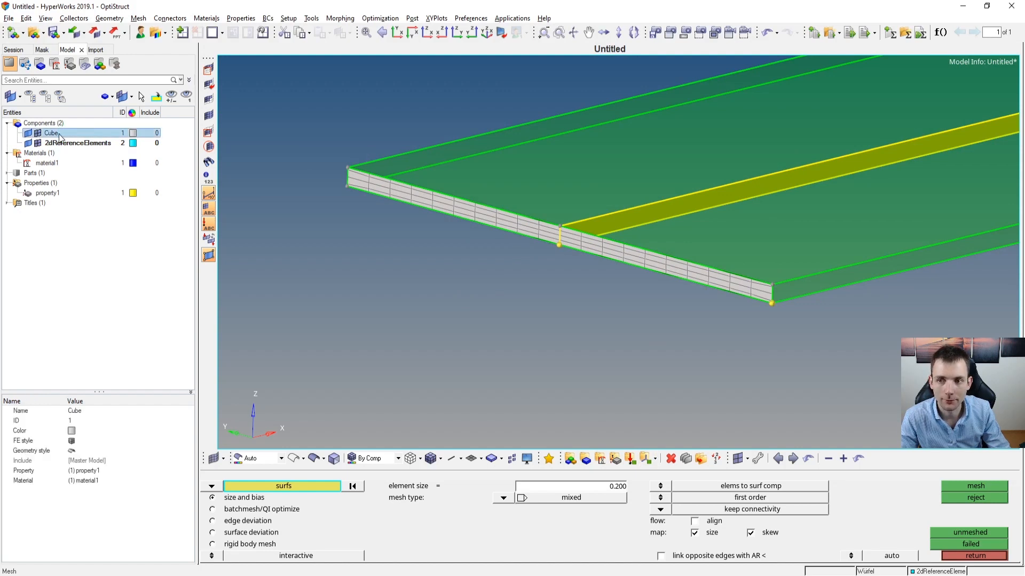
{"action": "left_click", "coordinate": [66, 143]}
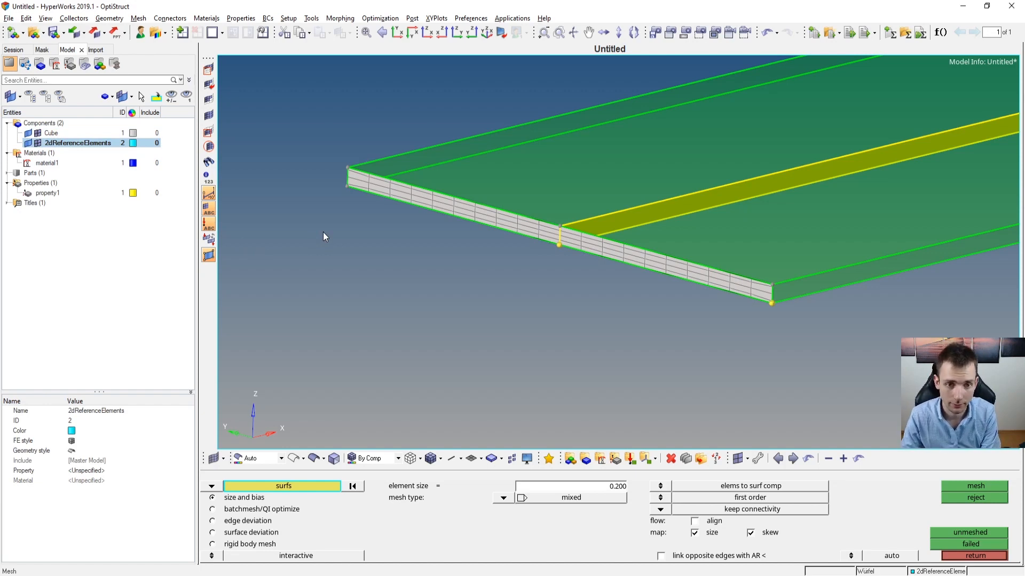
{"action": "key", "text": "shift+F11"}
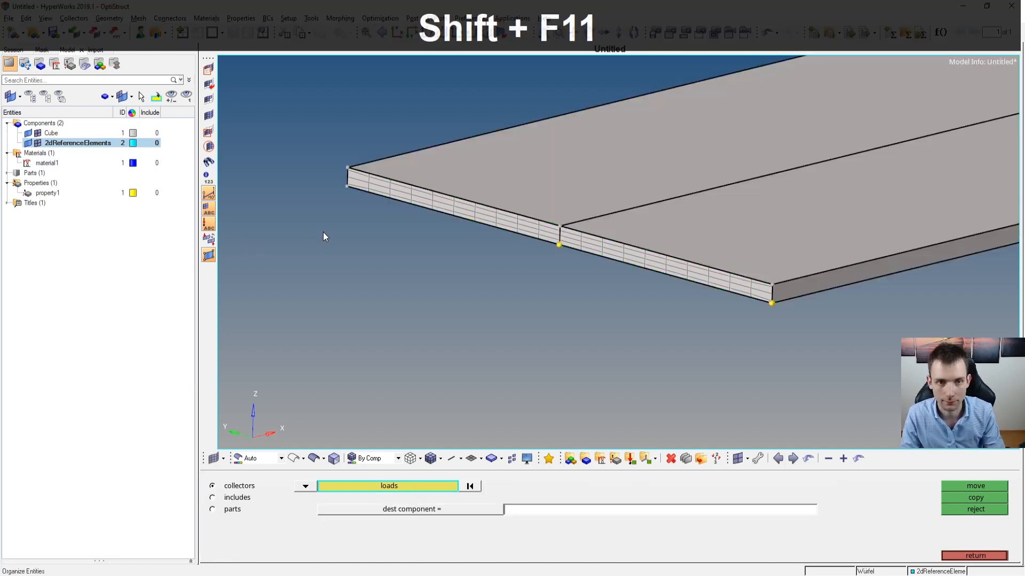
{"action": "left_click", "coordinate": [307, 485]}
{"action": "left_click", "coordinate": [266, 497]}
{"action": "left_click", "coordinate": [393, 487]}
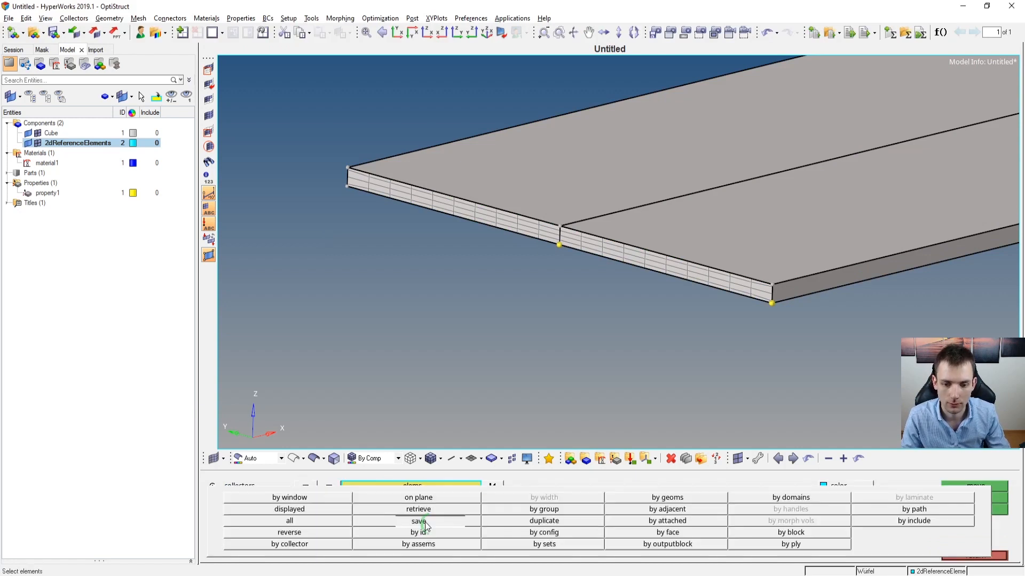
{"action": "left_click", "coordinate": [341, 510]}
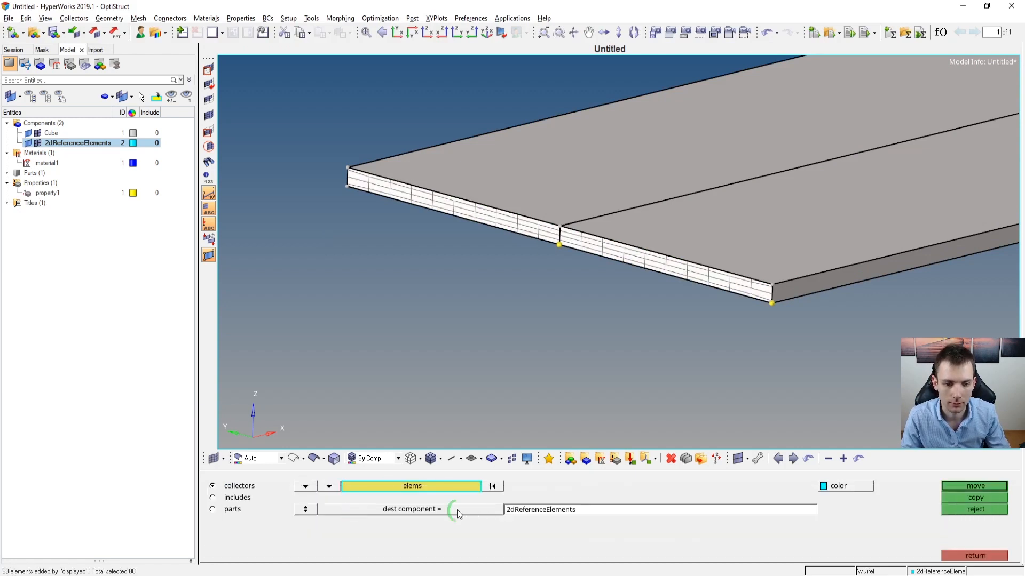
{"action": "left_click", "coordinate": [972, 486]}
{"action": "right_click_drag", "start_coordinate": [517, 270], "coordinate": [481, 293], "text": "ctrl"}
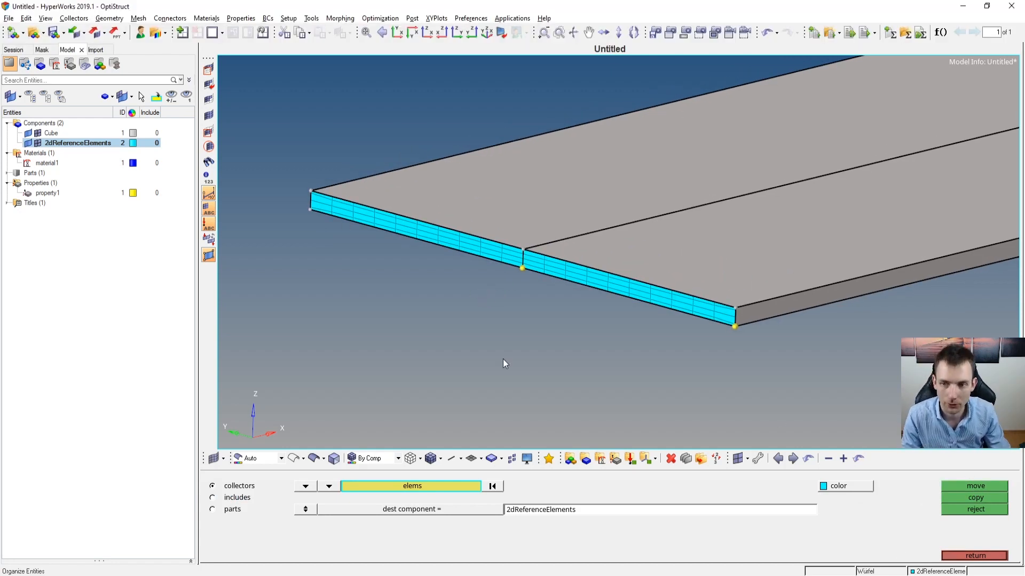
{"action": "left_click", "coordinate": [955, 555]}
{"action": "left_click", "coordinate": [975, 558]}
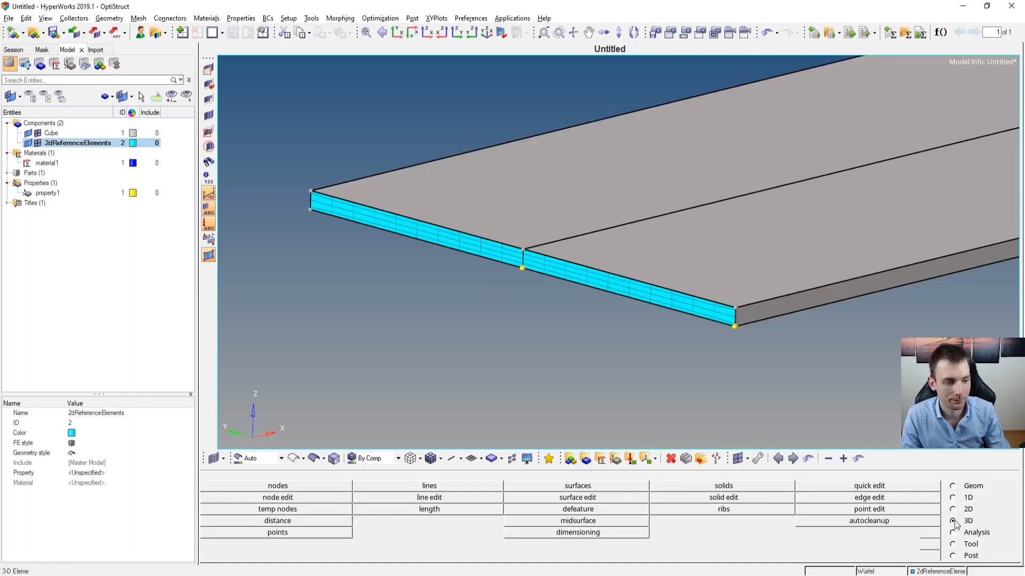
Set up a 3D element drag of all displayed 2D elements over a distance of 250 along the x-axis.
{"action": "left_click", "coordinate": [959, 521]}
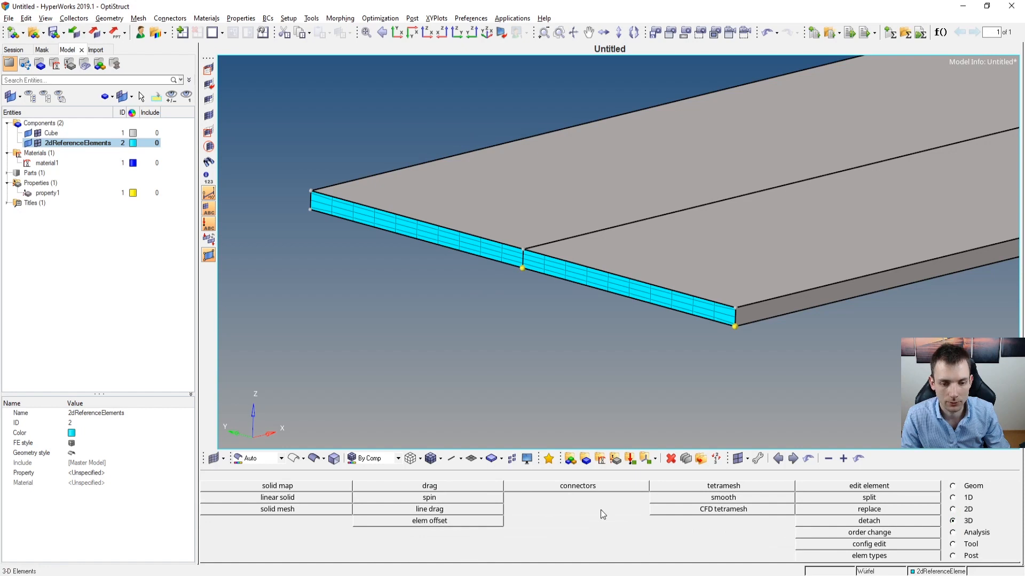
{"action": "left_click", "coordinate": [457, 487]}
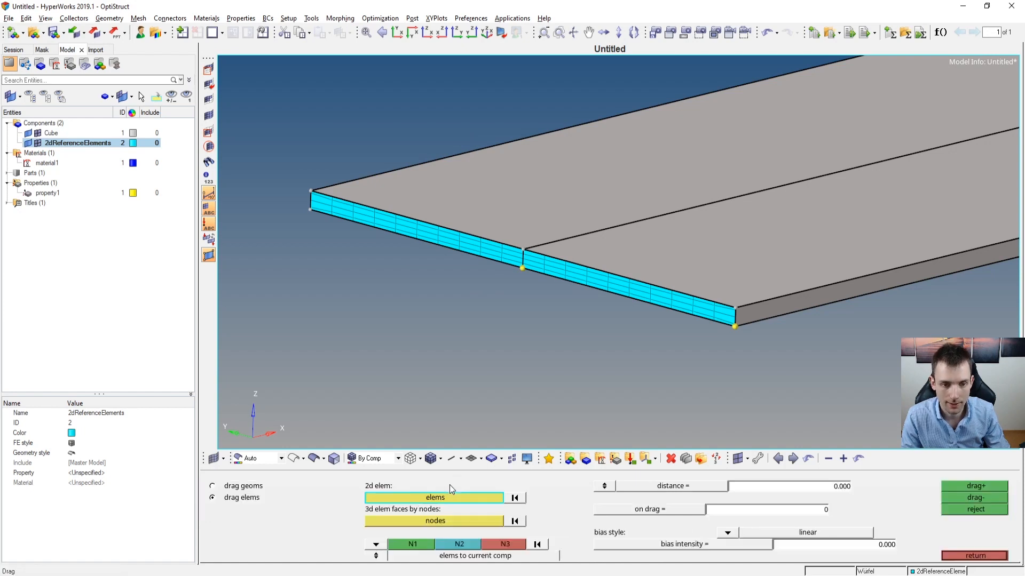
{"action": "left_click", "coordinate": [486, 502]}
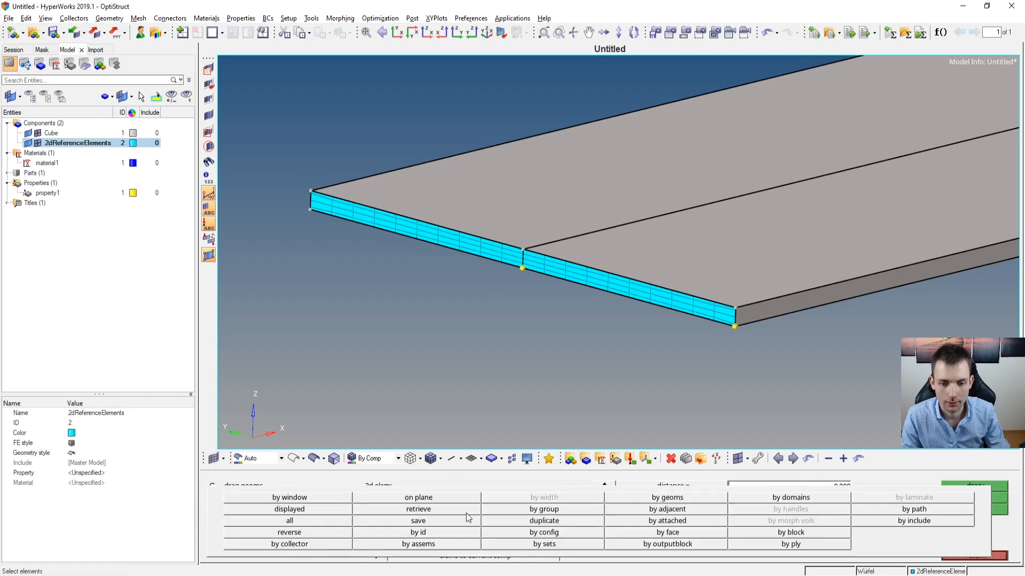
{"action": "left_click", "coordinate": [334, 511]}
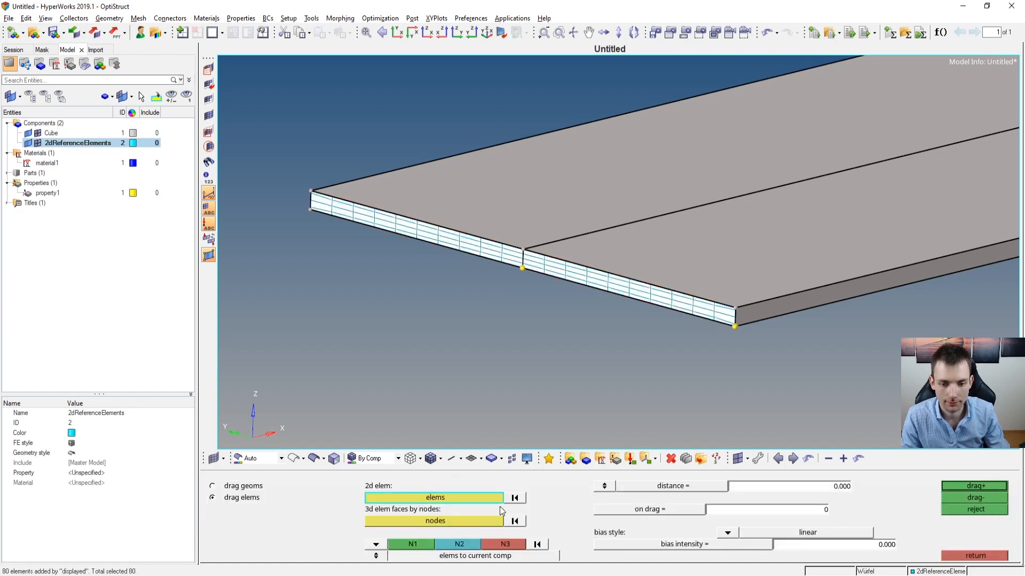
{"action": "left_click", "coordinate": [778, 488]}
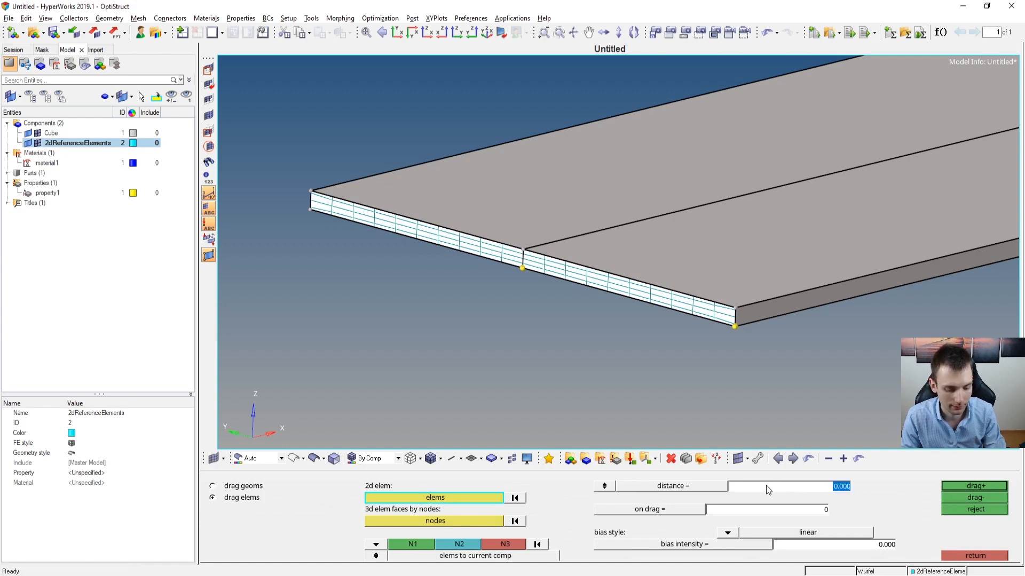
{"action": "type", "text": "250"}
{"action": "key", "text": "KP_Enter"}
{"action": "left_click", "coordinate": [376, 544]}
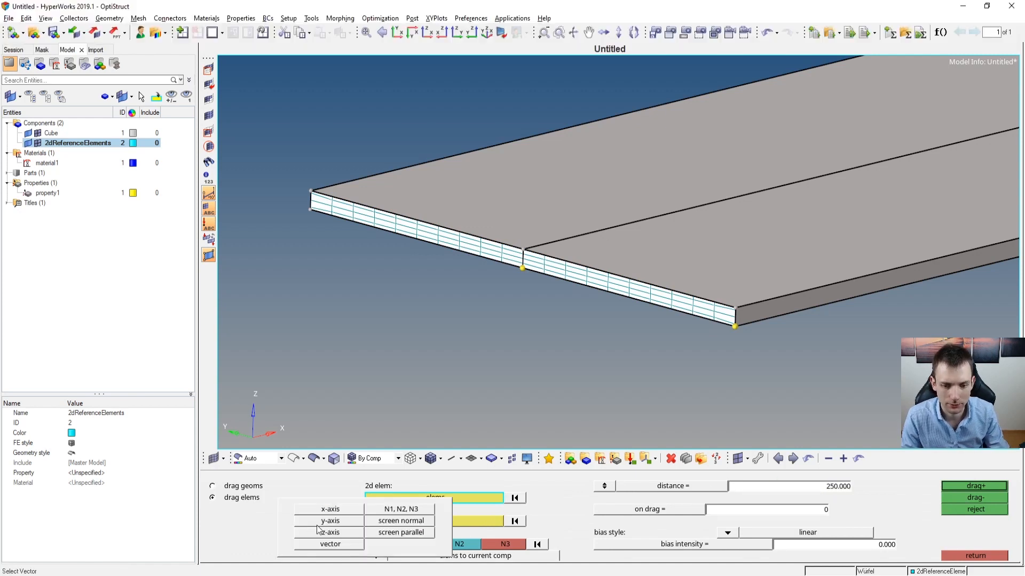
{"action": "left_click", "coordinate": [307, 513]}
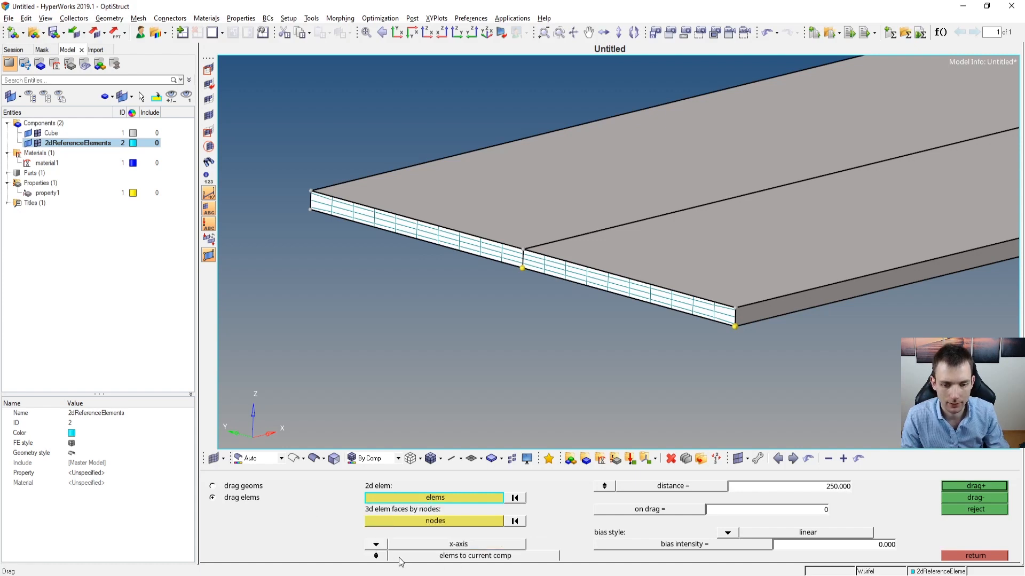
Make Cube the current component, keep the elems to current comp option, and reselect all displayed 2D elements for the drag.
{"action": "left_click", "coordinate": [376, 557]}
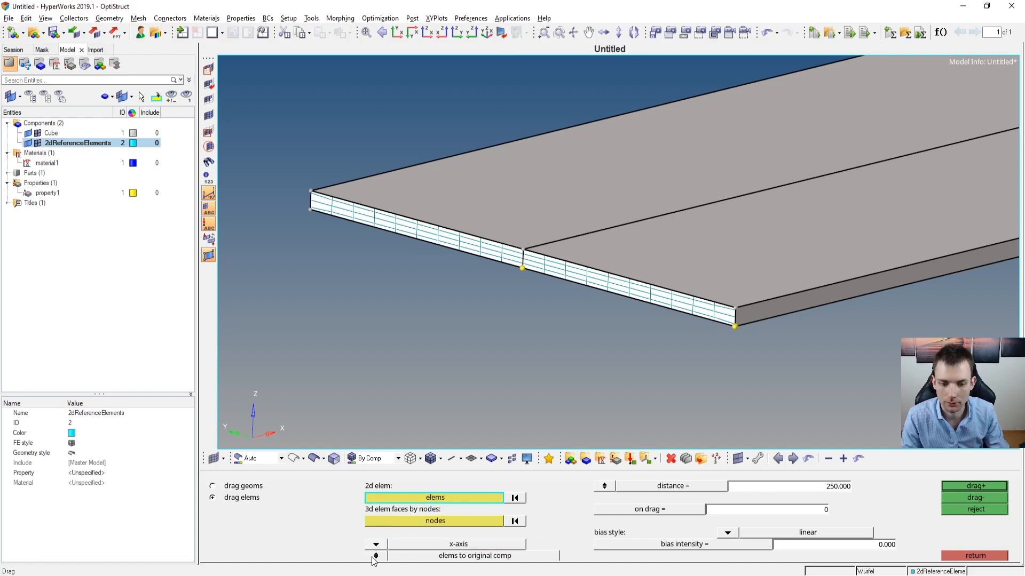
{"action": "left_click", "coordinate": [368, 561]}
{"action": "left_click", "coordinate": [51, 134]}
{"action": "right_click", "coordinate": [51, 138]}
{"action": "left_click", "coordinate": [88, 161]}
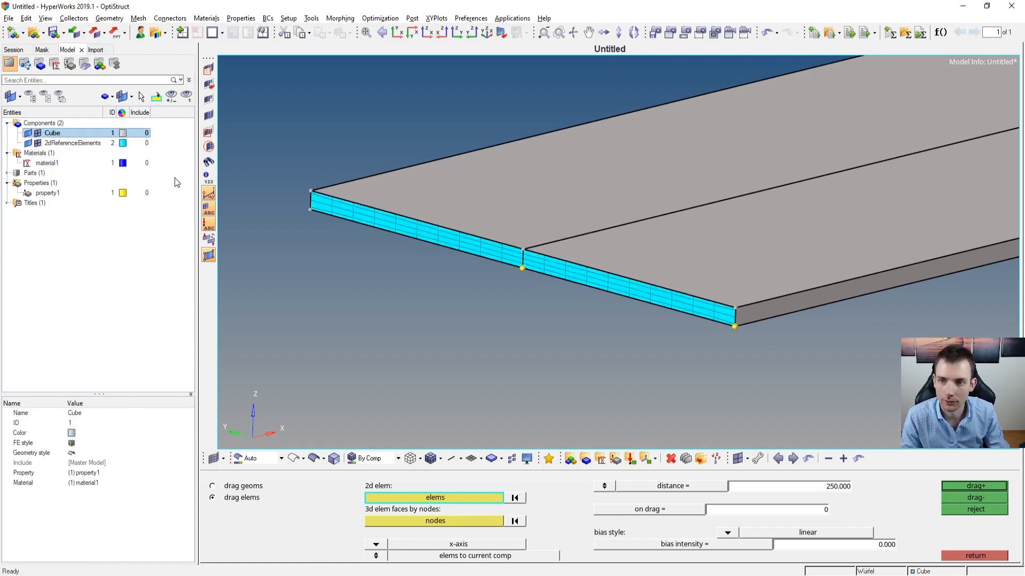
{"action": "left_click", "coordinate": [451, 498]}
{"action": "left_click", "coordinate": [335, 506]}
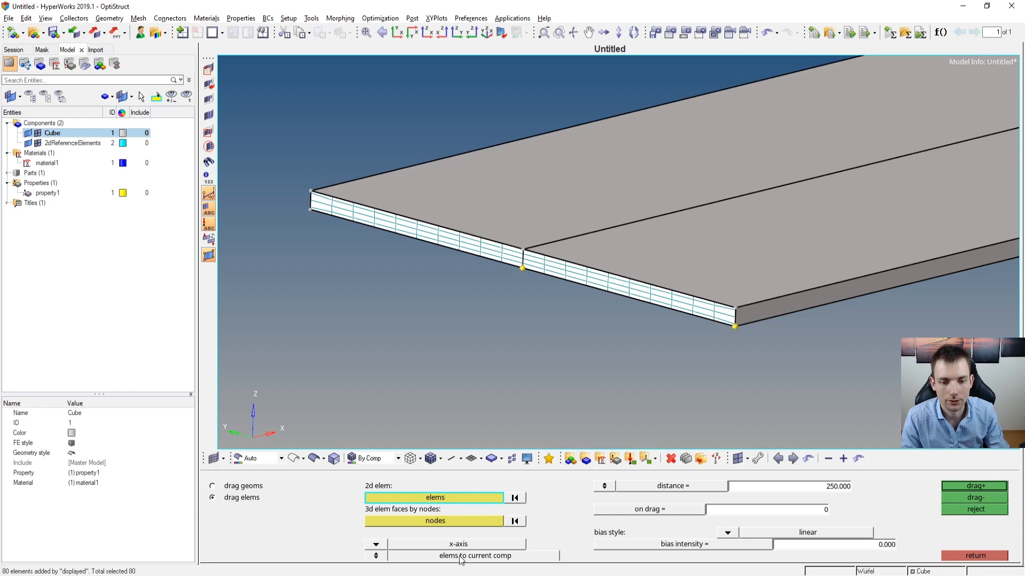
Set 50 elements on drag with linear bias style and a bias intensity of 5.
{"action": "left_click", "coordinate": [825, 512]}
{"action": "type", "text": "50"}
{"action": "key", "text": "KP_Enter"}
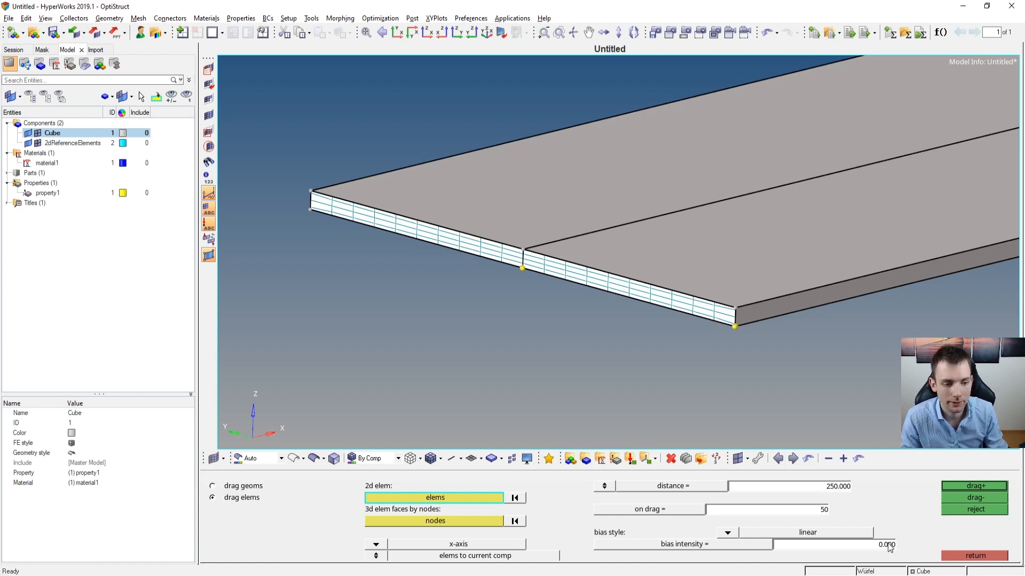
{"action": "key", "text": "KP_Enter"}
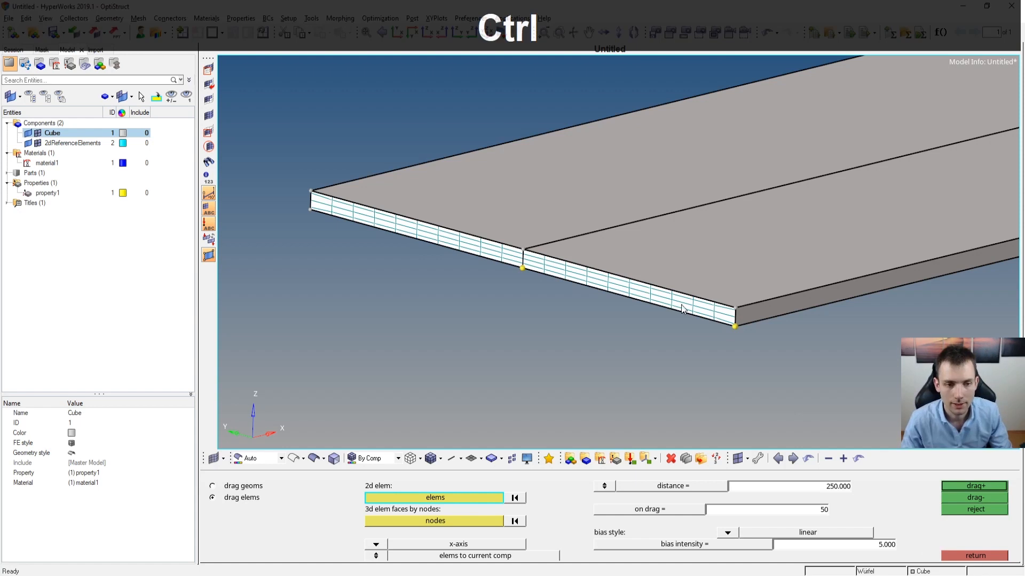
Drag the selected end-face elements in the positive x direction to create the solid mesh along the cantilever.
{"action": "scroll", "coordinate": [560, 270], "scroll_direction": "down", "scroll_amount": 8, "text": "ctrl"}
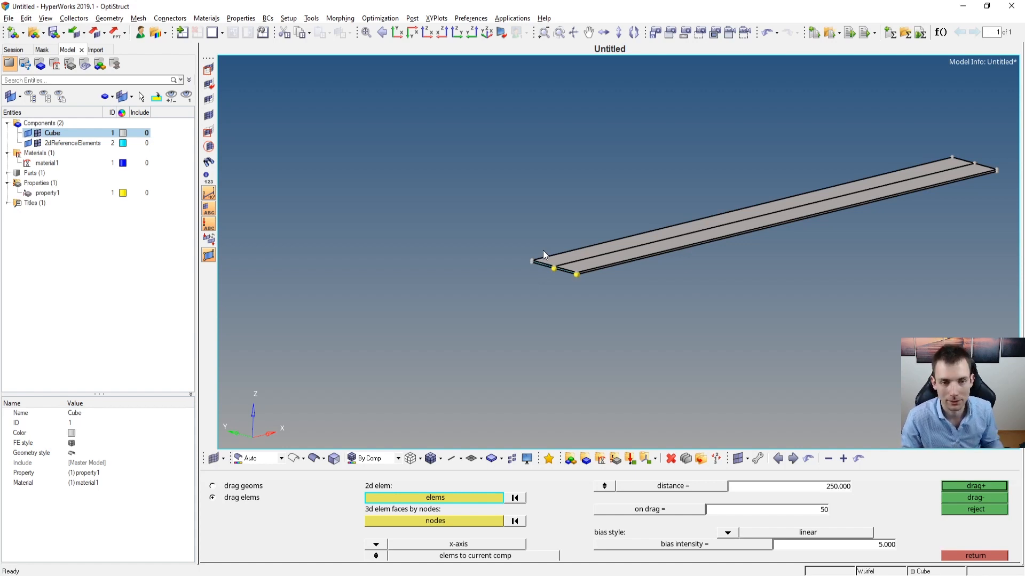
{"action": "key", "text": "ctrl"}
{"action": "right_click_drag", "start_coordinate": [879, 189], "coordinate": [745, 229], "text": "ctrl"}
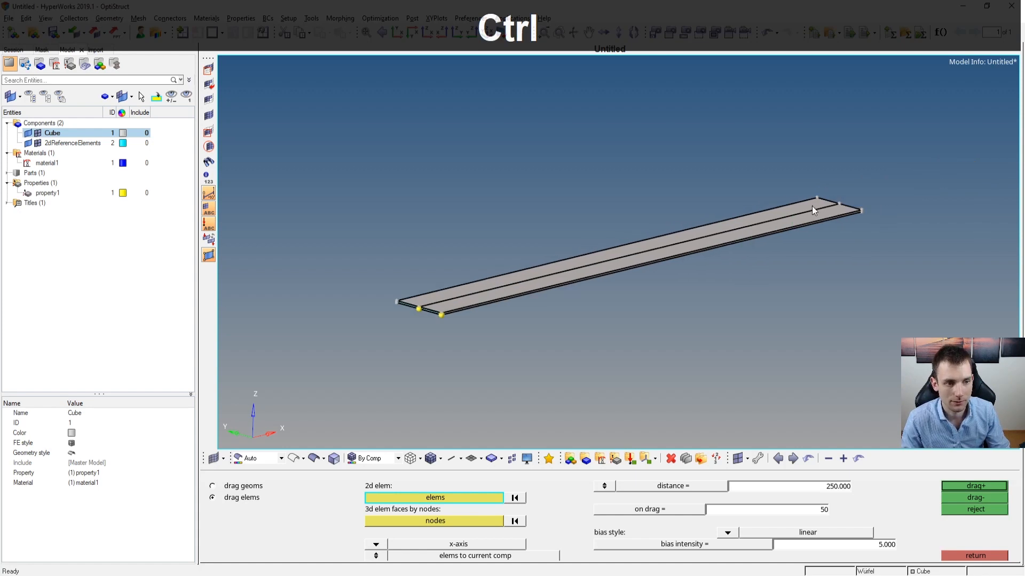
{"action": "right_click_drag", "start_coordinate": [499, 284], "coordinate": [542, 240], "text": "ctrl"}
{"action": "scroll", "coordinate": [517, 261], "scroll_direction": "up", "scroll_amount": 2, "text": "ctrl"}
{"action": "right_click_drag", "start_coordinate": [608, 271], "coordinate": [409, 365], "text": "ctrl"}
{"action": "scroll", "coordinate": [834, 283], "scroll_direction": "down", "scroll_amount": 1, "text": "ctrl"}
{"action": "scroll", "coordinate": [835, 287], "scroll_direction": "down", "scroll_amount": 1, "text": "ctrl"}
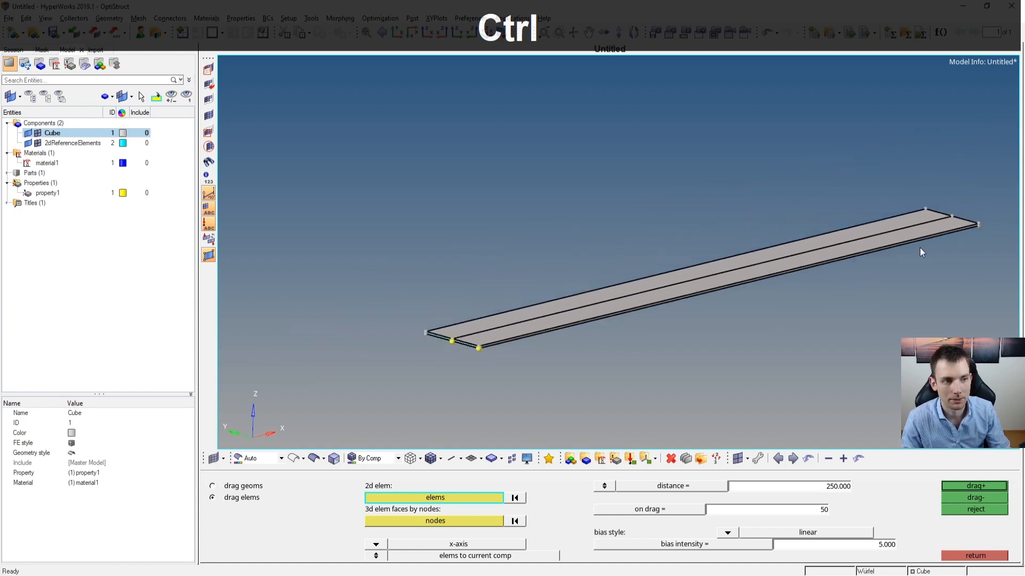
{"action": "scroll", "coordinate": [499, 293], "scroll_direction": "up", "scroll_amount": 4, "text": "ctrl"}
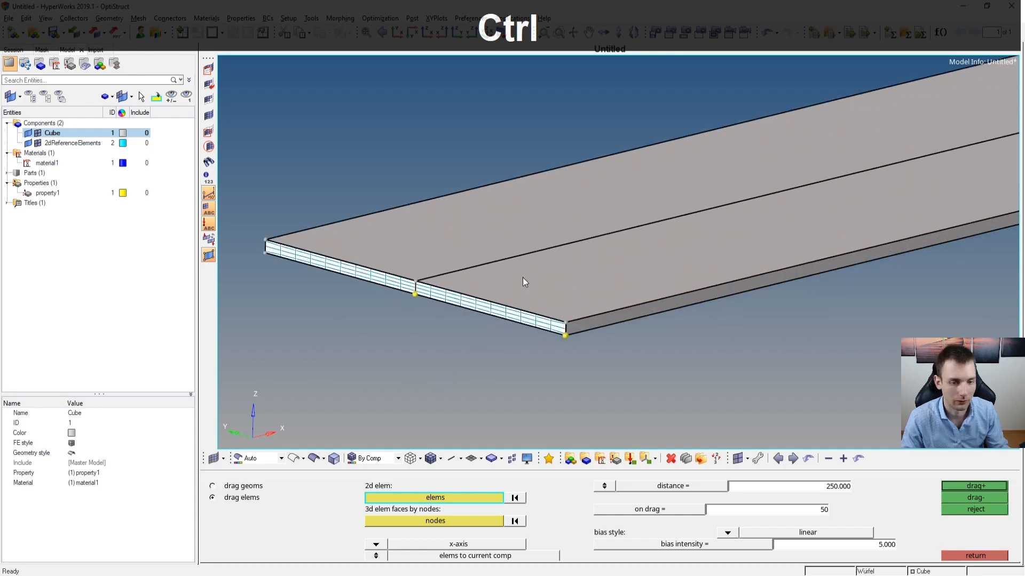
{"action": "left_click", "coordinate": [974, 485]}
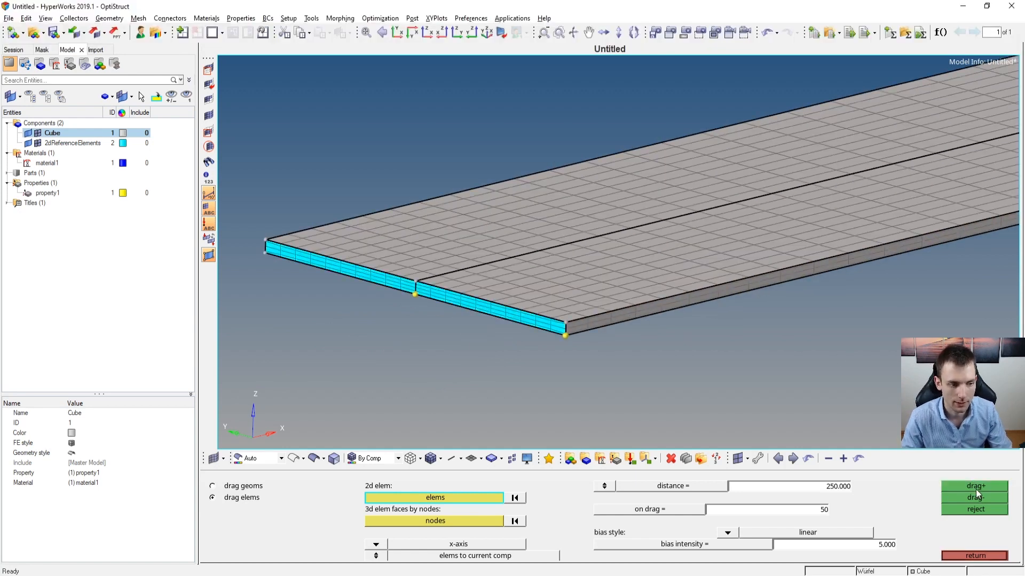
Examine the biased solid mesh from above and at the reference end face, and leave the element drag tool.
{"action": "left_click_drag", "start_coordinate": [627, 320], "coordinate": [582, 280], "text": "ctrl"}
{"action": "mouse_move", "coordinate": [733, 263]}
{"action": "left_mouse_down", "text": "ctrl"}
{"action": "mouse_move", "coordinate": [753, 273]}
{"action": "mouse_move", "coordinate": [723, 266]}
{"action": "left_mouse_up", "text": "ctrl"}
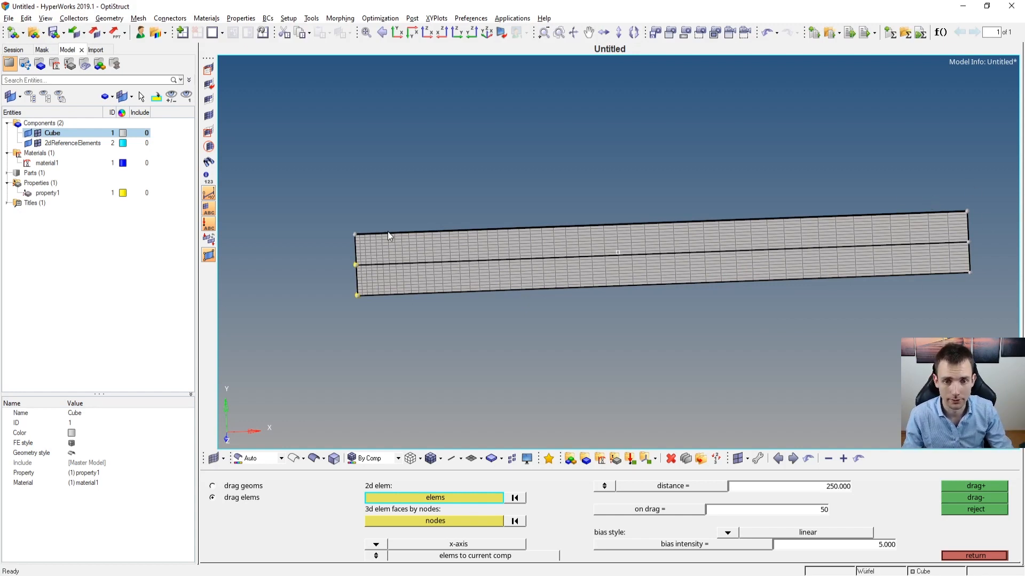
{"action": "left_click_drag", "start_coordinate": [377, 254], "coordinate": [512, 251], "text": "ctrl"}
{"action": "scroll", "coordinate": [496, 251], "scroll_direction": "up", "scroll_amount": 4, "text": "ctrl"}
{"action": "scroll", "coordinate": [576, 278], "scroll_direction": "up", "scroll_amount": 4, "text": "ctrl"}
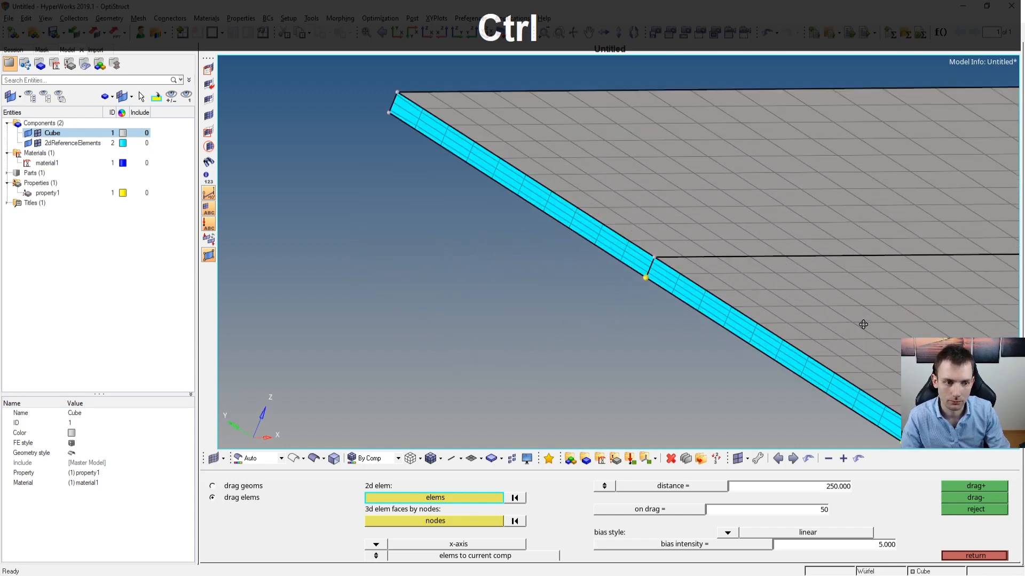
{"action": "left_click", "coordinate": [985, 556]}
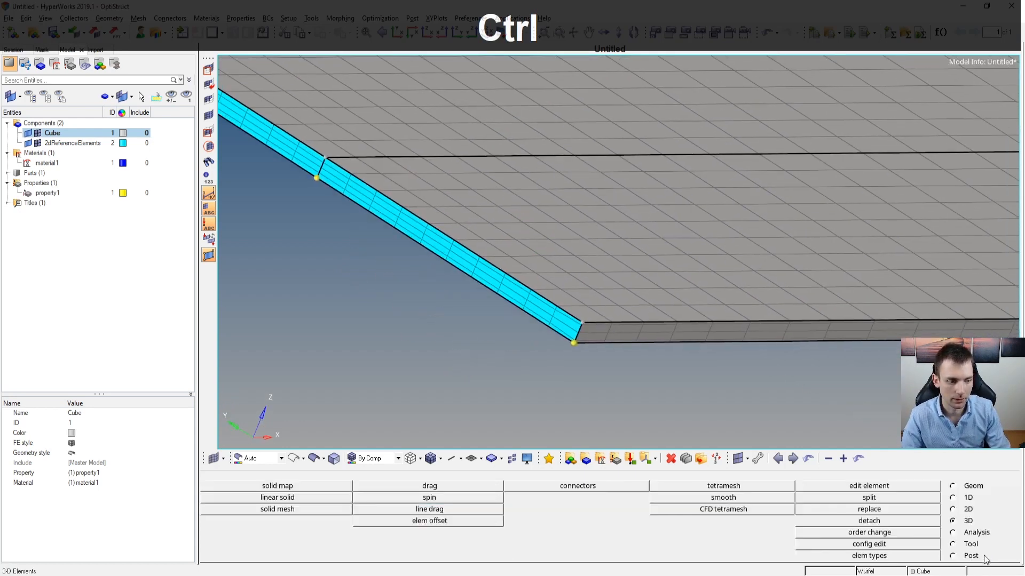
{"action": "scroll", "coordinate": [380, 250], "scroll_direction": "down", "scroll_amount": 4, "text": "ctrl"}
{"action": "left_click_drag", "start_coordinate": [380, 250], "coordinate": [417, 275], "text": "ctrl"}
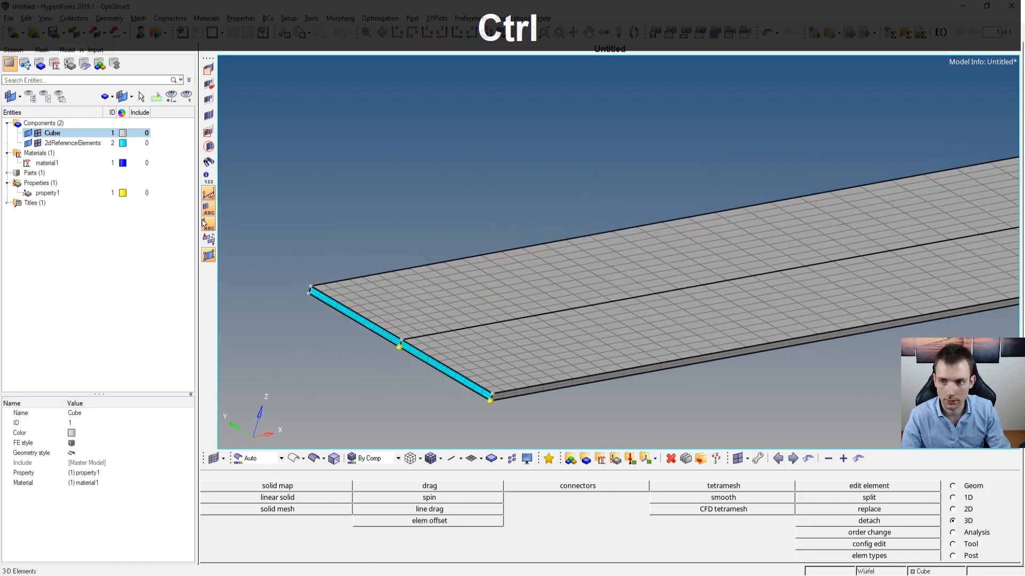
Temporarily hide the 2dReferenceElements mesh to examine the solid elements at the end face, and show it again.
{"action": "left_click", "coordinate": [38, 143]}
{"action": "left_click_drag", "start_coordinate": [510, 370], "coordinate": [645, 315], "text": "ctrl"}
{"action": "left_click", "coordinate": [41, 145], "text": "ctrl"}
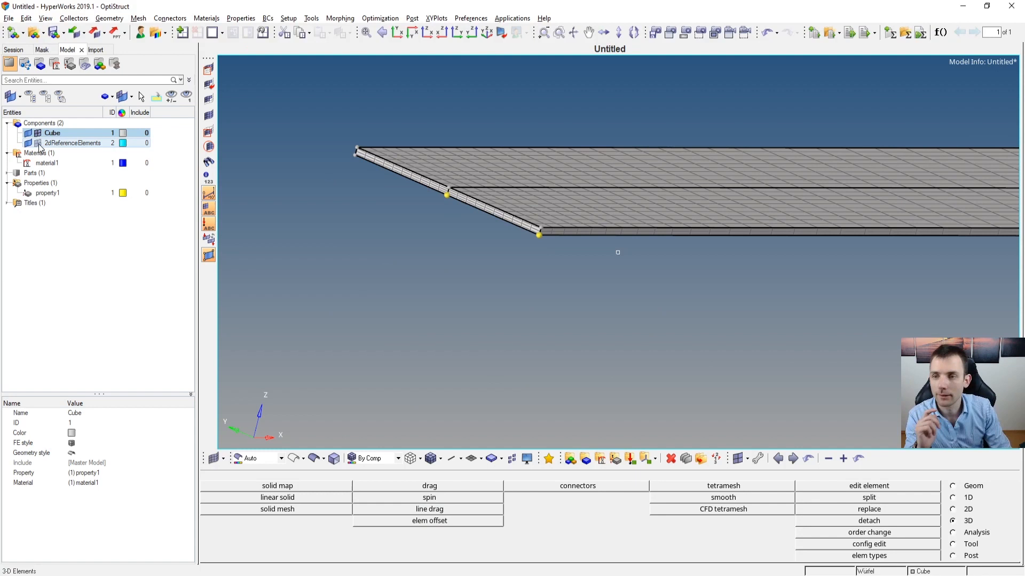
{"action": "left_click", "coordinate": [39, 144]}
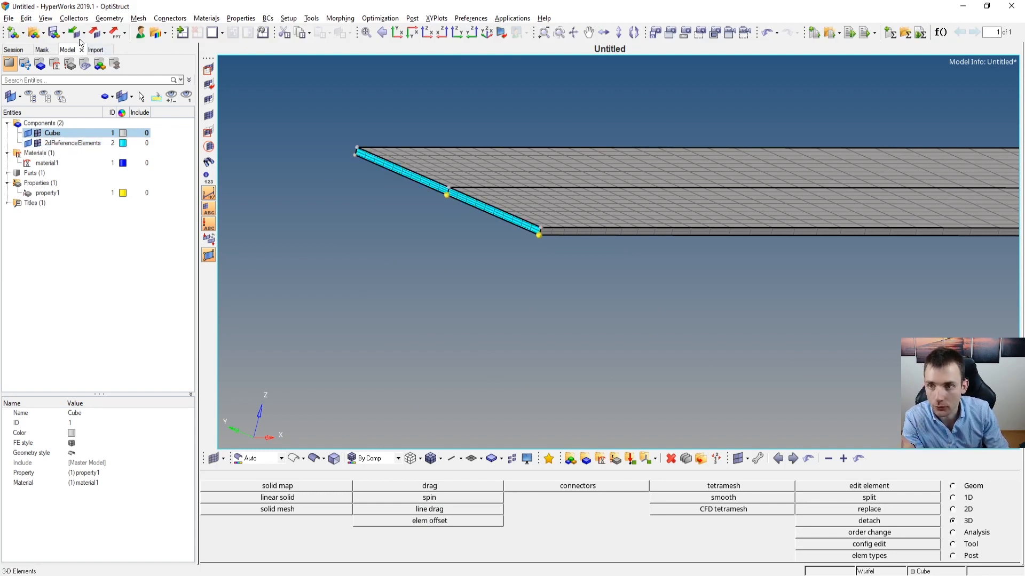
Exclude the 2dReferenceElements component from export through the Entity State browser.
{"action": "left_click", "coordinate": [45, 18]}
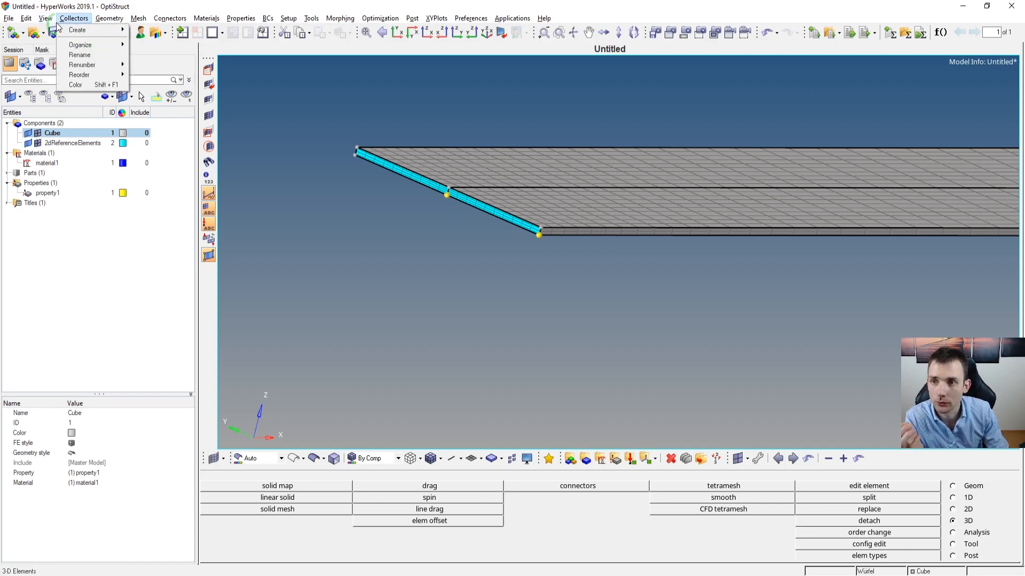
{"action": "mouse_move", "coordinate": [58, 29]}
{"action": "mouse_move", "coordinate": [144, 41]}
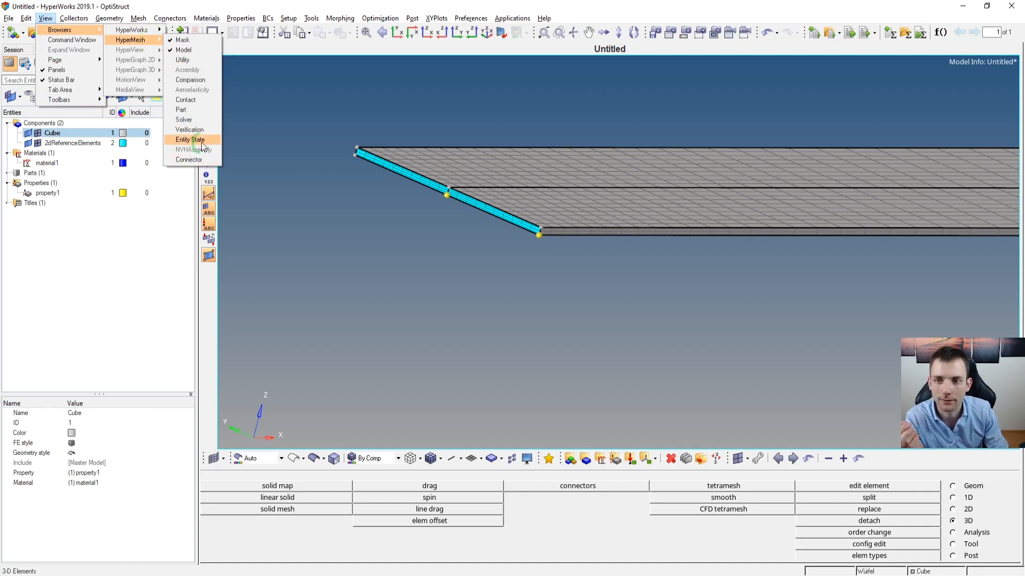
{"action": "left_click", "coordinate": [202, 142]}
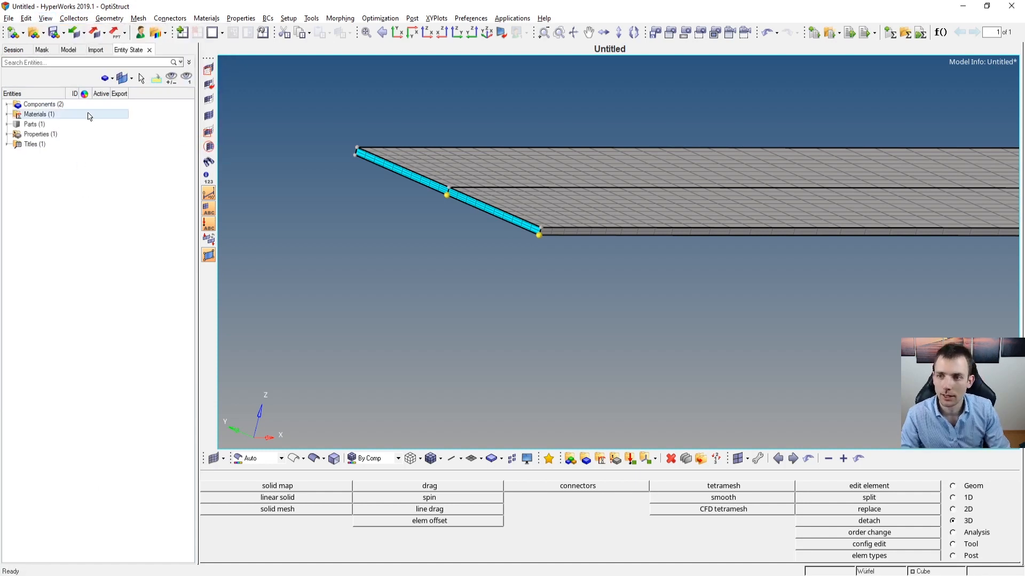
{"action": "left_click", "coordinate": [8, 106]}
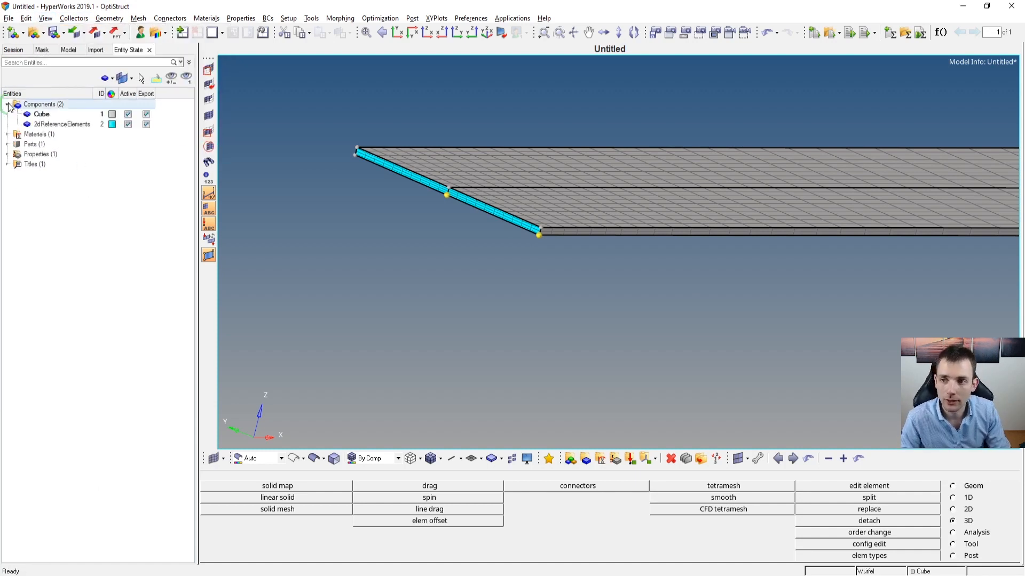
{"action": "left_click", "coordinate": [147, 124]}
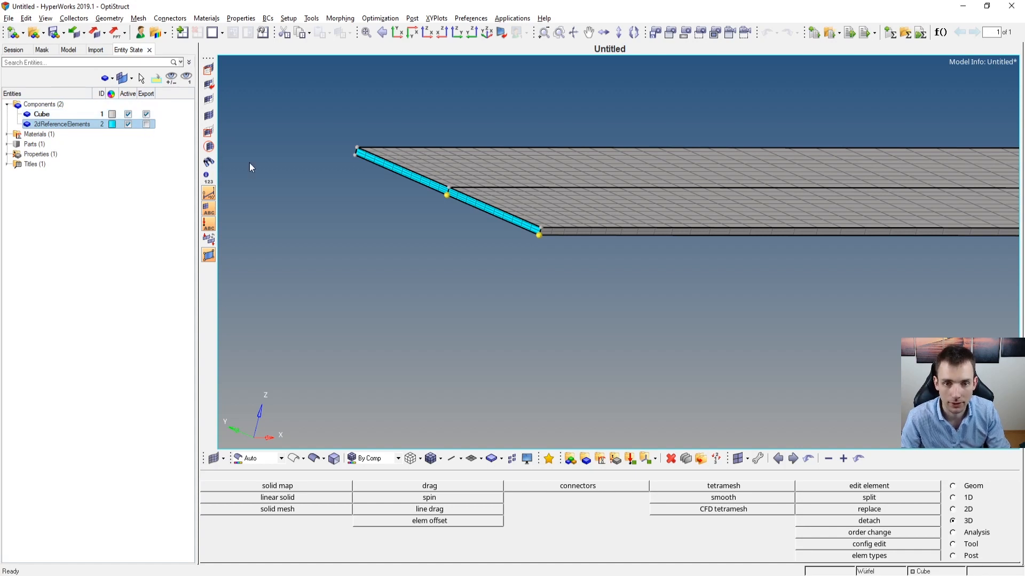
Hide the 2dReferenceElements mesh in the Model browser and create a load collector named spc.
{"action": "left_click", "coordinate": [76, 51]}
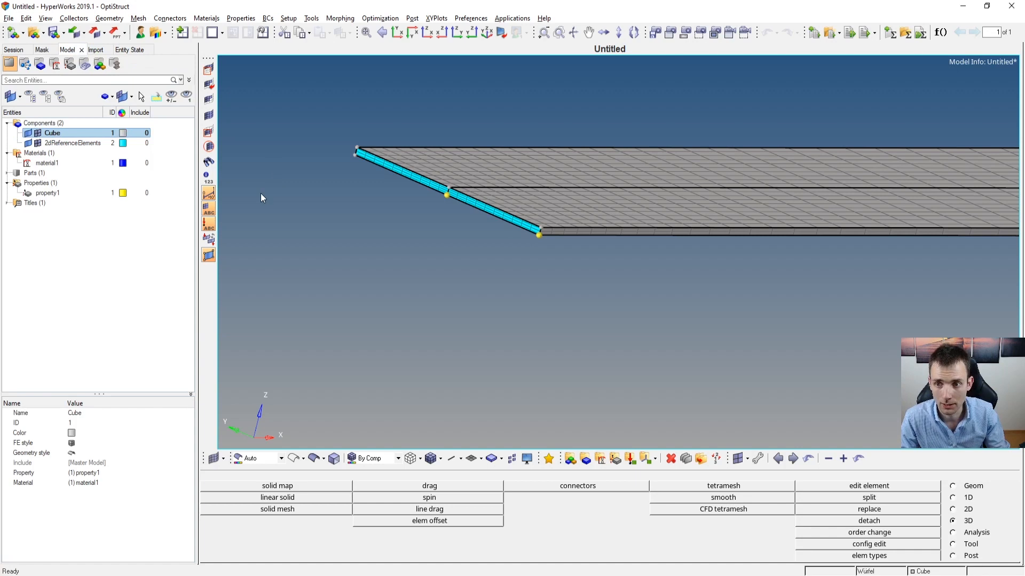
{"action": "left_click_drag", "start_coordinate": [319, 232], "coordinate": [652, 279], "text": "ctrl"}
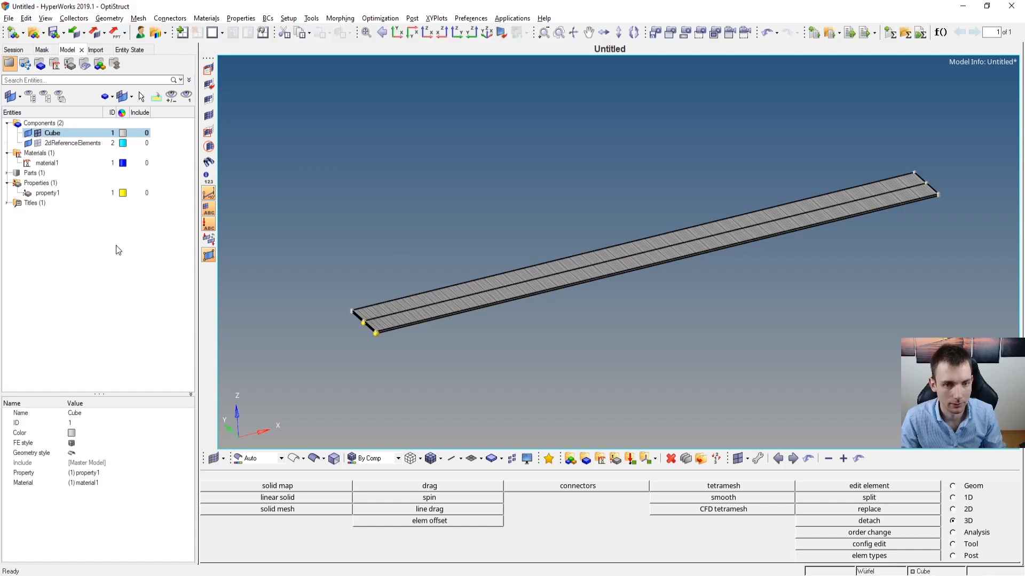
{"action": "right_click", "coordinate": [87, 226]}
{"action": "mouse_move", "coordinate": [115, 230]}
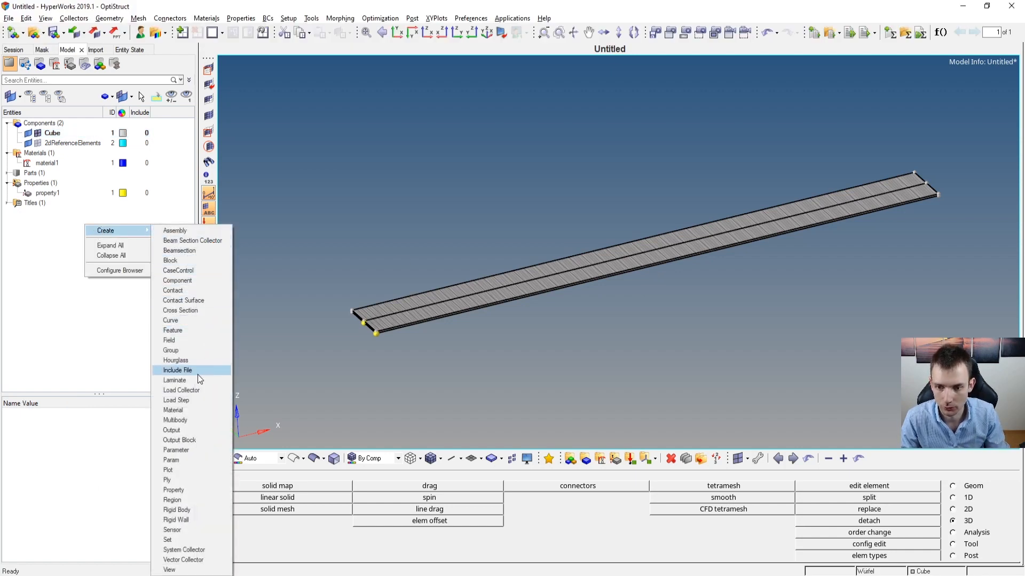
{"action": "left_click", "coordinate": [198, 390]}
{"action": "type", "text": "spc"}
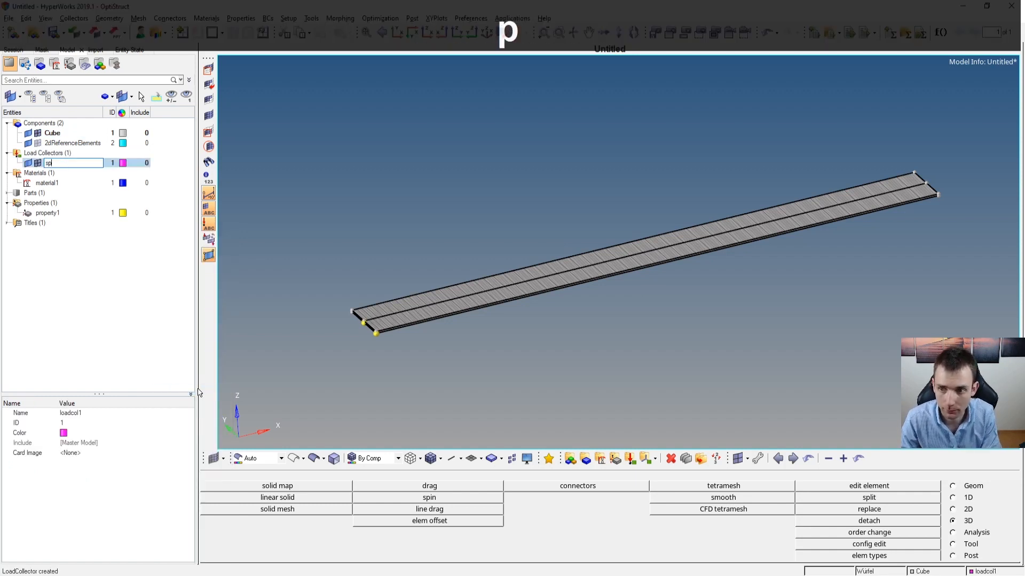
{"action": "key", "text": "Return"}
Constrain dof1 to dof6 at 0.000 on the two end-face surfaces where the 2D reference mesh lies.
{"action": "left_click", "coordinate": [968, 532]}
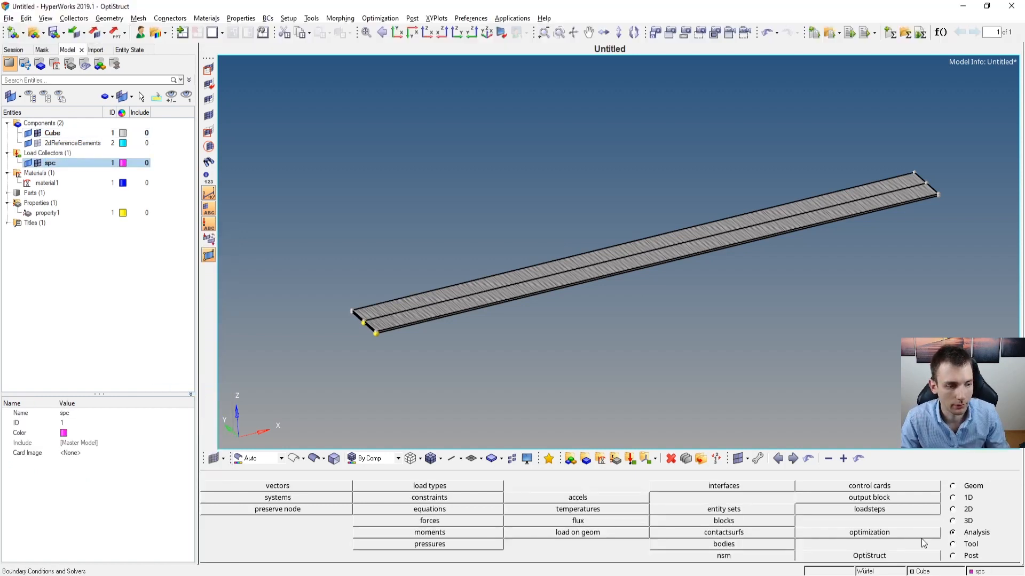
{"action": "left_click", "coordinate": [438, 496]}
{"action": "left_click", "coordinate": [270, 486]}
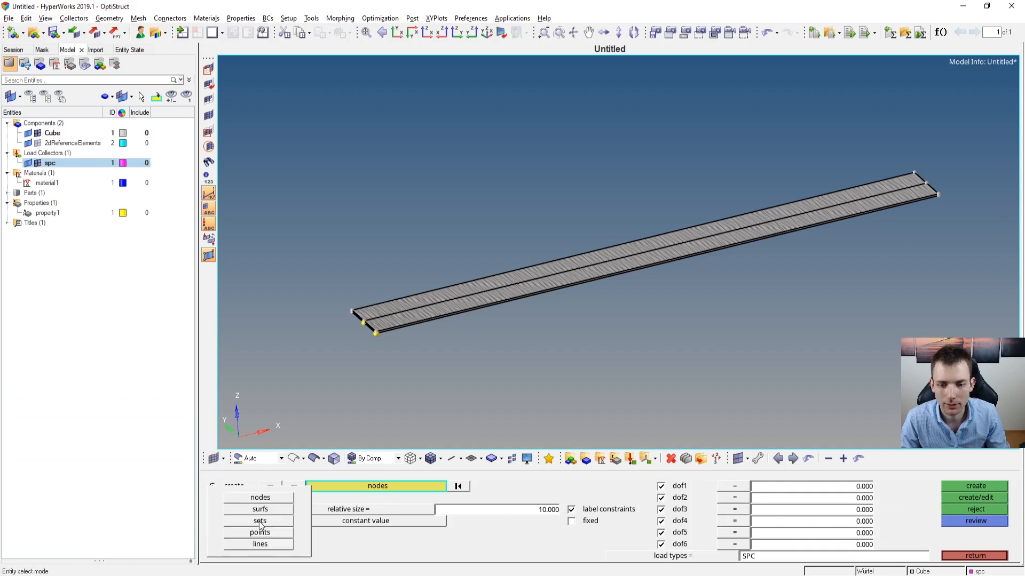
{"action": "left_click", "coordinate": [277, 509]}
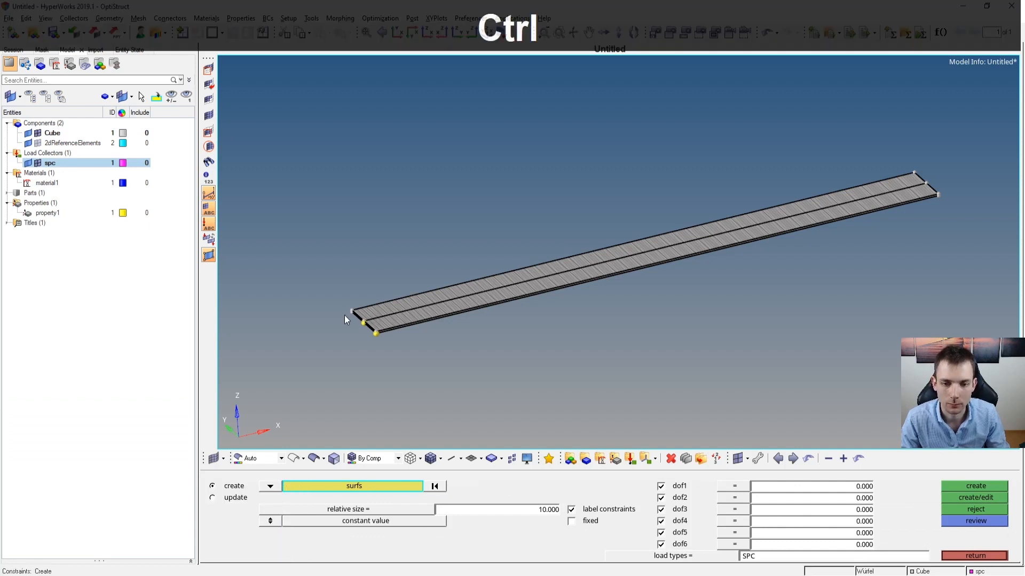
{"action": "scroll", "coordinate": [374, 315], "scroll_direction": "up", "scroll_amount": 5, "text": "ctrl"}
{"action": "scroll", "coordinate": [481, 352], "scroll_direction": "up", "scroll_amount": 5, "text": "ctrl"}
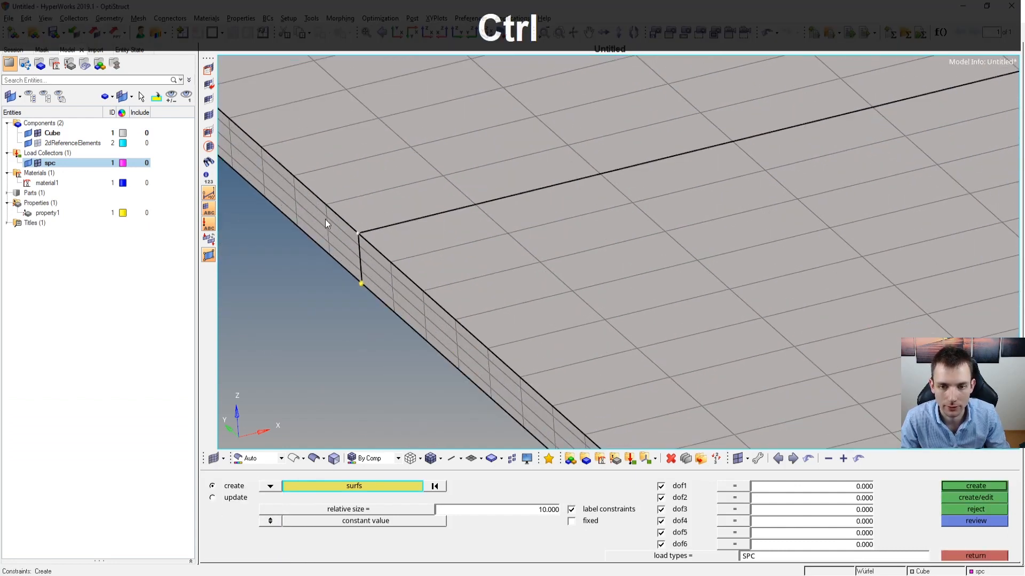
{"action": "scroll", "coordinate": [464, 288], "scroll_direction": "down", "scroll_amount": 5, "text": "ctrl"}
{"action": "left_click", "coordinate": [976, 486]}
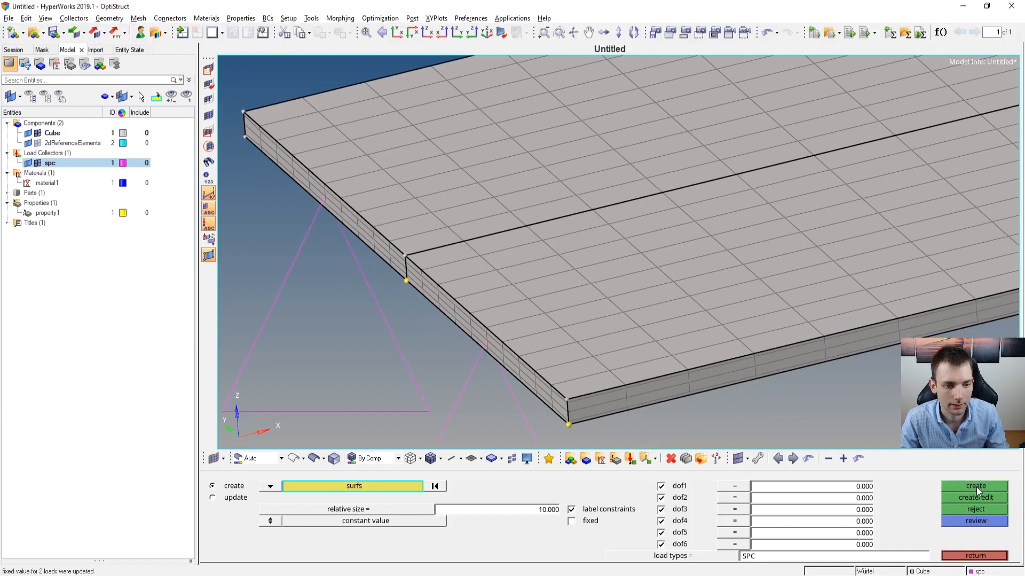
{"action": "scroll", "coordinate": [574, 348], "scroll_direction": "up", "scroll_amount": 3, "text": "ctrl"}
{"action": "scroll", "coordinate": [574, 344], "scroll_direction": "down", "scroll_amount": 2, "text": "ctrl"}
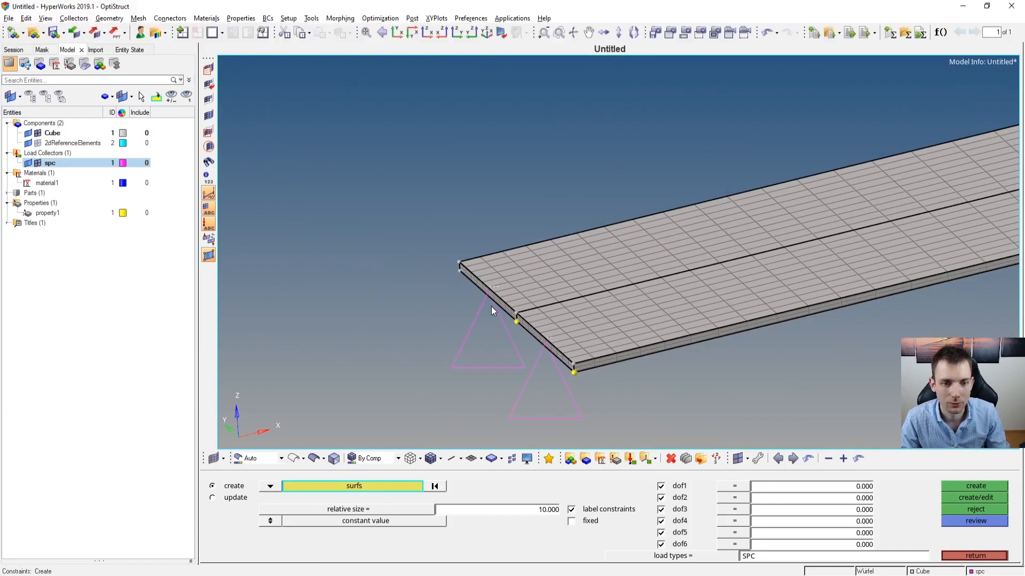
Create a second load collector named force for loading the free end of the cantilever.
{"action": "scroll", "coordinate": [668, 288], "scroll_direction": "down", "scroll_amount": 4, "text": "ctrl"}
{"action": "right_click_drag", "start_coordinate": [668, 288], "coordinate": [318, 368], "text": "ctrl"}
{"action": "scroll", "coordinate": [715, 250], "scroll_direction": "down", "scroll_amount": 4, "text": "ctrl"}
{"action": "left_click_drag", "start_coordinate": [776, 270], "coordinate": [657, 280], "text": "ctrl"}
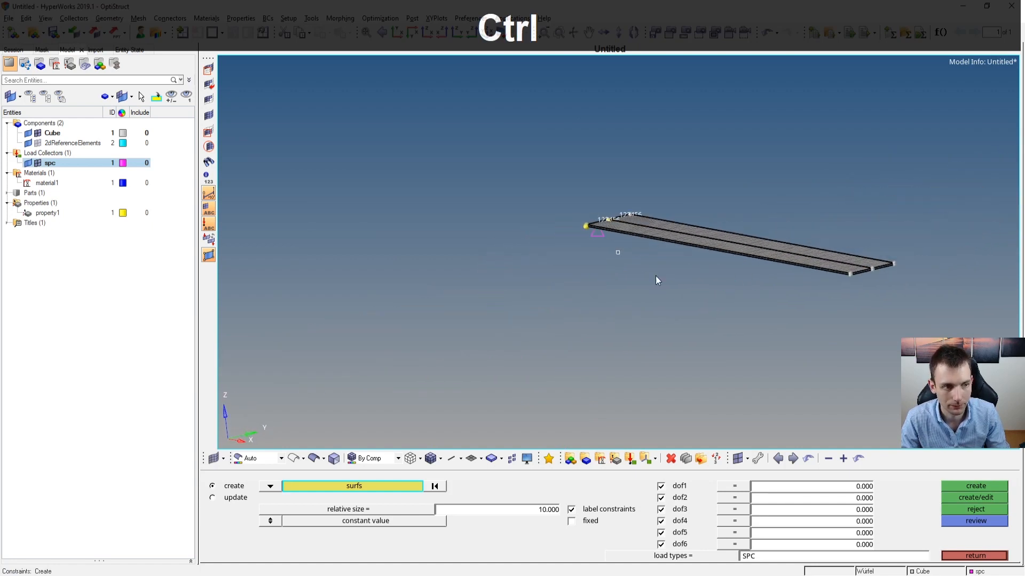
{"action": "right_click_drag", "start_coordinate": [886, 255], "coordinate": [768, 283], "text": "ctrl"}
{"action": "scroll", "coordinate": [768, 283], "scroll_direction": "up", "scroll_amount": 5, "text": "ctrl"}
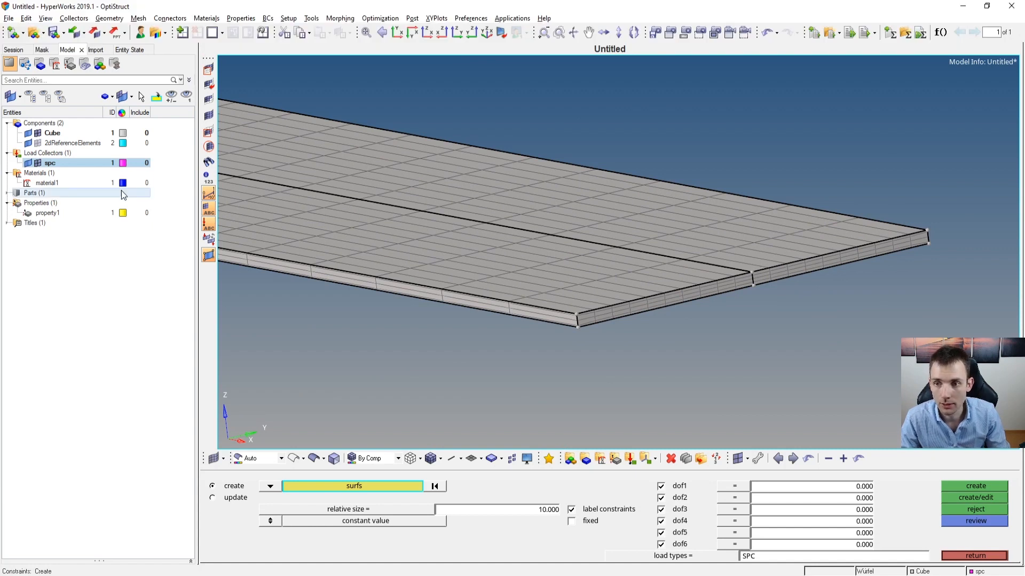
{"action": "left_click", "coordinate": [47, 154]}
{"action": "right_click", "coordinate": [50, 155]}
{"action": "left_click", "coordinate": [74, 158]}
{"action": "type", "text": "force"}
{"action": "key", "text": "Return"}
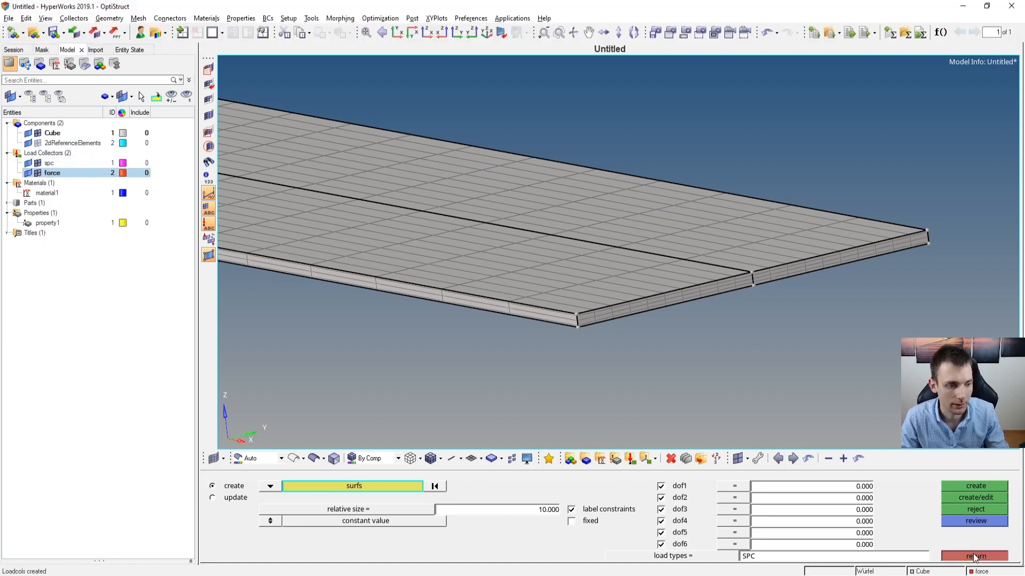
Apply a force of magnitude -0.500 along the z-axis to the upper middle node at the cantilever's free end.
{"action": "left_click", "coordinate": [974, 556]}
{"action": "left_click", "coordinate": [446, 513]}
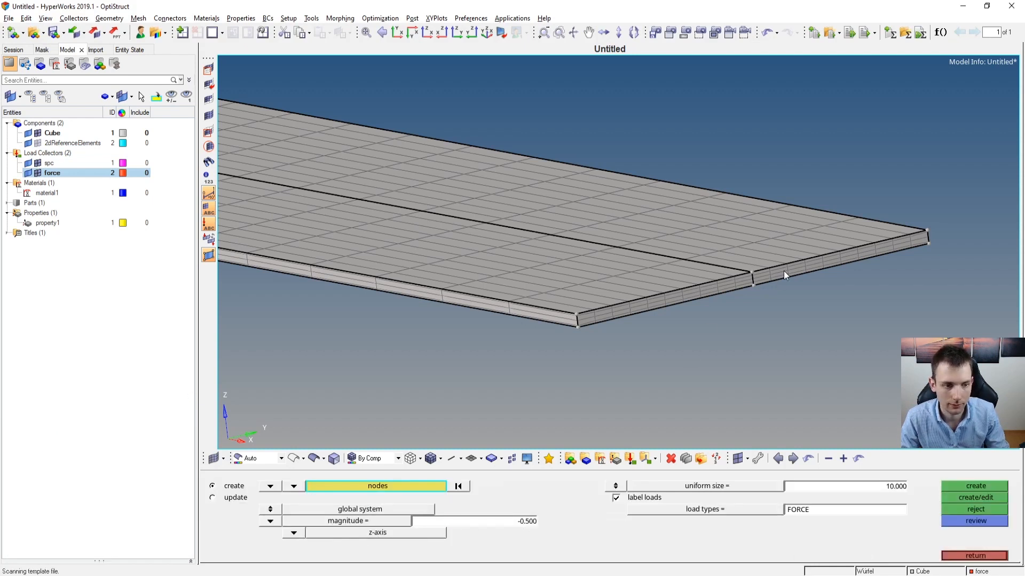
{"action": "left_click", "coordinate": [751, 273]}
{"action": "left_click", "coordinate": [985, 485]}
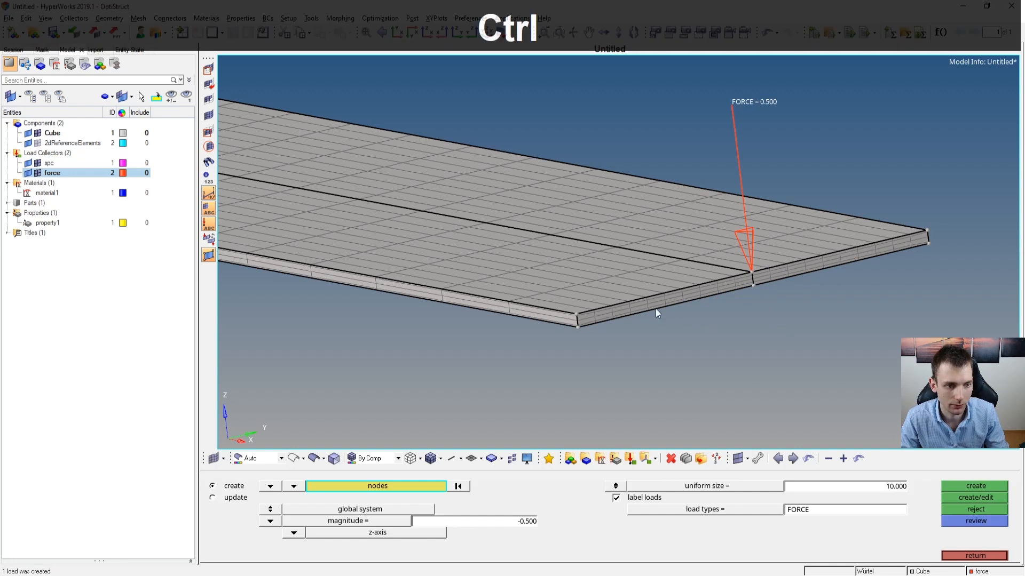
{"action": "scroll", "coordinate": [571, 283], "scroll_direction": "down", "scroll_amount": 3, "text": "ctrl"}
{"action": "mouse_move", "coordinate": [571, 283]}
{"action": "left_mouse_down", "text": "ctrl"}
{"action": "mouse_move", "coordinate": [715, 296]}
{"action": "mouse_move", "coordinate": [532, 216]}
{"action": "mouse_move", "coordinate": [483, 238]}
{"action": "mouse_move", "coordinate": [522, 287]}
{"action": "mouse_move", "coordinate": [831, 423]}
{"action": "left_mouse_up", "text": "ctrl"}
{"action": "left_click", "coordinate": [975, 556]}
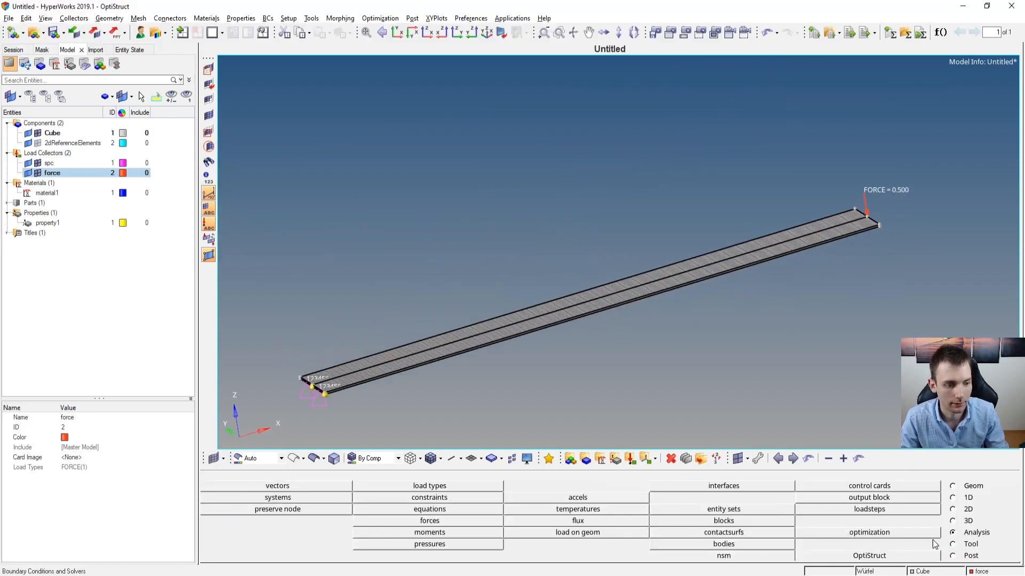
Start a load step definition, clearing its prefilled name and its SPC and LOAD references.
{"action": "left_click", "coordinate": [922, 509]}
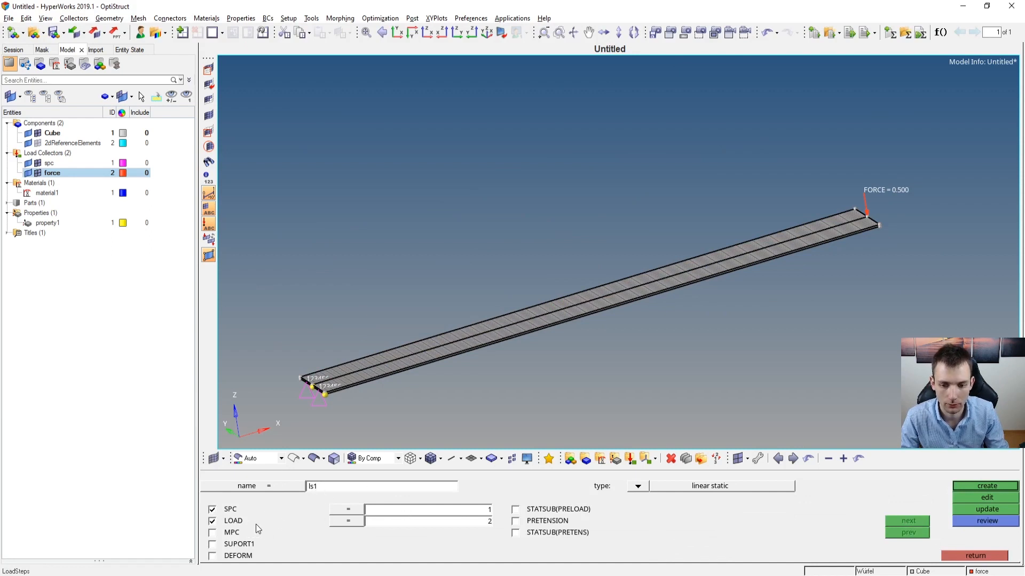
{"action": "left_click", "coordinate": [320, 486]}
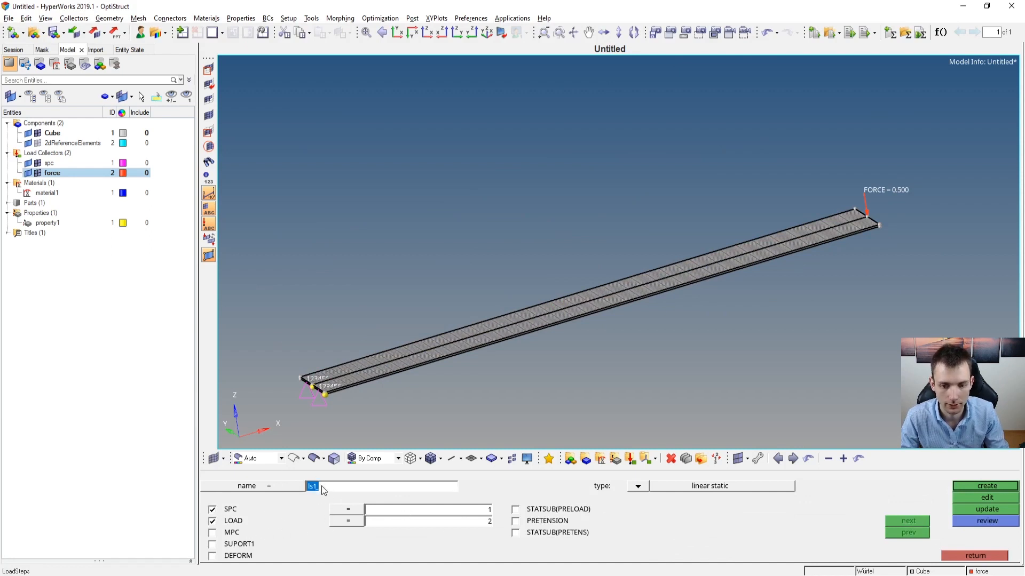
{"action": "key", "text": "BackSpace"}
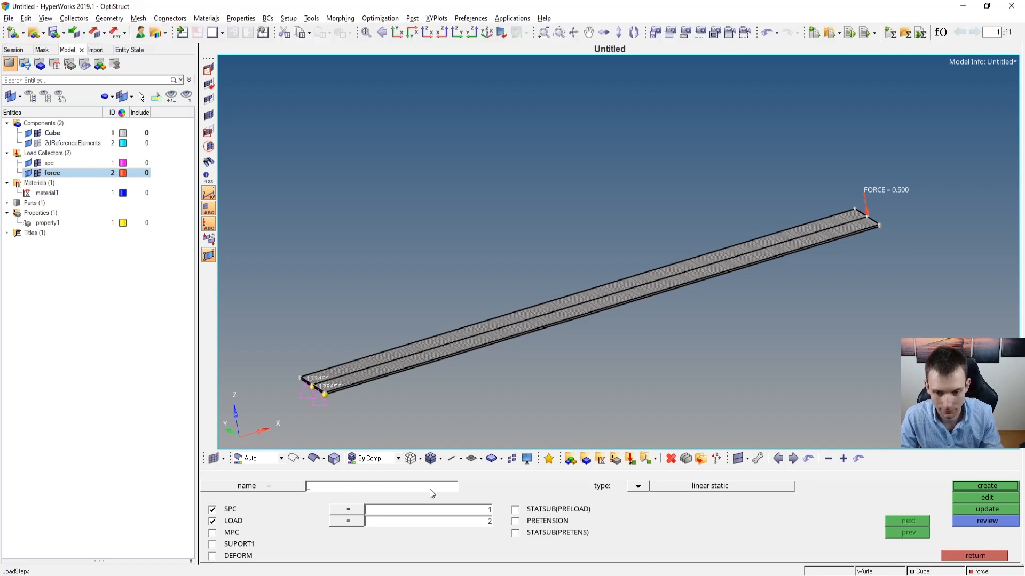
{"action": "left_click", "coordinate": [212, 521]}
{"action": "left_click", "coordinate": [212, 509]}
Create the linear static load step ls1 with load collector 1 as SPC and 2 as LOAD, and expand Load Steps in the browser.
{"action": "left_click", "coordinate": [334, 487]}
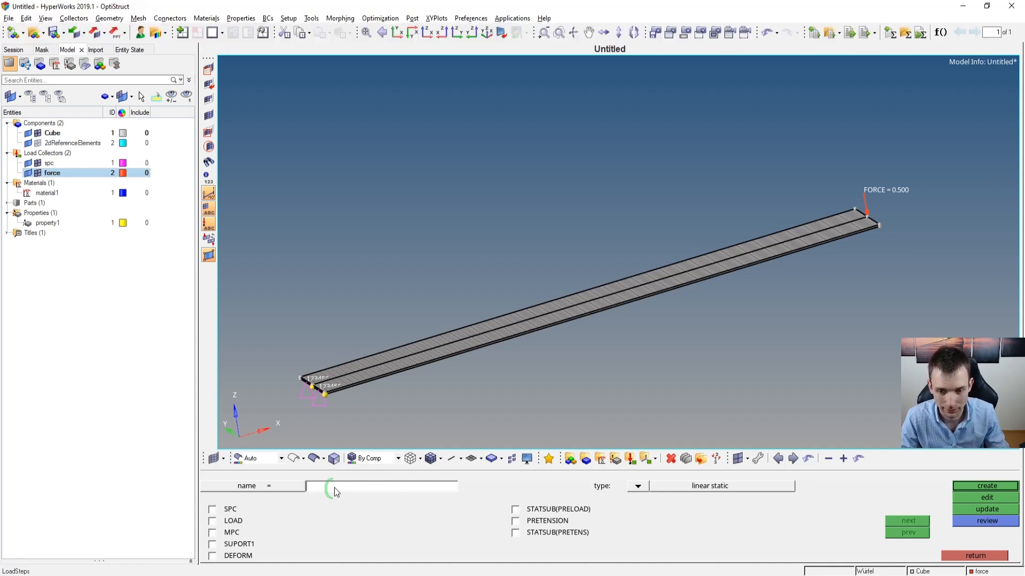
{"action": "type", "text": "si"}
{"action": "type", "text": "s1"}
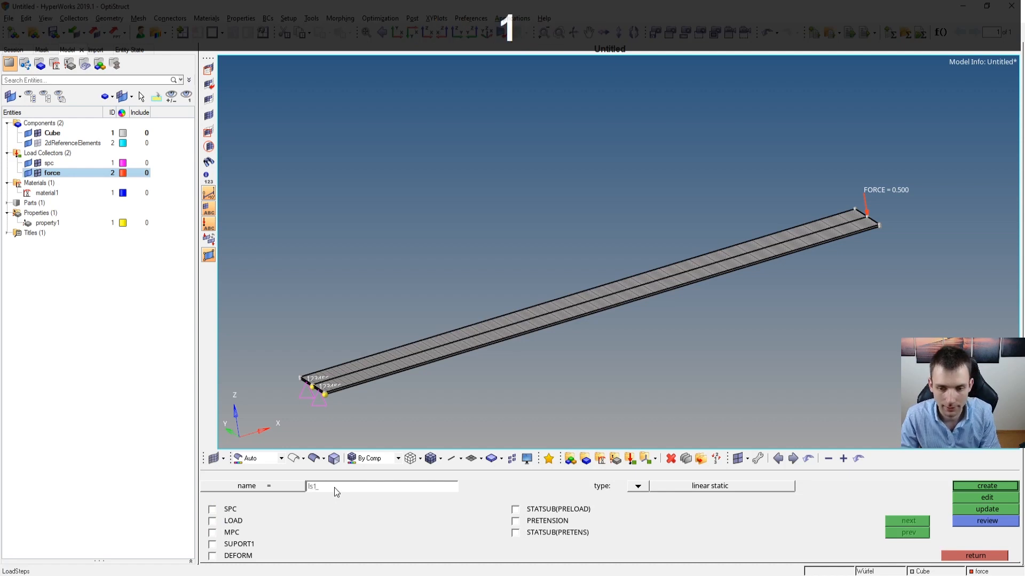
{"action": "left_click", "coordinate": [231, 510]}
{"action": "left_click", "coordinate": [353, 508]}
{"action": "left_click", "coordinate": [249, 487]}
{"action": "left_click", "coordinate": [213, 521]}
{"action": "left_click", "coordinate": [339, 521]}
{"action": "left_click", "coordinate": [251, 499]}
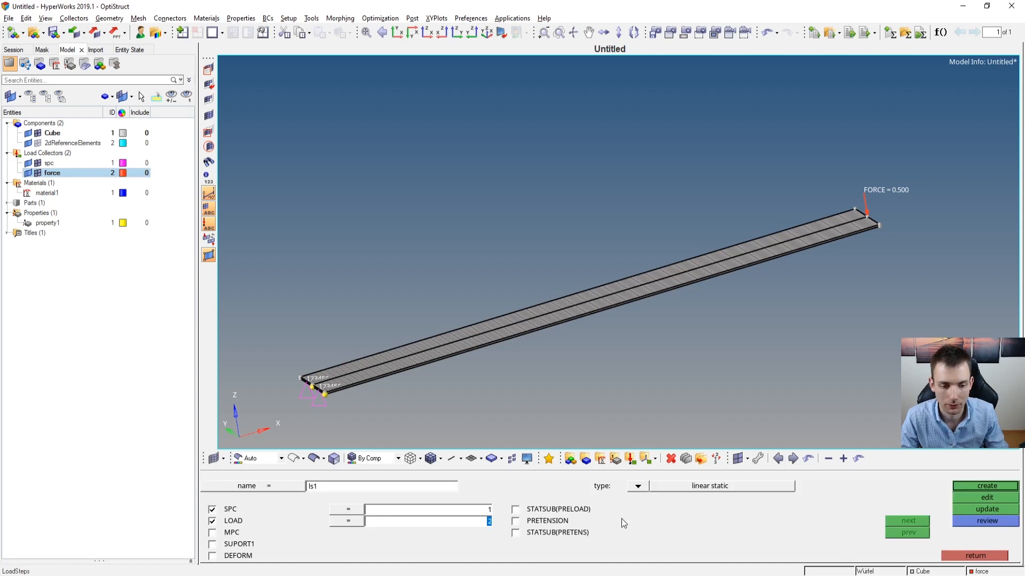
{"action": "left_click", "coordinate": [987, 489]}
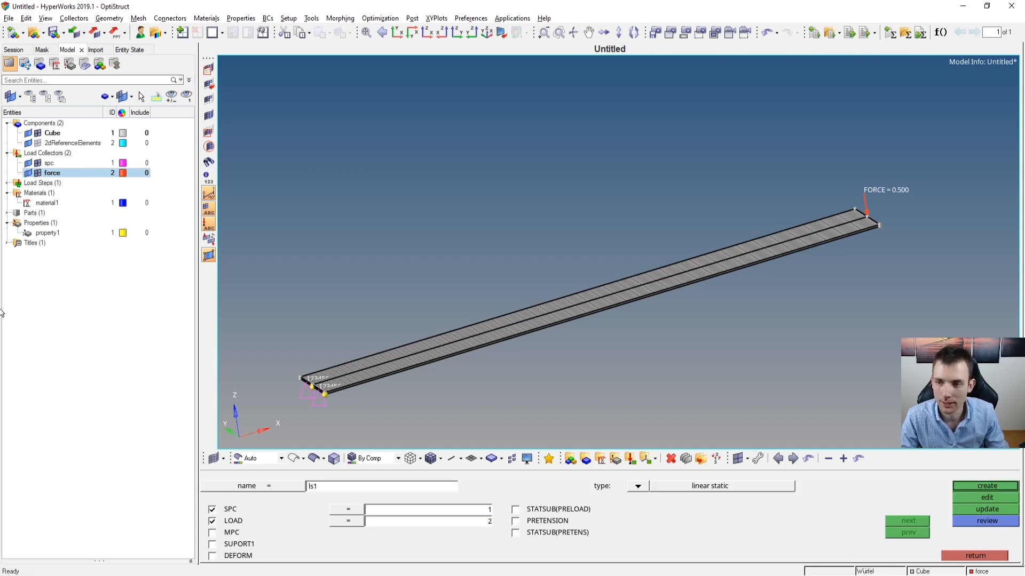
{"action": "left_click", "coordinate": [7, 183]}
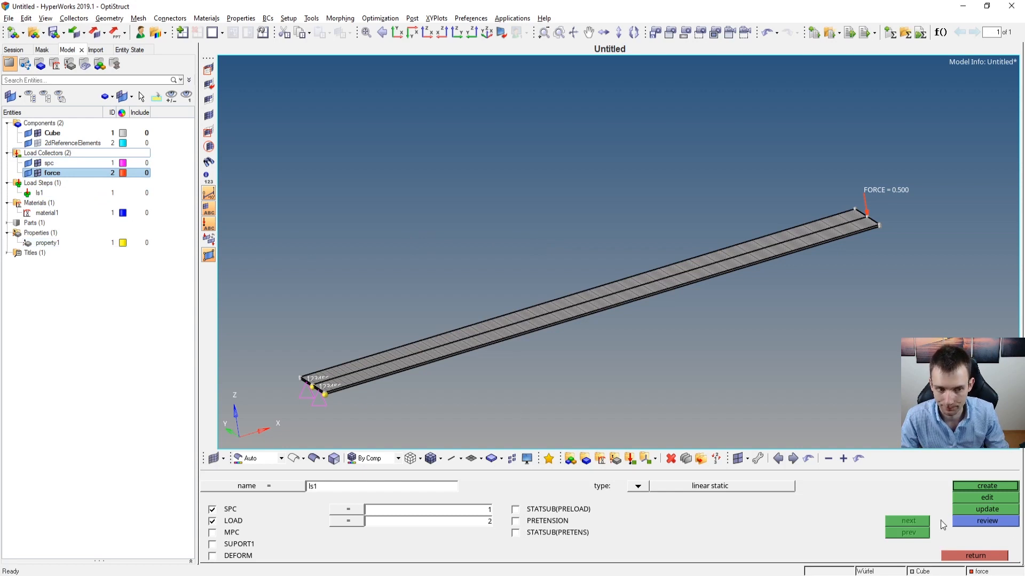
Examine the mesh and the constrained corner at the cantilever's fixed end from several angles.
{"action": "left_click", "coordinate": [987, 555]}
{"action": "left_click_drag", "start_coordinate": [485, 275], "coordinate": [634, 319], "text": "ctrl"}
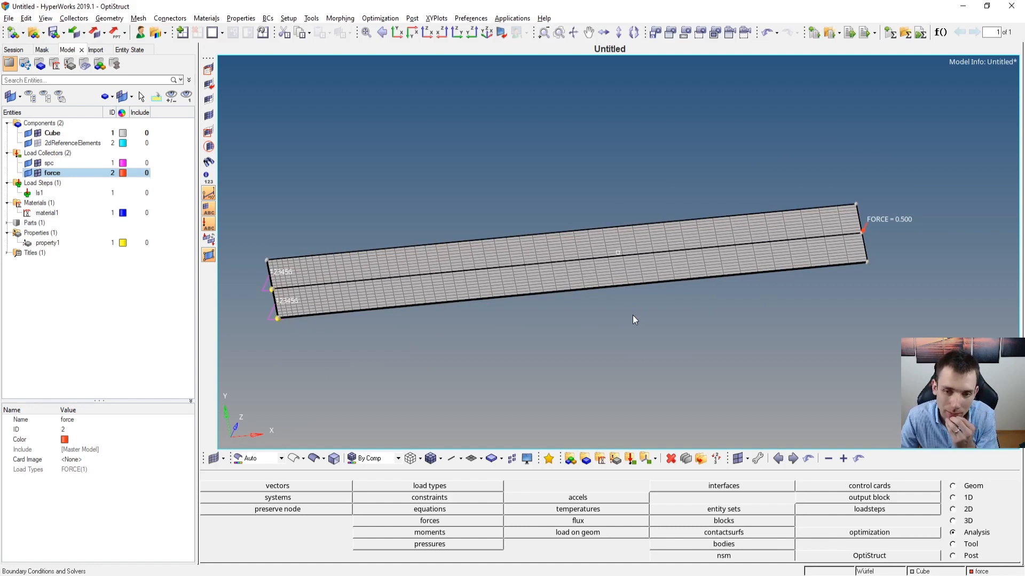
{"action": "left_click_drag", "start_coordinate": [400, 323], "coordinate": [320, 227], "text": "ctrl"}
{"action": "scroll", "coordinate": [449, 201], "scroll_direction": "up", "scroll_amount": 5}
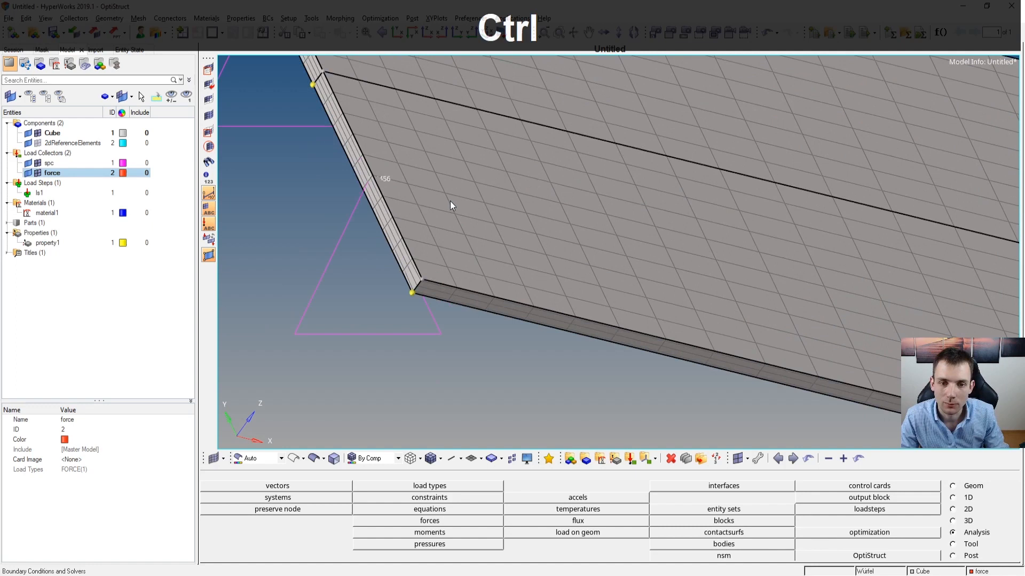
{"action": "scroll", "coordinate": [450, 201], "scroll_direction": "up", "scroll_amount": 2, "text": "ctrl"}
{"action": "left_click", "coordinate": [452, 334], "text": "ctrl"}
{"action": "left_click_drag", "start_coordinate": [452, 334], "coordinate": [405, 323], "text": "ctrl"}
{"action": "scroll", "coordinate": [404, 323], "scroll_direction": "up", "scroll_amount": 4, "text": "ctrl"}
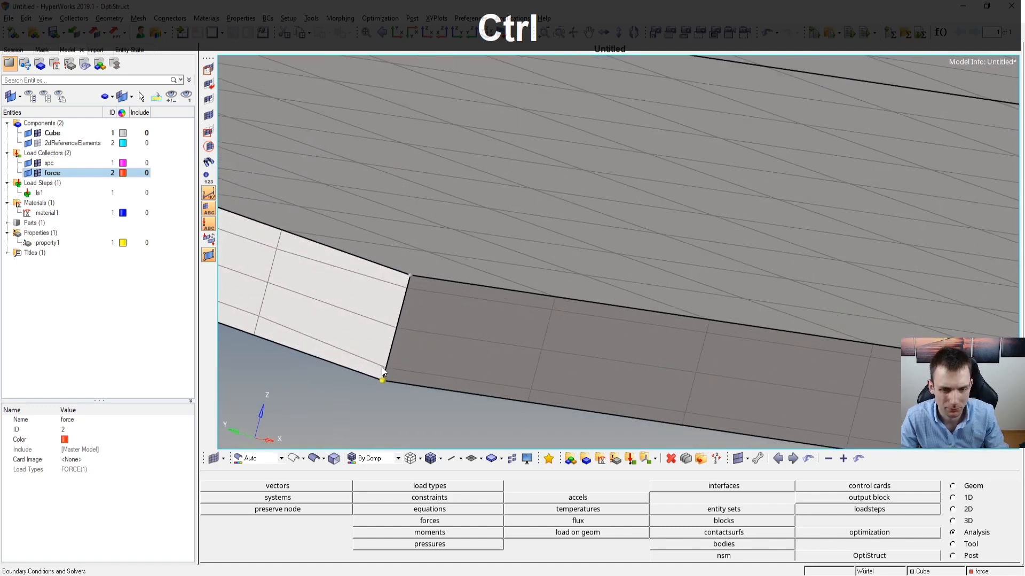
{"action": "scroll", "coordinate": [462, 335], "scroll_direction": "down", "scroll_amount": 3, "text": "ctrl"}
{"action": "left_click_drag", "start_coordinate": [462, 335], "coordinate": [420, 343], "text": "ctrl"}
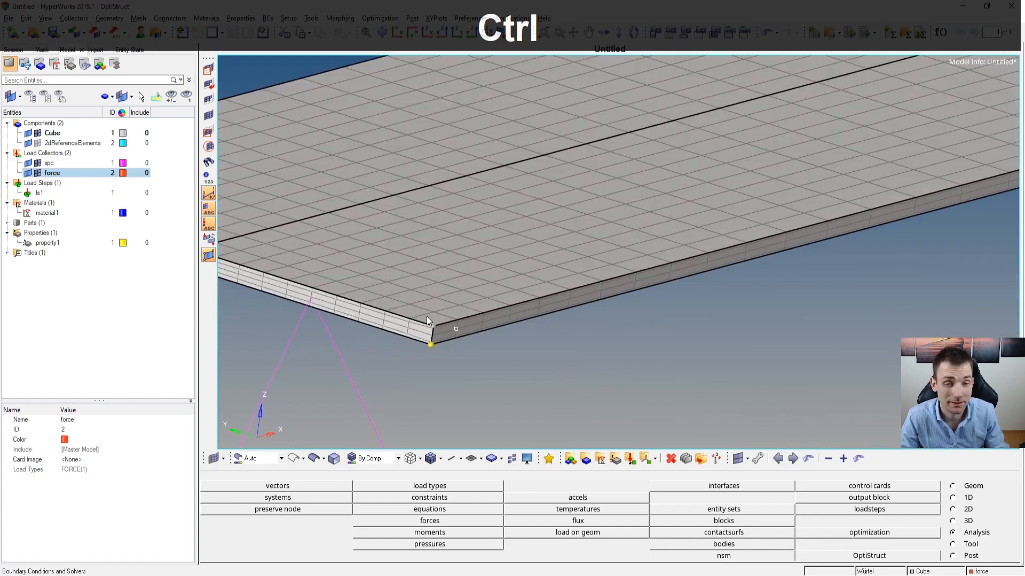
{"action": "left_click_drag", "start_coordinate": [430, 322], "coordinate": [512, 332], "text": "ctrl"}
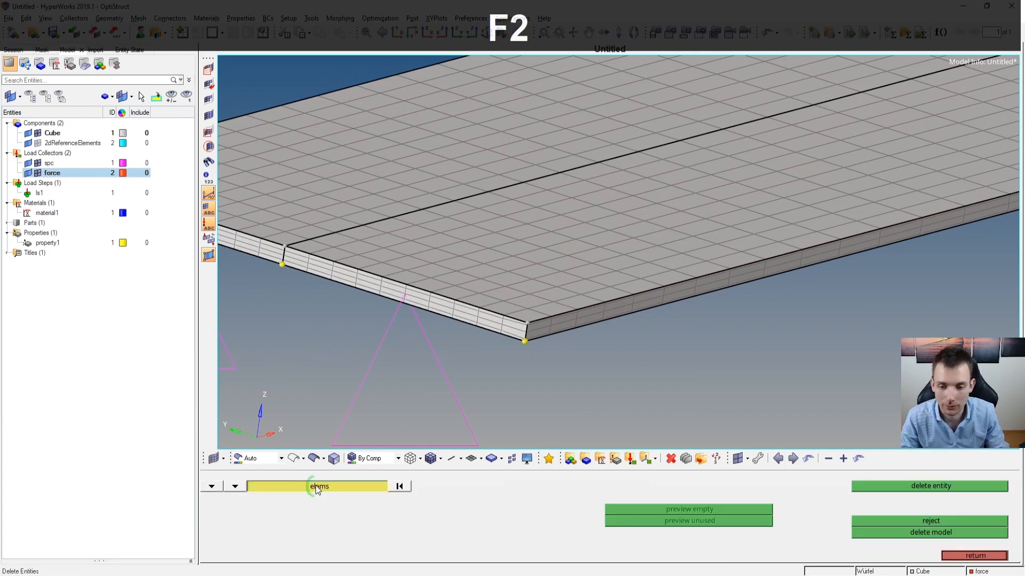
{"action": "left_click", "coordinate": [314, 485]}
{"action": "left_click", "coordinate": [258, 508]}
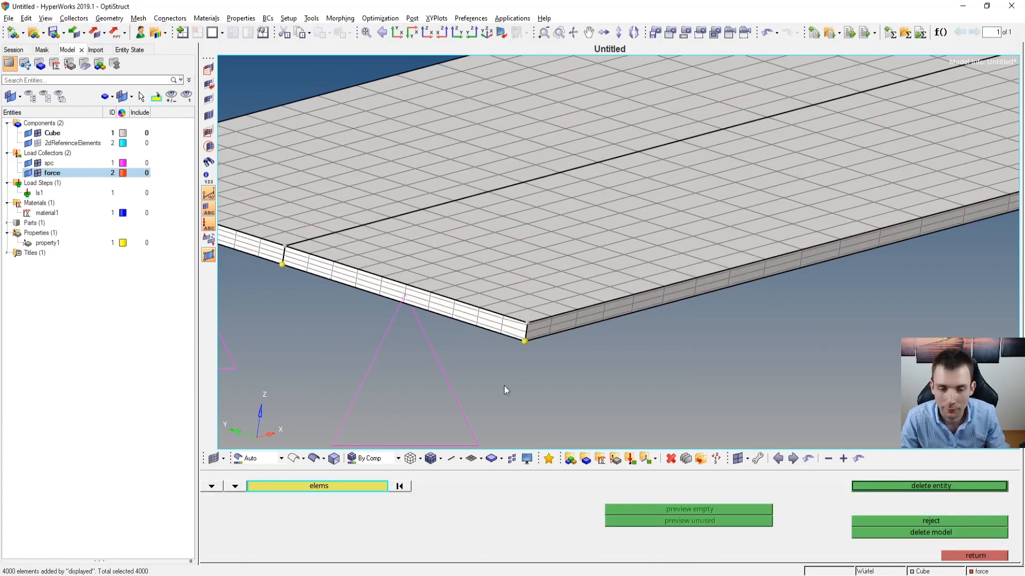
{"action": "scroll", "coordinate": [705, 314], "scroll_direction": "down", "scroll_amount": 4, "text": "ctrl"}
{"action": "key", "text": "Escape"}
{"action": "scroll", "coordinate": [652, 323], "scroll_direction": "down", "scroll_amount": 3, "text": "ctrl"}
{"action": "right_click_drag", "start_coordinate": [805, 293], "coordinate": [542, 335], "text": "ctrl"}
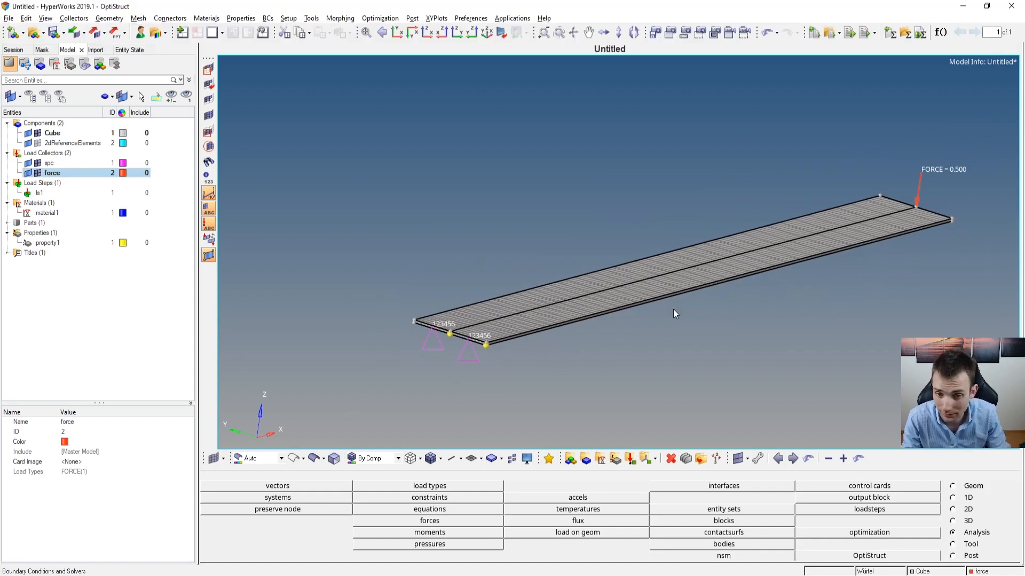
{"action": "right_click_drag", "start_coordinate": [838, 269], "coordinate": [763, 289], "text": "ctrl"}
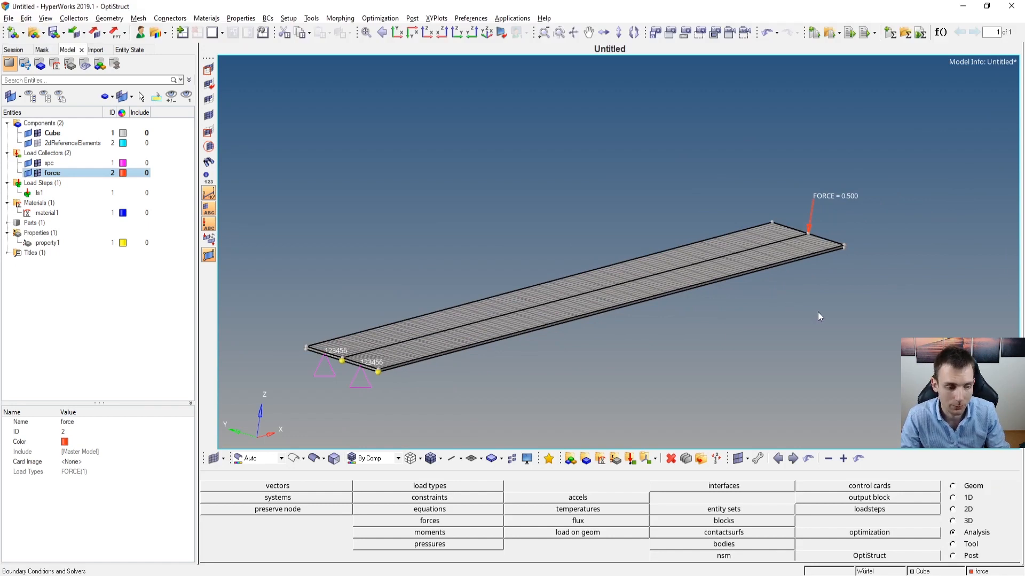
Set the OptiStruct solver input file to cantileverSolidStep_02mesh1stOrder.fem in the Cantilever3D folder.
{"action": "left_click", "coordinate": [939, 556]}
{"action": "left_click", "coordinate": [850, 421]}
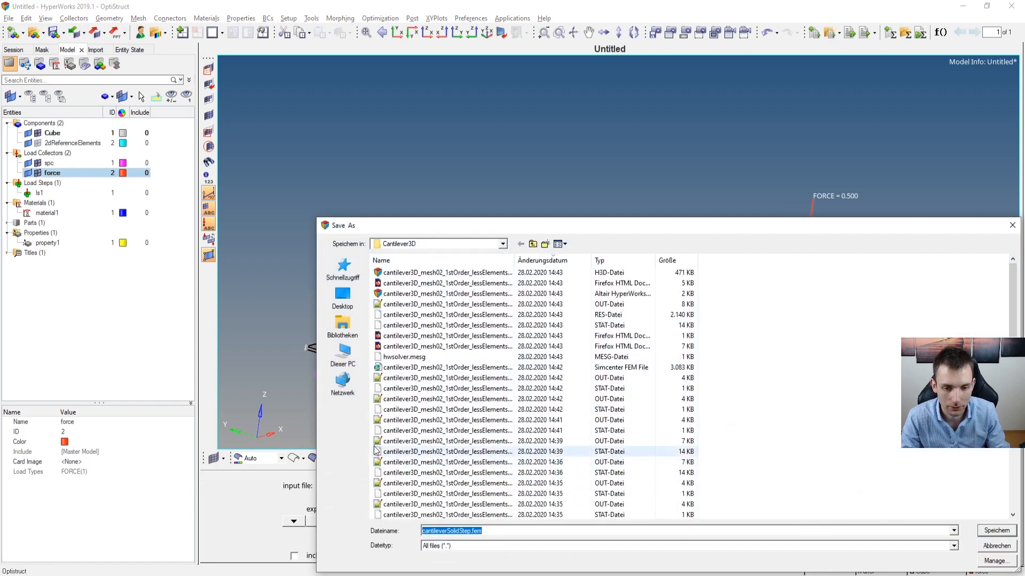
{"action": "left_click", "coordinate": [1002, 551]}
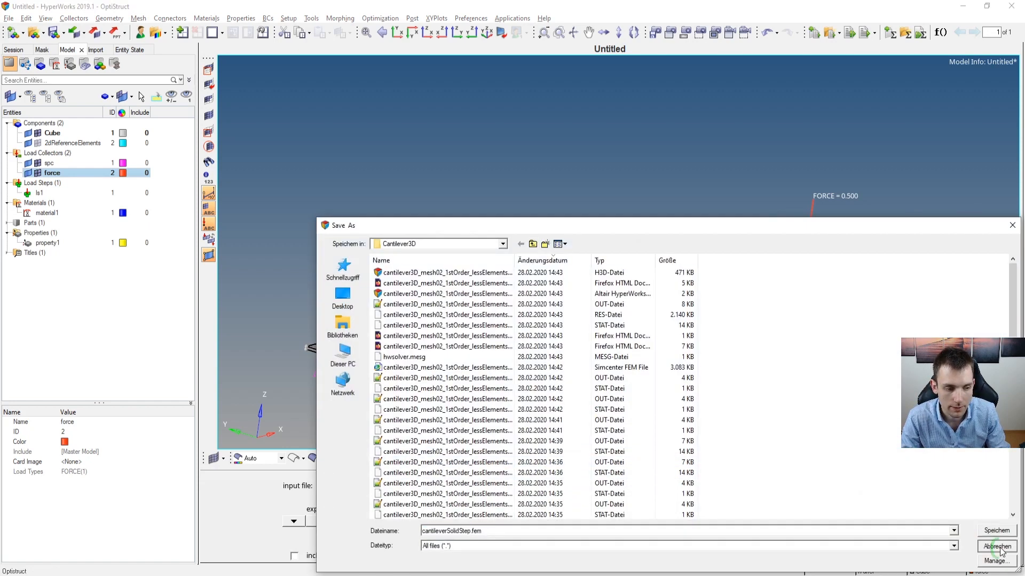
{"action": "left_click", "coordinate": [516, 491]}
{"action": "left_click", "coordinate": [524, 490]}
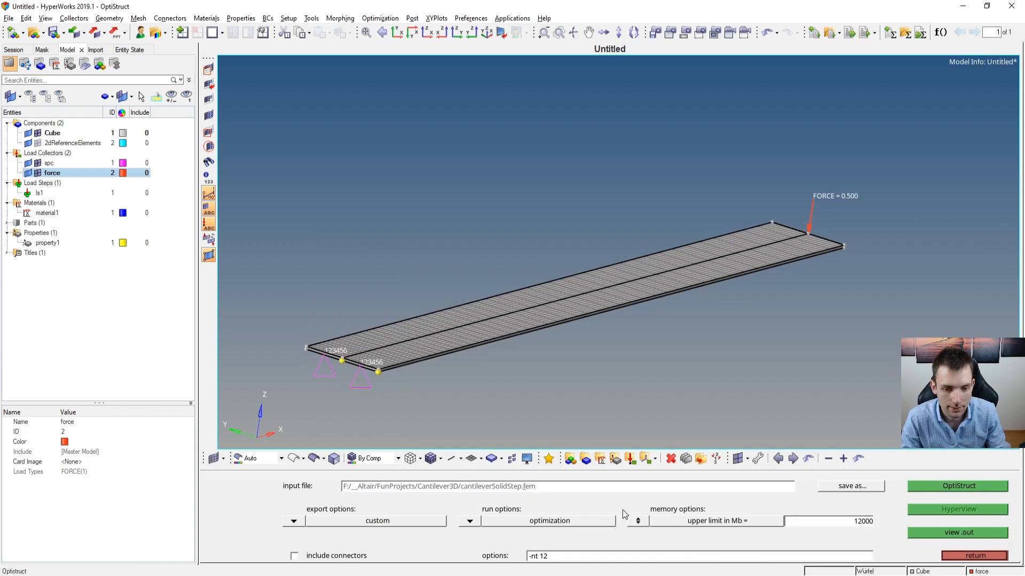
{"action": "key", "text": "Left"}
{"action": "type", "text": "_0"}
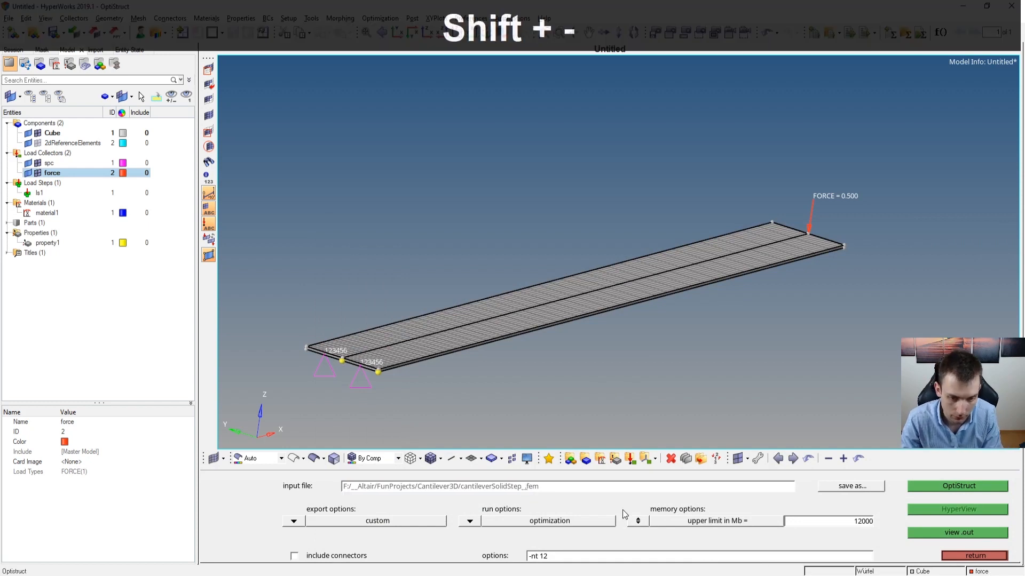
{"action": "type", "text": "2"}
{"action": "type", "text": "mes"}
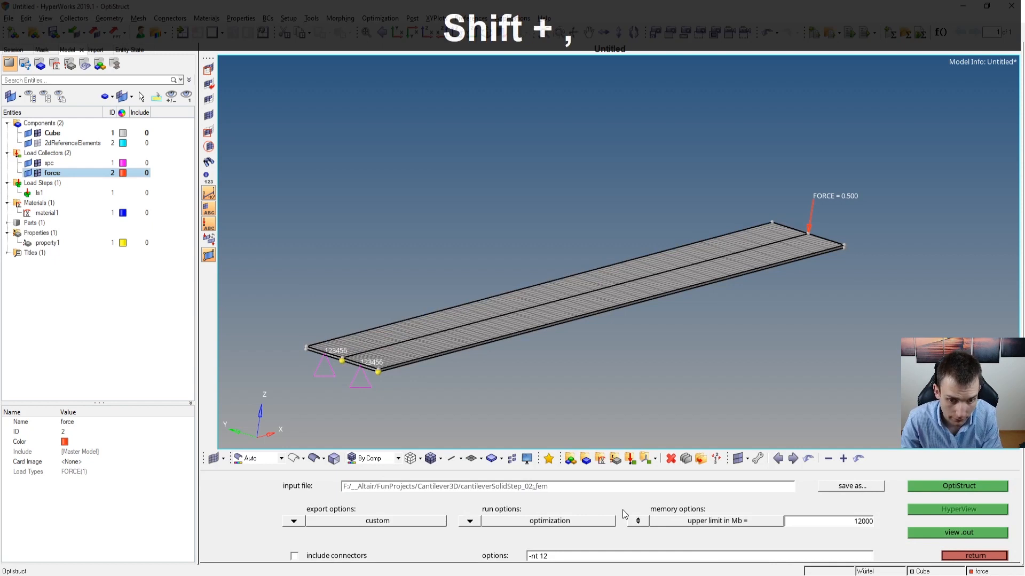
{"action": "type", "text": "h1stOr"}
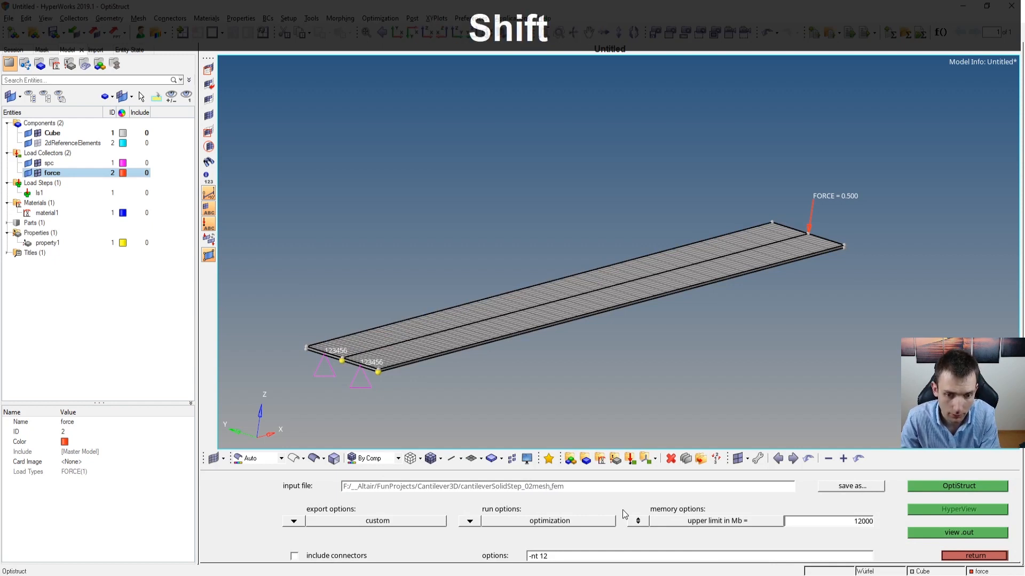
{"action": "type", "text": "der"}
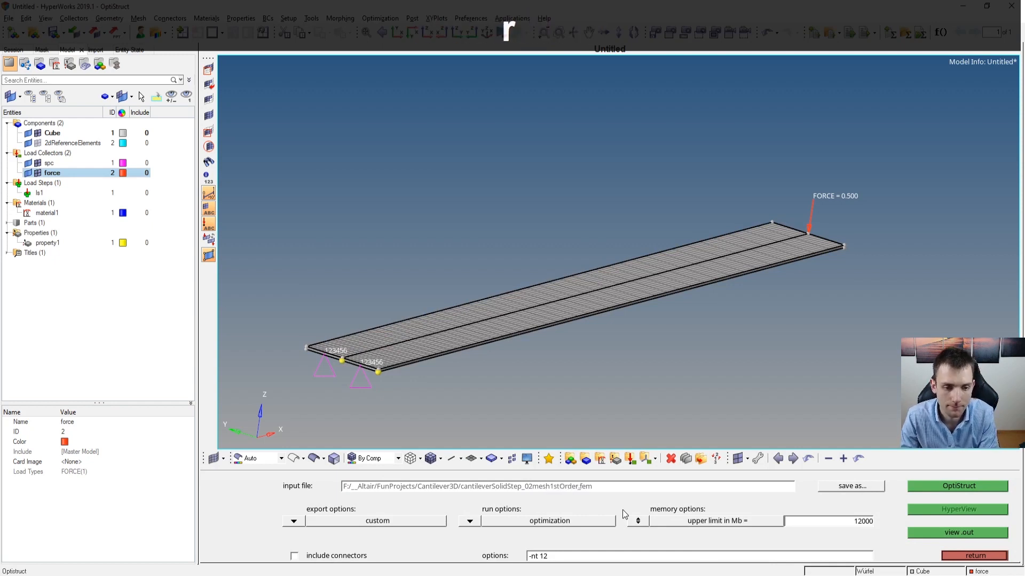
Run the OptiStruct analysis, open its results in HyperView and return to the solver's maximum displacement summary.
{"action": "left_click", "coordinate": [958, 486]}
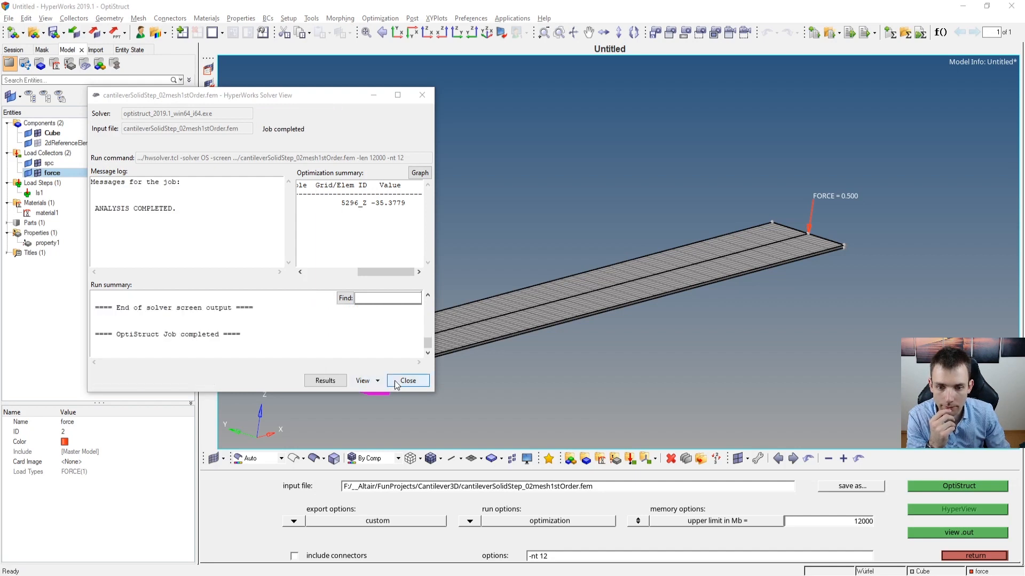
{"action": "left_click", "coordinate": [327, 381]}
{"action": "left_click", "coordinate": [420, 172]}
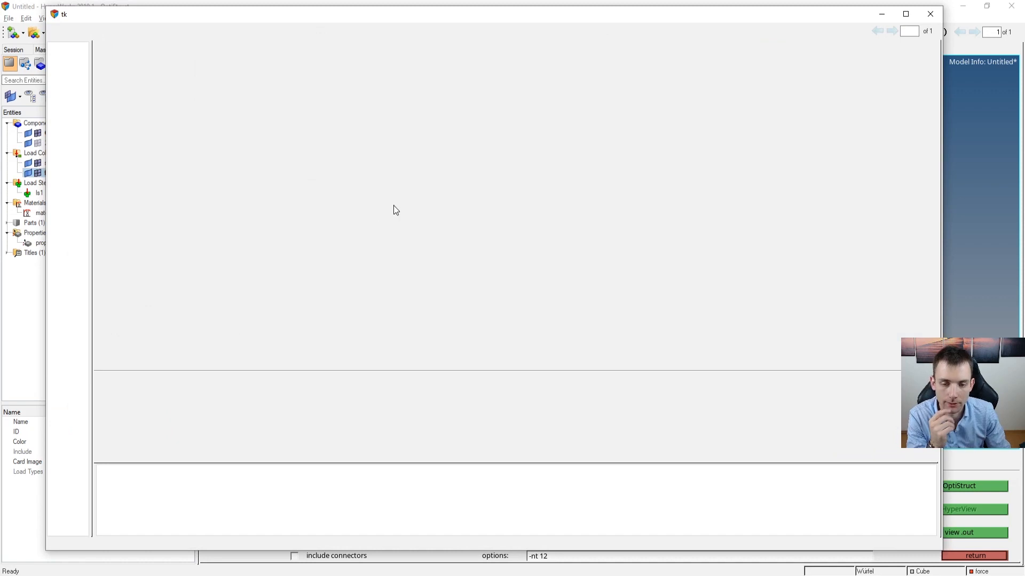
{"action": "key", "text": "alt+Tab"}
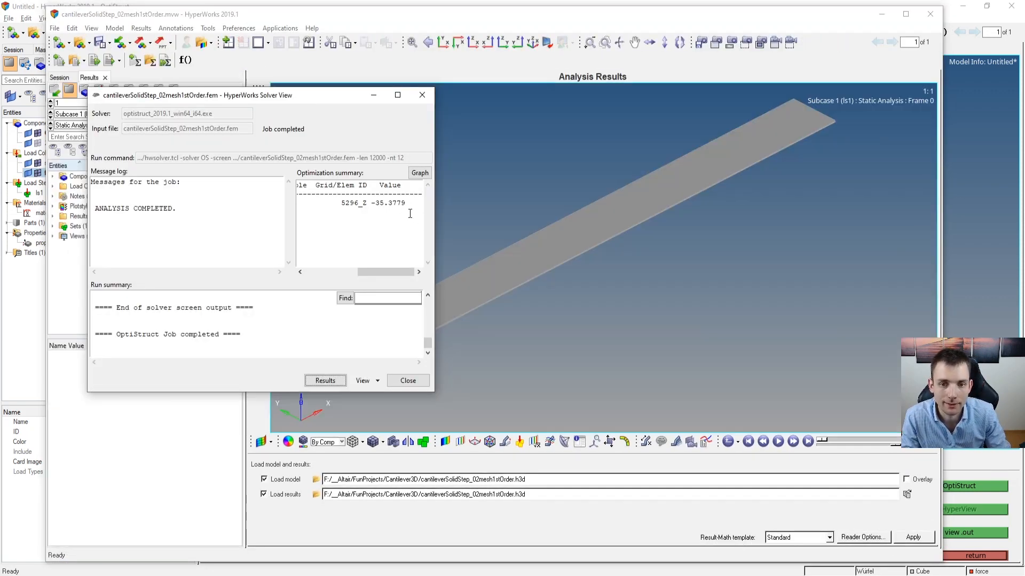
Contour the displacement magnitude in HyperView and compare it with the calculated deflection d in the Excel beam sheet.
{"action": "left_click", "coordinate": [587, 360]}
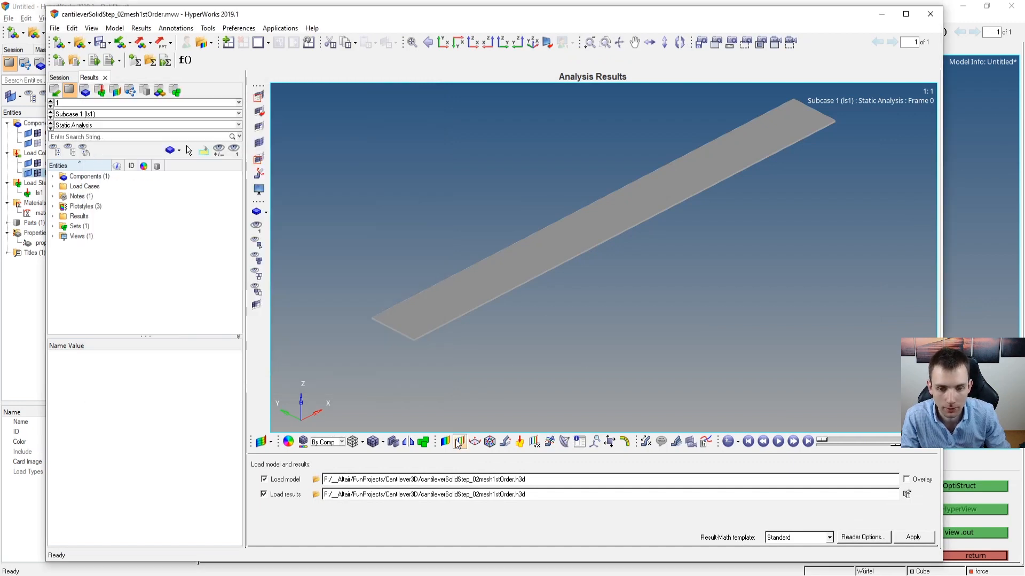
{"action": "left_click", "coordinate": [445, 441]}
{"action": "left_click", "coordinate": [559, 538]}
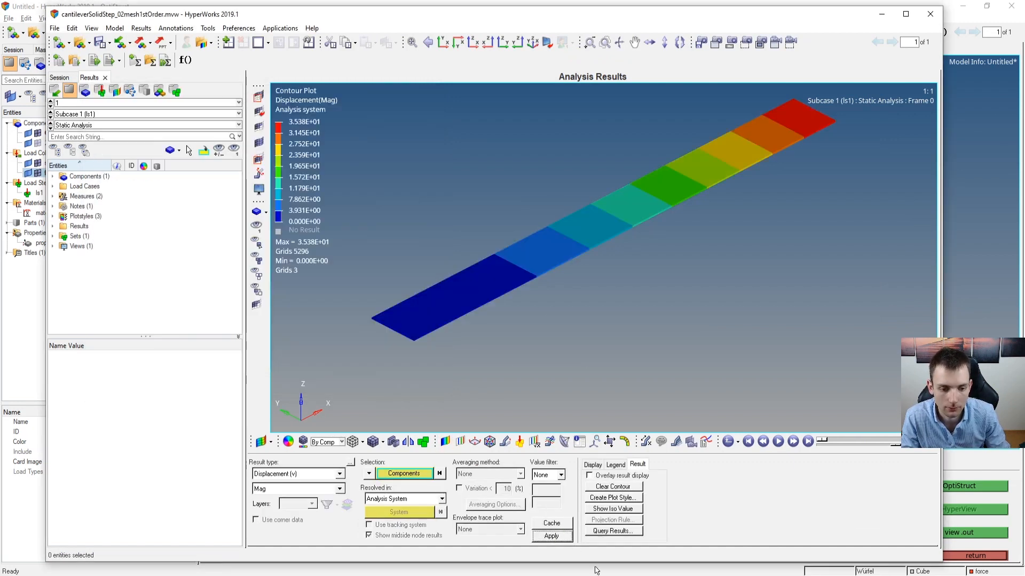
{"action": "key", "text": "alt+Tab"}
{"action": "left_click", "coordinate": [160, 348]}
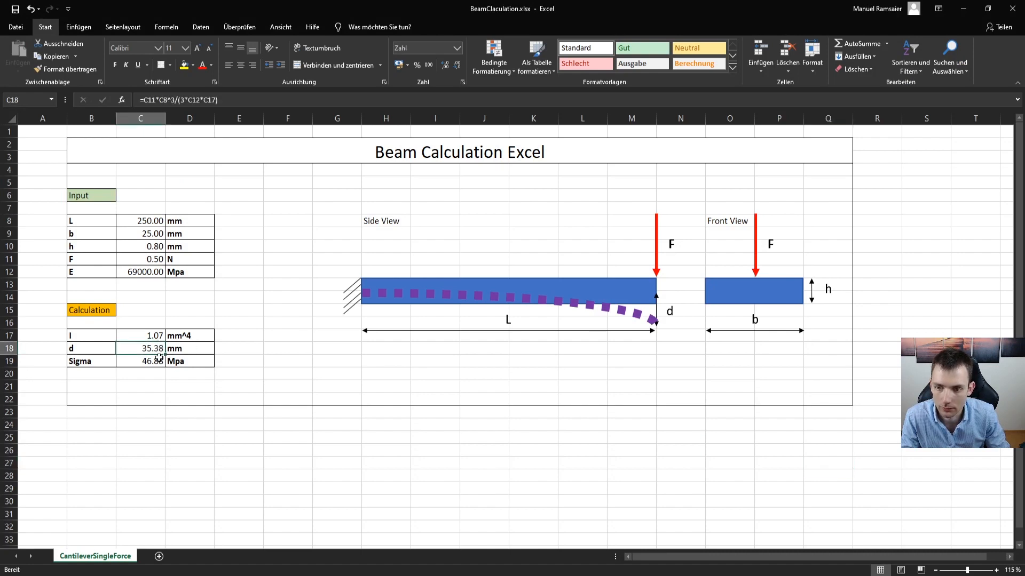
{"action": "key", "text": "alt+Tab"}
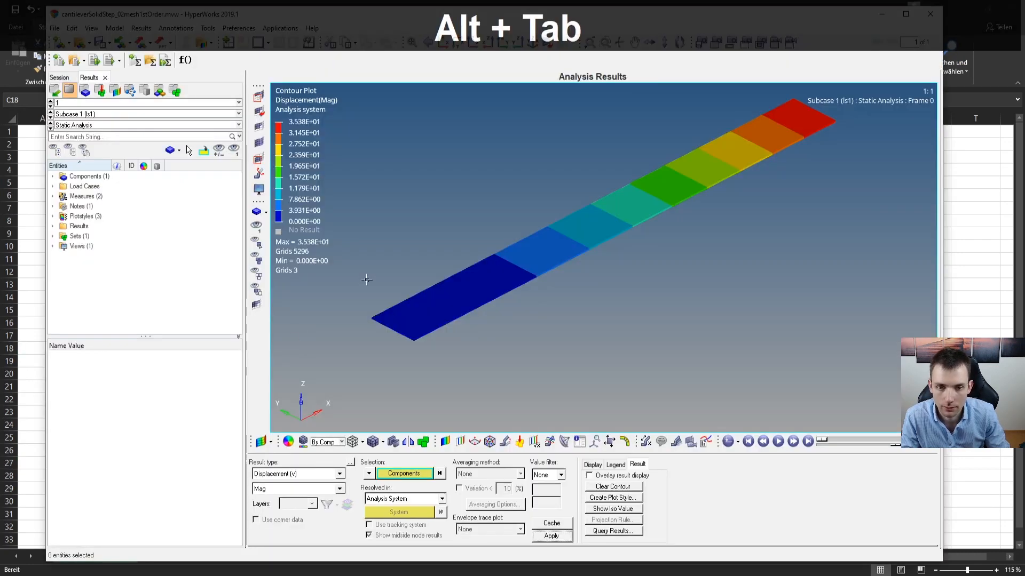
Contour the von Mises Element Stresses (2D & 3D) and display the mesh lines on the beam.
{"action": "left_click", "coordinate": [339, 474]}
{"action": "left_click", "coordinate": [288, 491]}
{"action": "left_click", "coordinate": [551, 536]}
{"action": "mouse_move", "coordinate": [455, 408]}
{"action": "left_mouse_down", "text": "ctrl"}
{"action": "mouse_move", "coordinate": [628, 389]}
{"action": "mouse_move", "coordinate": [665, 336]}
{"action": "left_mouse_up", "text": "ctrl"}
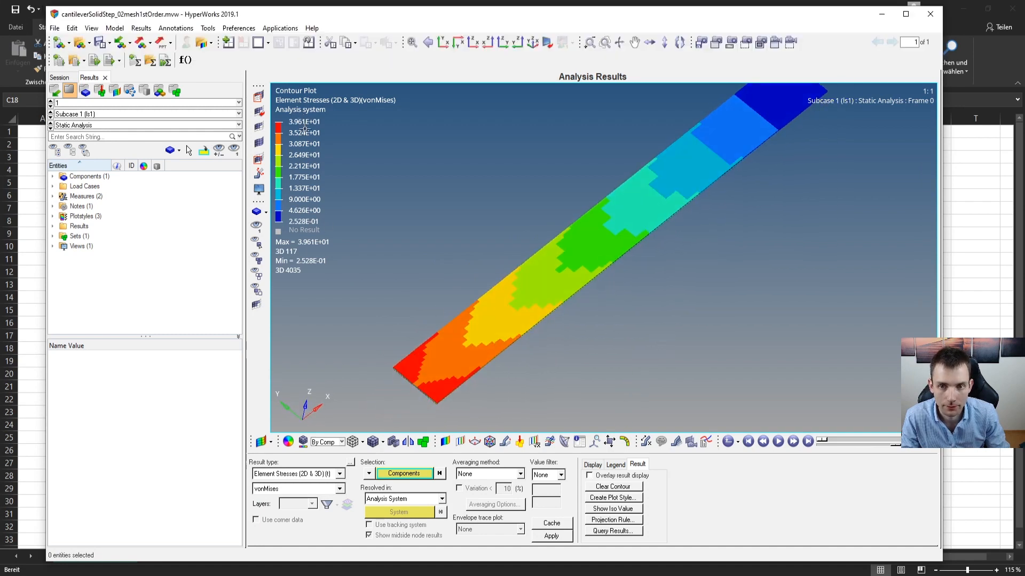
{"action": "left_click", "coordinate": [372, 442]}
Examine the von Mises stresses of the element layers through the thickness at the beam's fixed end.
{"action": "left_click_drag", "start_coordinate": [419, 412], "coordinate": [454, 358], "text": "ctrl"}
{"action": "scroll", "coordinate": [454, 358], "scroll_direction": "up", "scroll_amount": 8, "text": "ctrl"}
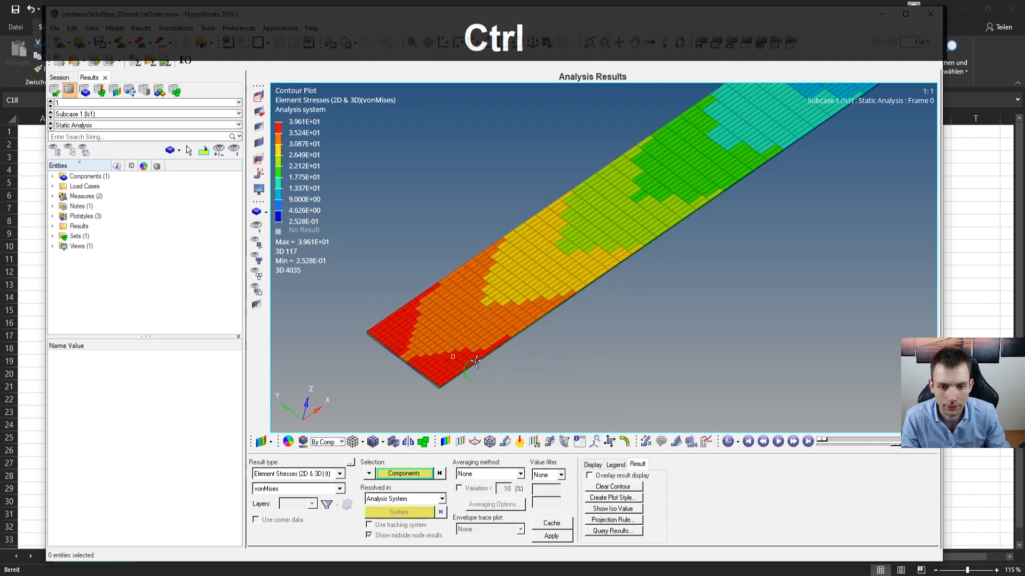
{"action": "scroll", "coordinate": [413, 384], "scroll_direction": "up", "scroll_amount": 3, "text": "ctrl"}
{"action": "left_click_drag", "start_coordinate": [496, 394], "coordinate": [379, 305], "text": "ctrl"}
{"action": "right_click_drag", "start_coordinate": [379, 304], "coordinate": [656, 337], "text": "ctrl"}
{"action": "scroll", "coordinate": [661, 332], "scroll_direction": "up", "scroll_amount": 4, "text": "ctrl"}
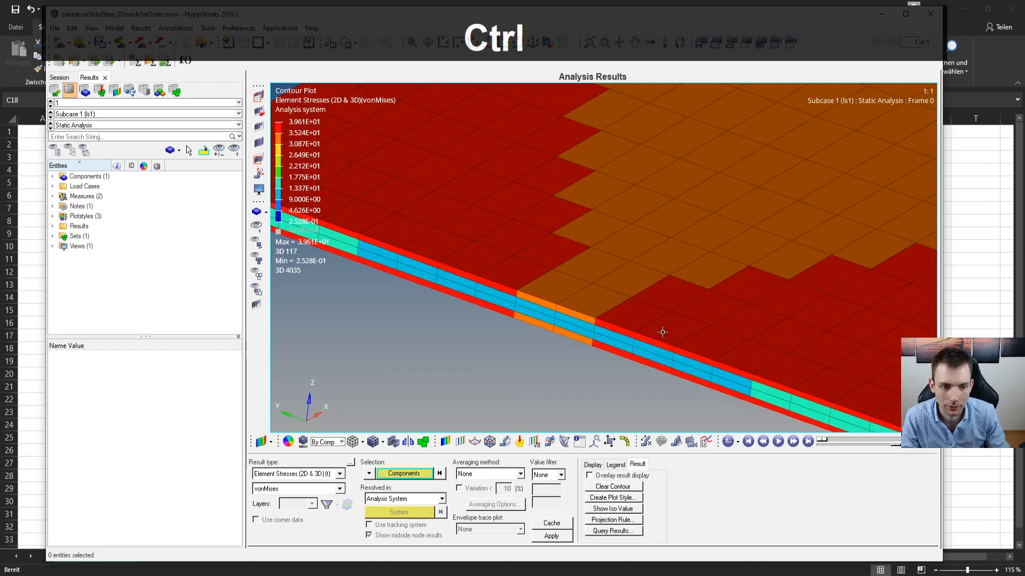
{"action": "right_click_drag", "start_coordinate": [709, 302], "coordinate": [493, 184], "text": "ctrl"}
{"action": "scroll", "coordinate": [747, 315], "scroll_direction": "up", "scroll_amount": 4, "text": "ctrl"}
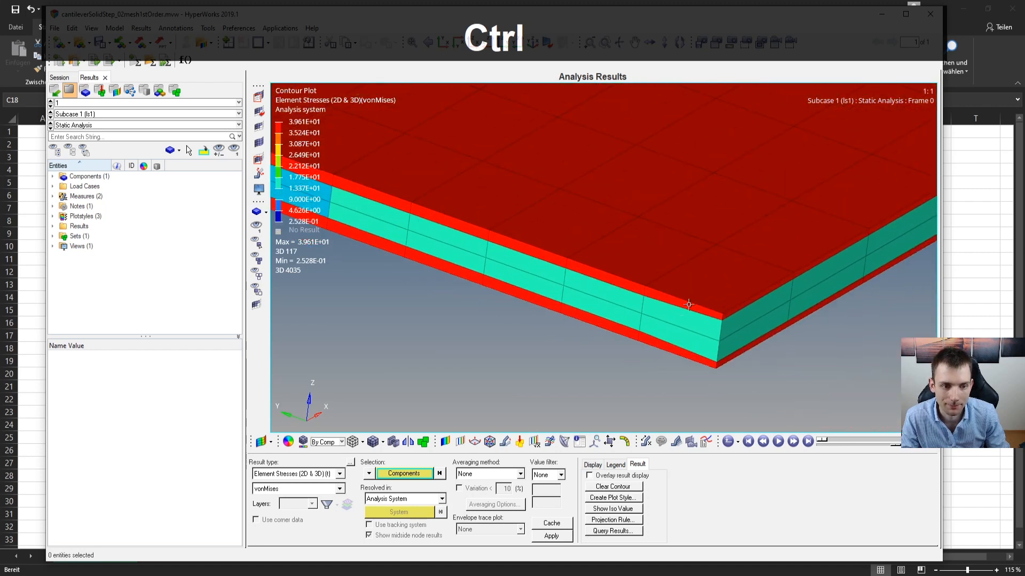
{"action": "scroll", "coordinate": [714, 310], "scroll_direction": "up", "scroll_amount": 3, "text": "ctrl"}
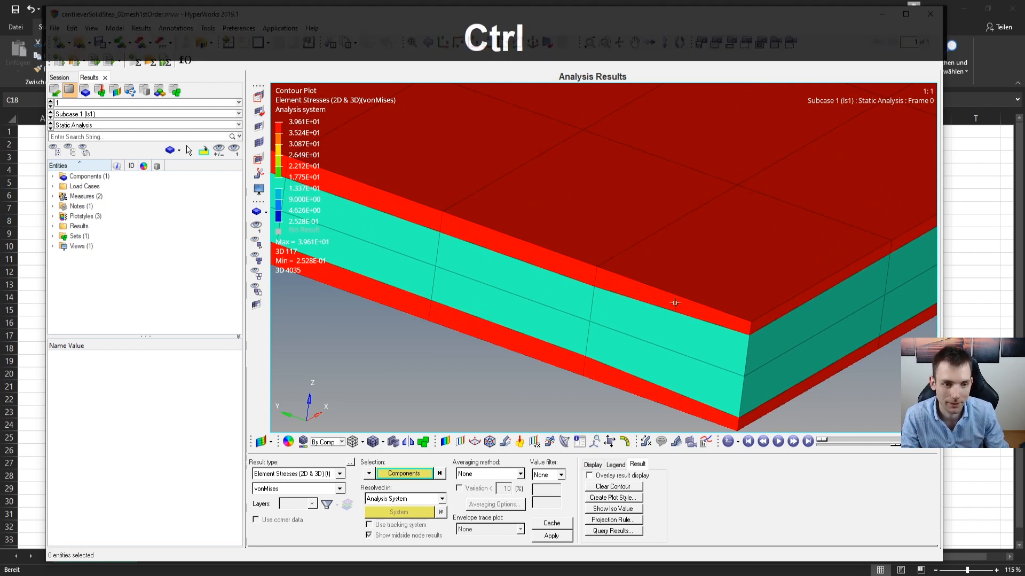
{"action": "scroll", "coordinate": [530, 190], "scroll_direction": "down", "scroll_amount": 7, "text": "ctrl"}
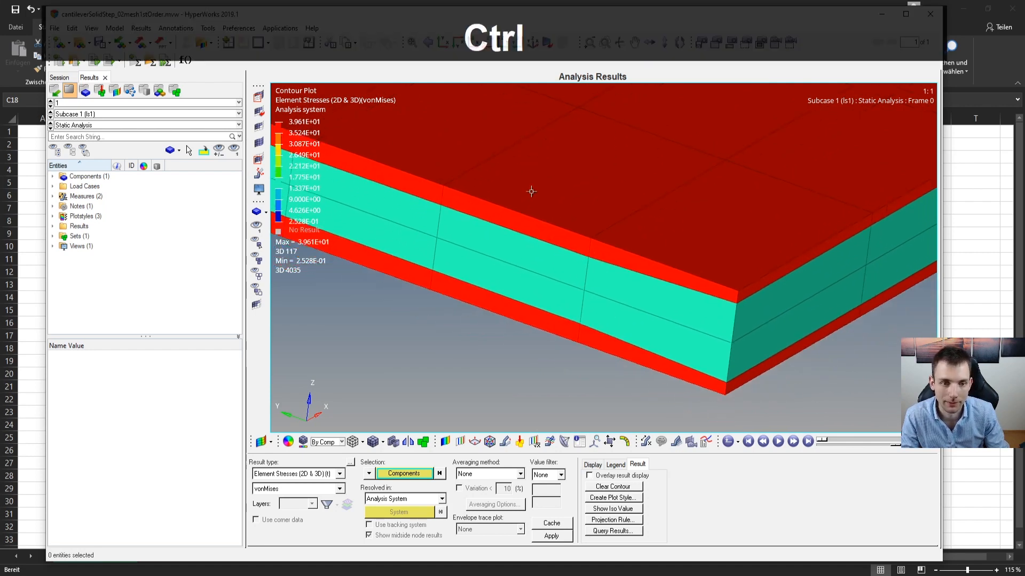
{"action": "scroll", "coordinate": [534, 172], "scroll_direction": "down", "scroll_amount": 6, "text": "ctrl"}
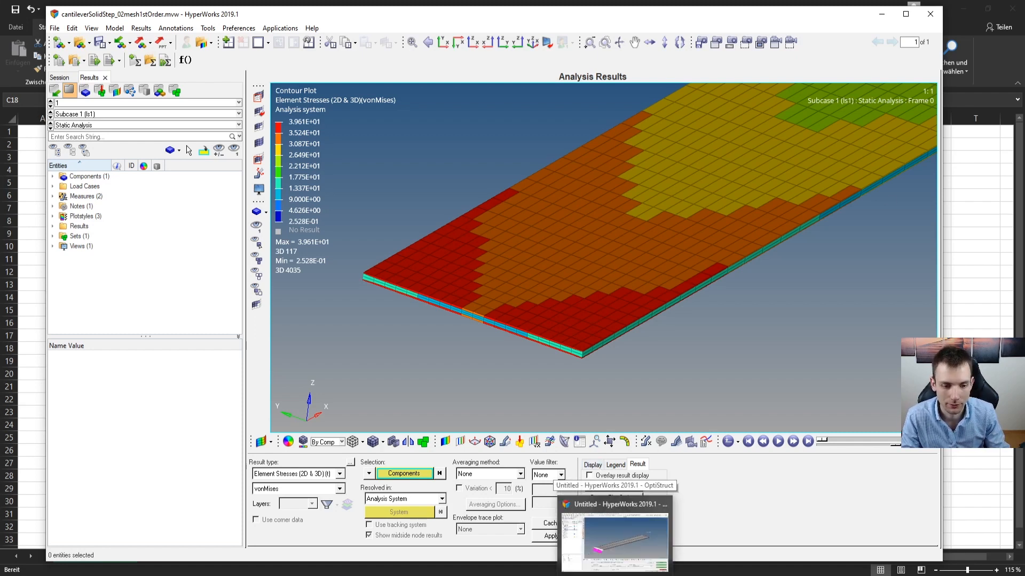
Switch back to the OptiStruct model in HyperWorks and delete all its elements.
{"action": "left_click", "coordinate": [633, 563]}
{"action": "scroll", "coordinate": [492, 354], "scroll_direction": "up", "scroll_amount": 5, "text": "ctrl"}
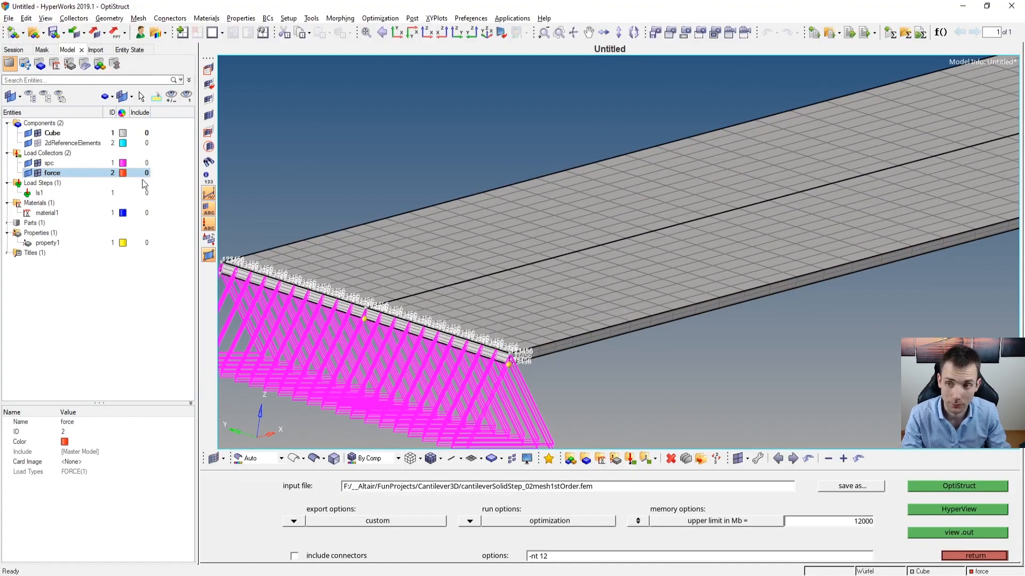
{"action": "left_click", "coordinate": [43, 143]}
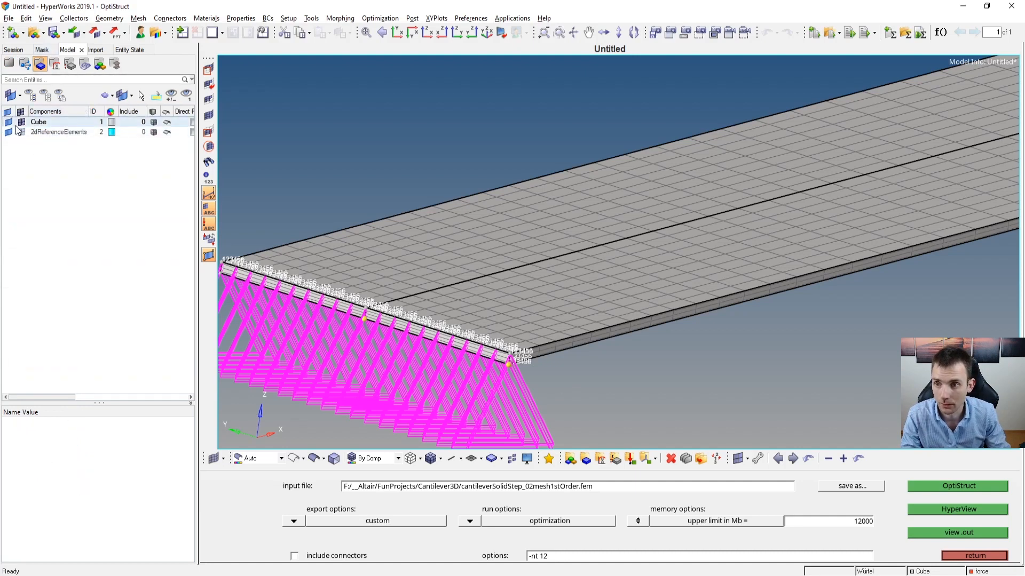
{"action": "left_click", "coordinate": [9, 64]}
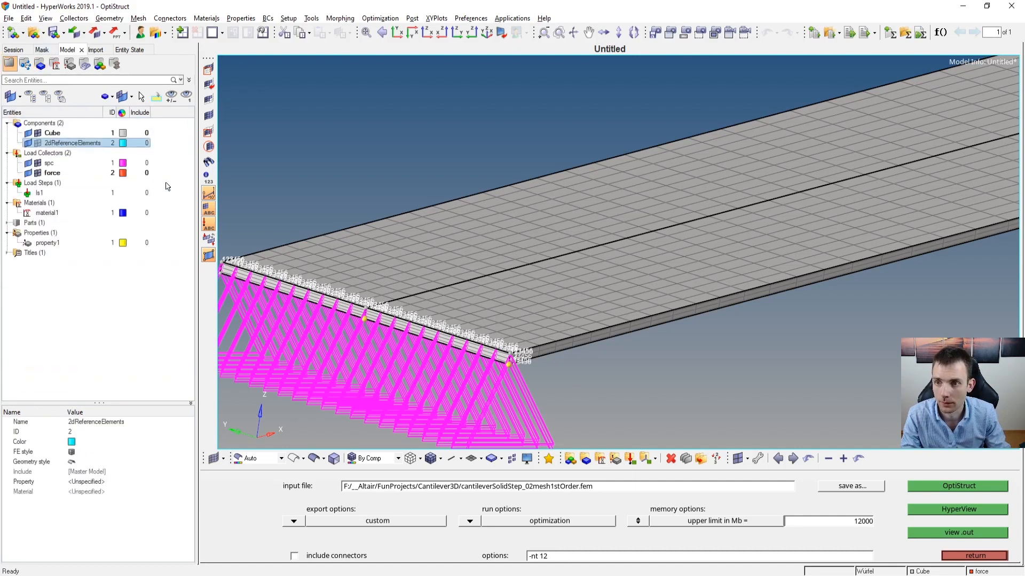
{"action": "scroll", "coordinate": [714, 368], "scroll_direction": "down", "scroll_amount": 4, "text": "ctrl"}
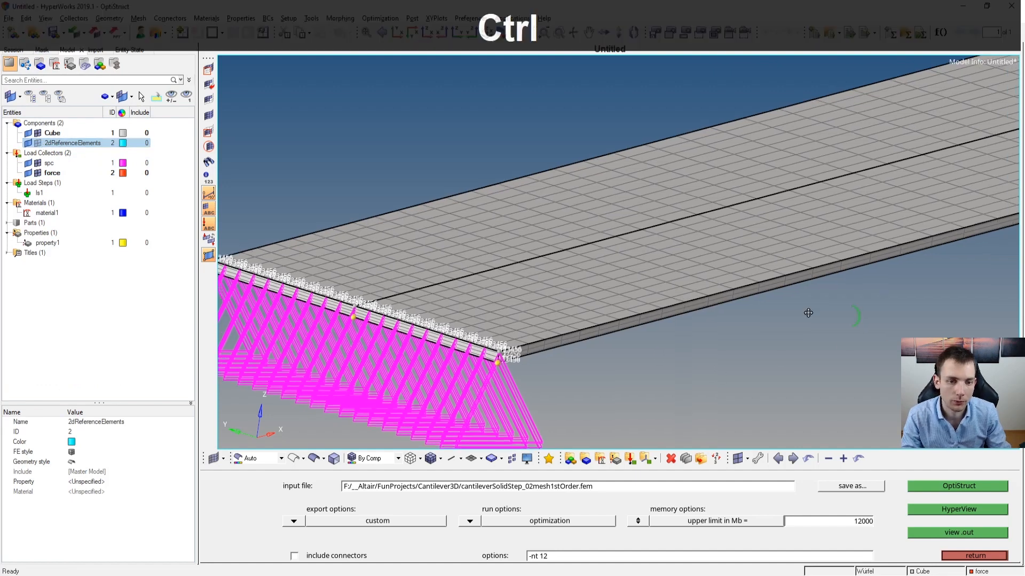
{"action": "key", "text": "F2"}
{"action": "left_click", "coordinate": [285, 491]}
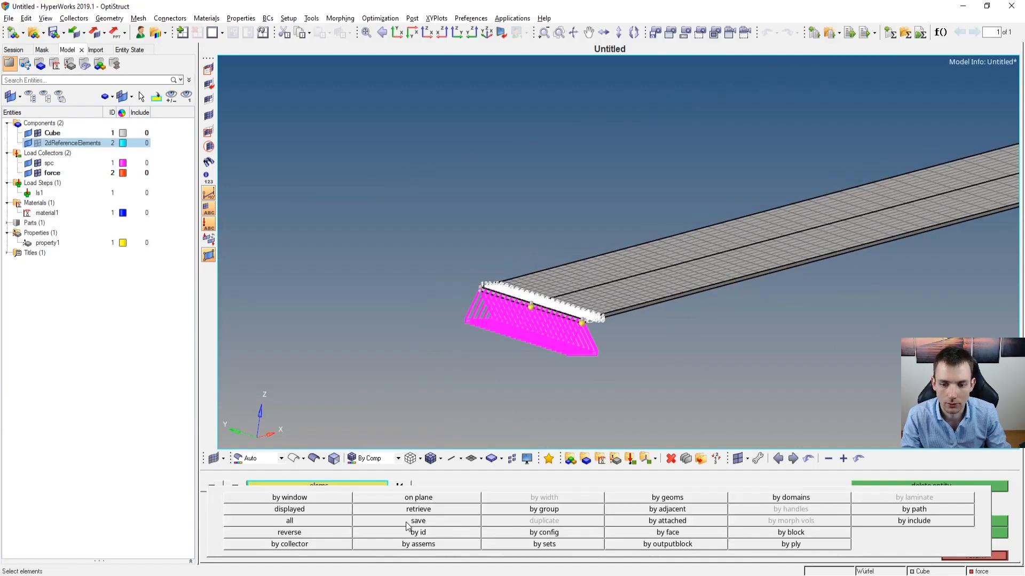
{"action": "left_click", "coordinate": [327, 526]}
{"action": "left_click", "coordinate": [931, 486]}
{"action": "left_click", "coordinate": [975, 555]}
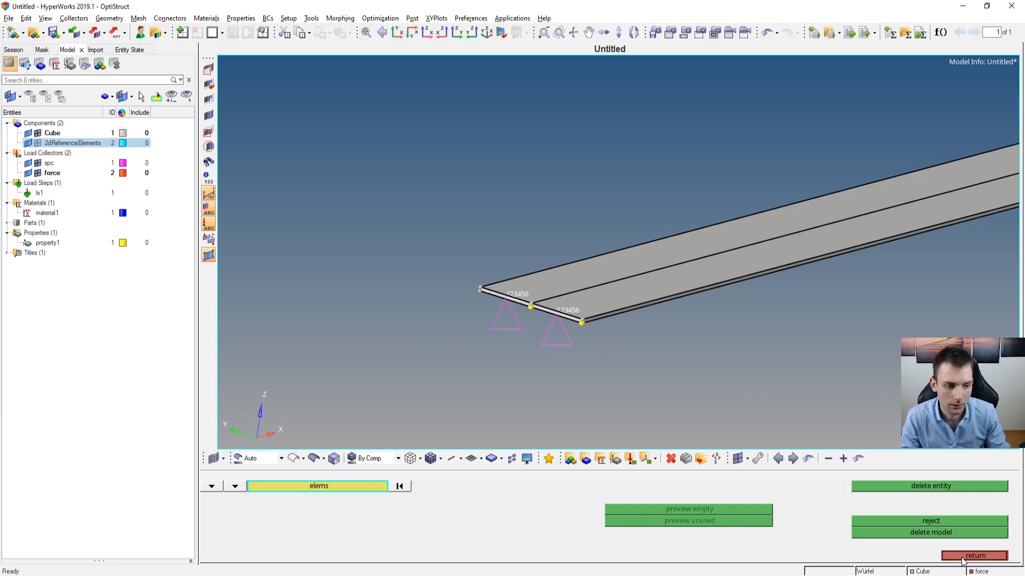
Make the 2dReferenceElements component current and assign the automesh elements to the current component.
{"action": "key", "text": "F12"}
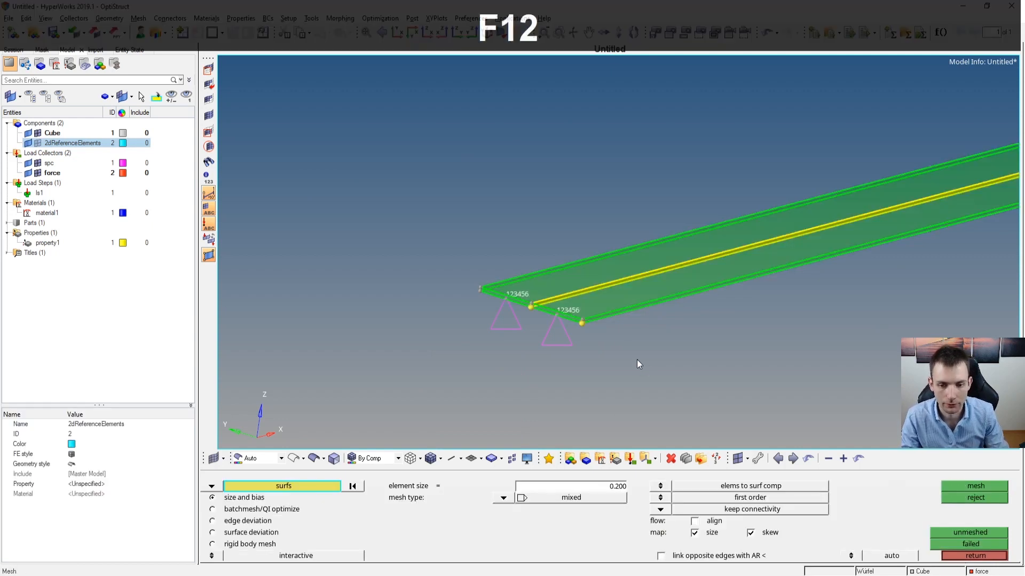
{"action": "right_click", "coordinate": [38, 146]}
{"action": "left_click", "coordinate": [80, 181]}
{"action": "key", "text": "Escape"}
{"action": "right_click", "coordinate": [92, 148]}
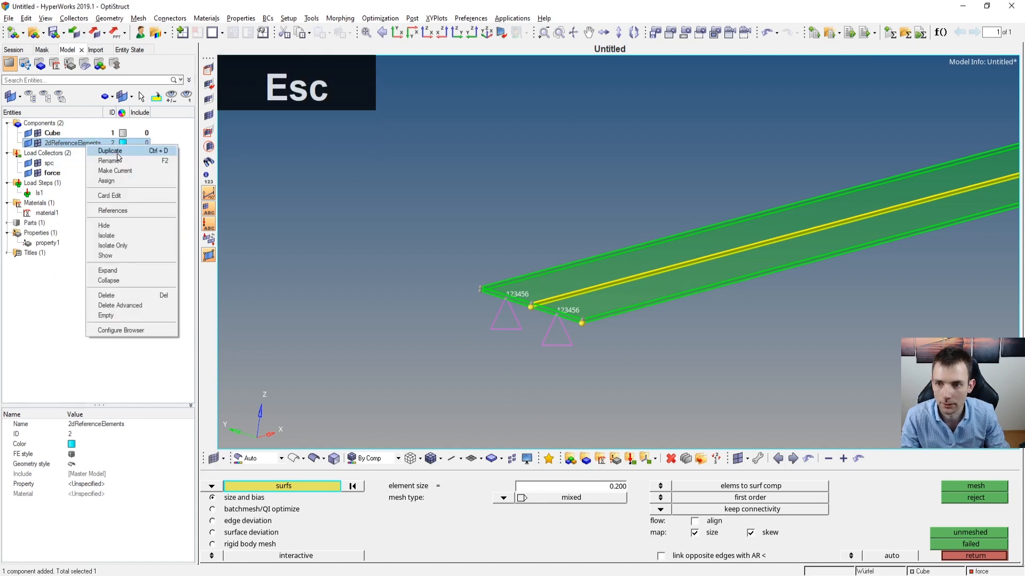
{"action": "left_click", "coordinate": [104, 170]}
{"action": "left_click", "coordinate": [668, 486]}
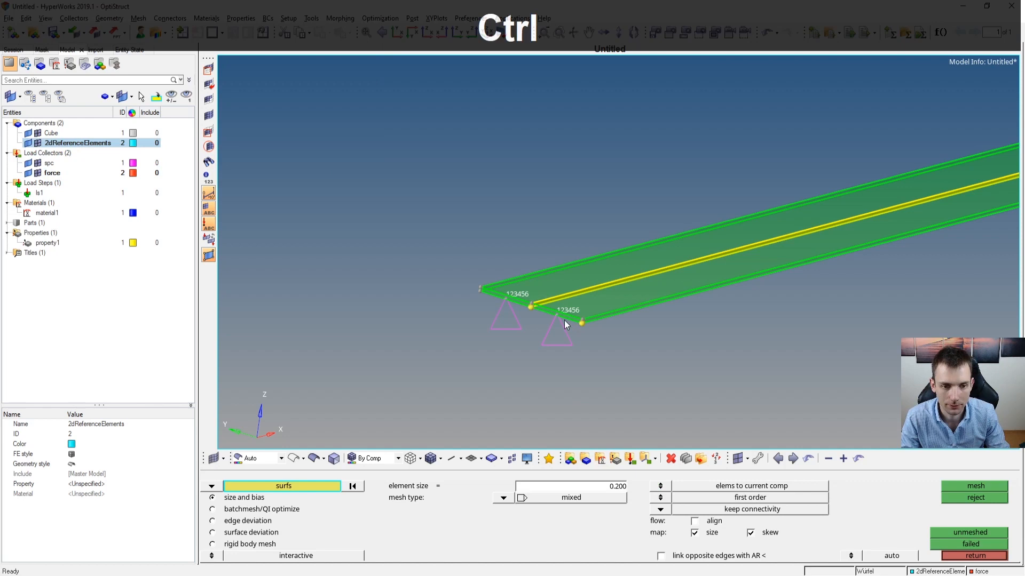
Try to set a much finer element size for the surface mesh.
{"action": "scroll", "coordinate": [546, 323], "scroll_direction": "up", "scroll_amount": 3, "text": "ctrl"}
{"action": "left_click", "coordinate": [591, 483]}
{"action": "key", "text": "BackSpace"}
{"action": "type", "text": "0.06"}
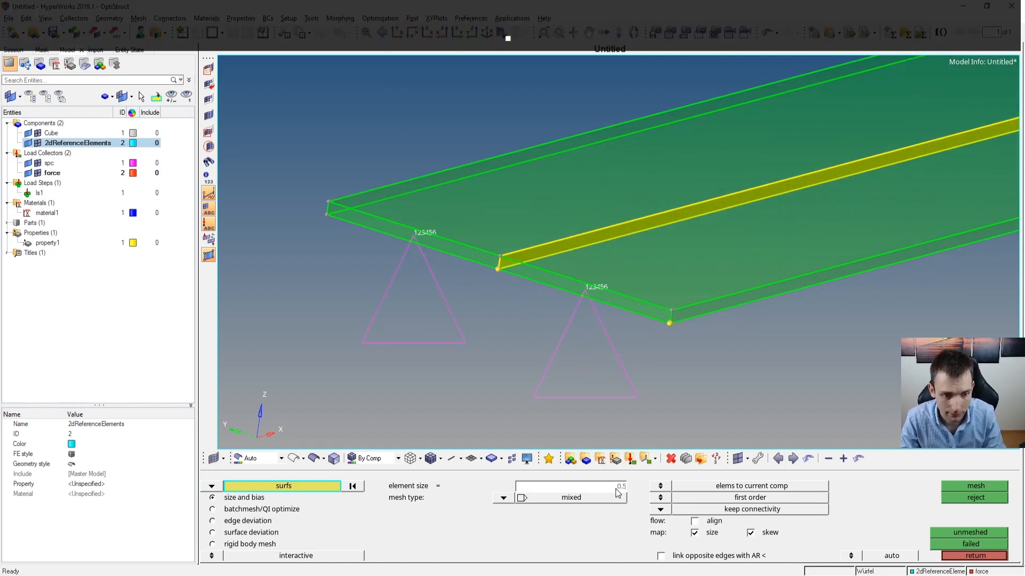
{"action": "key", "text": "Left"}
{"action": "key", "text": "KP_Enter"}
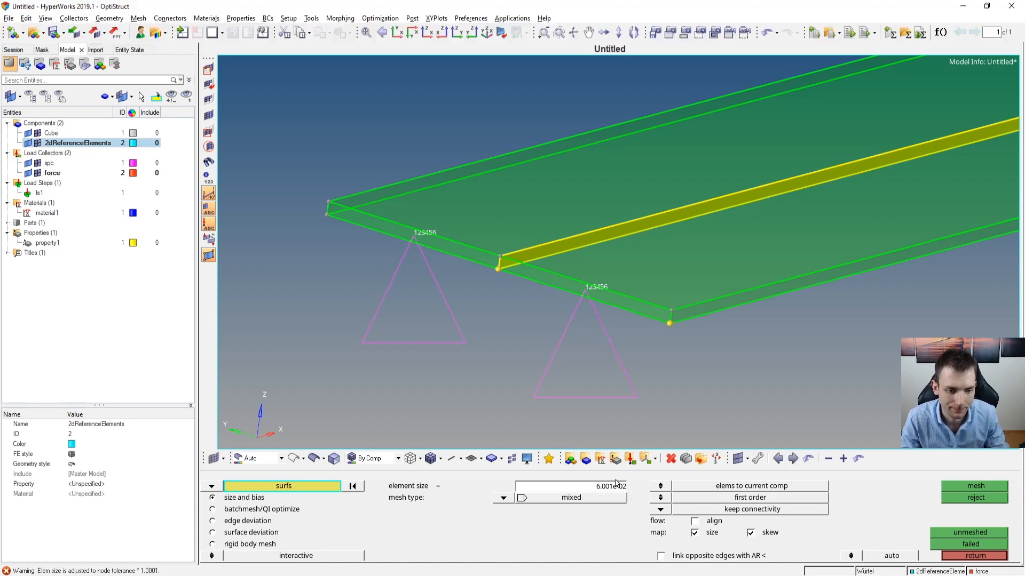
{"action": "left_click", "coordinate": [614, 490]}
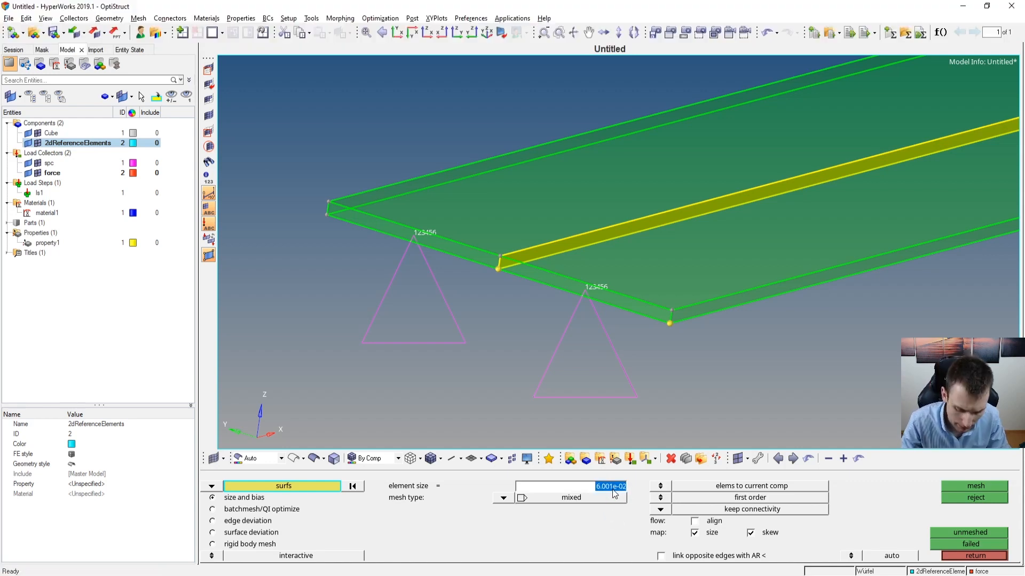
{"action": "key", "text": "KP_Enter"}
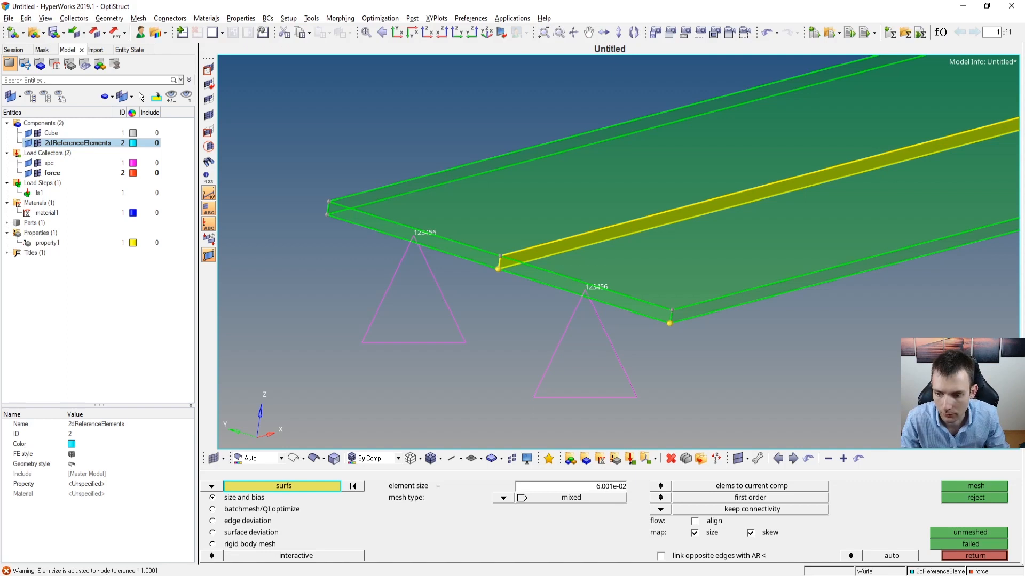
Set the element size to 0.075 and mesh the two surfaces at the beam's fixed end.
{"action": "left_click", "coordinate": [607, 488]}
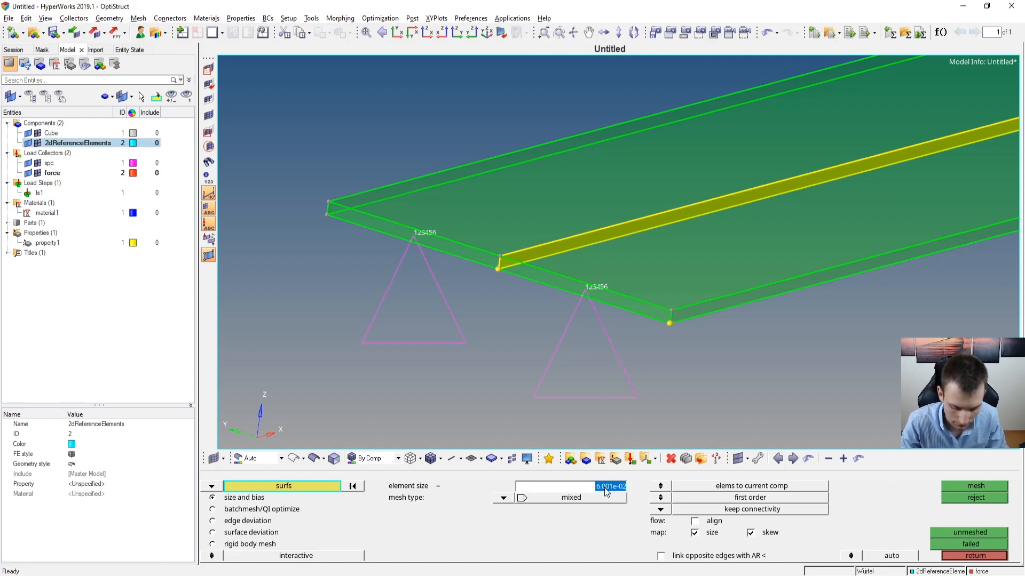
{"action": "type", "text": "0.075"}
{"action": "key", "text": "KP_Enter"}
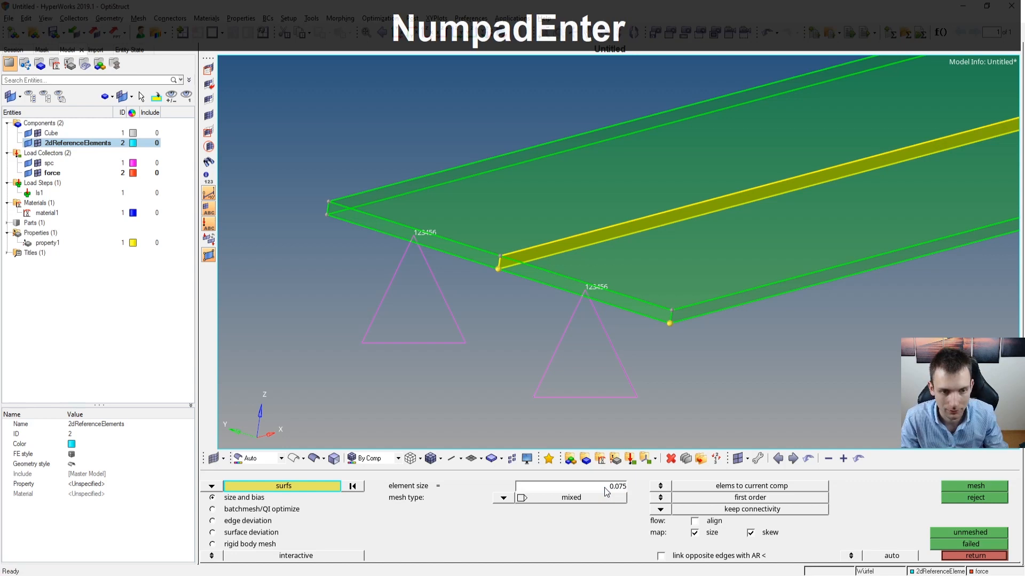
{"action": "left_click", "coordinate": [570, 284]}
{"action": "left_click", "coordinate": [480, 256]}
{"action": "left_click", "coordinate": [993, 485]}
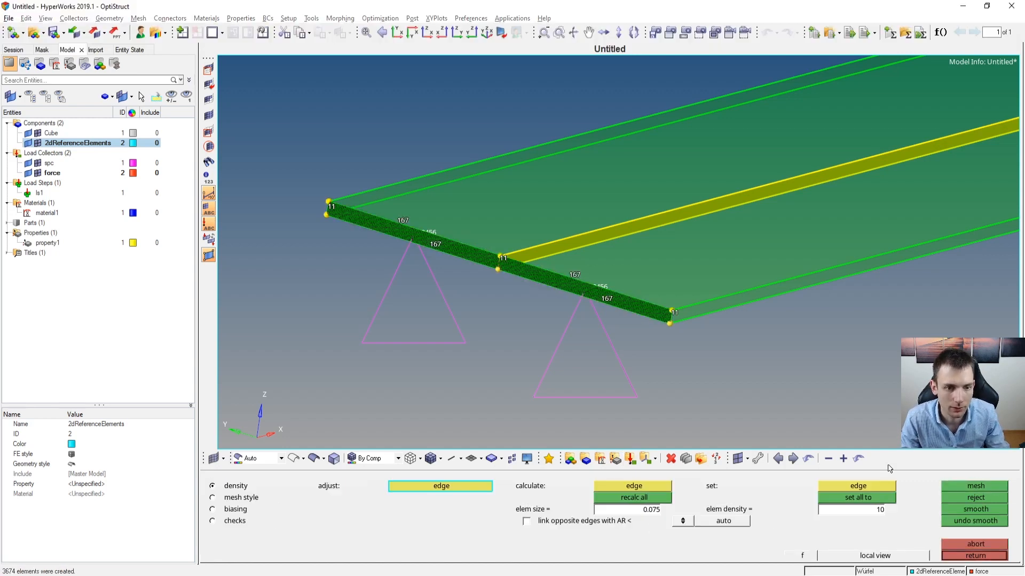
Set an element density of 25 on the four long edges of the two end surfaces.
{"action": "scroll", "coordinate": [539, 292], "scroll_direction": "up", "scroll_amount": 5, "text": "ctrl"}
{"action": "scroll", "coordinate": [572, 275], "scroll_direction": "down", "scroll_amount": 3, "text": "ctrl"}
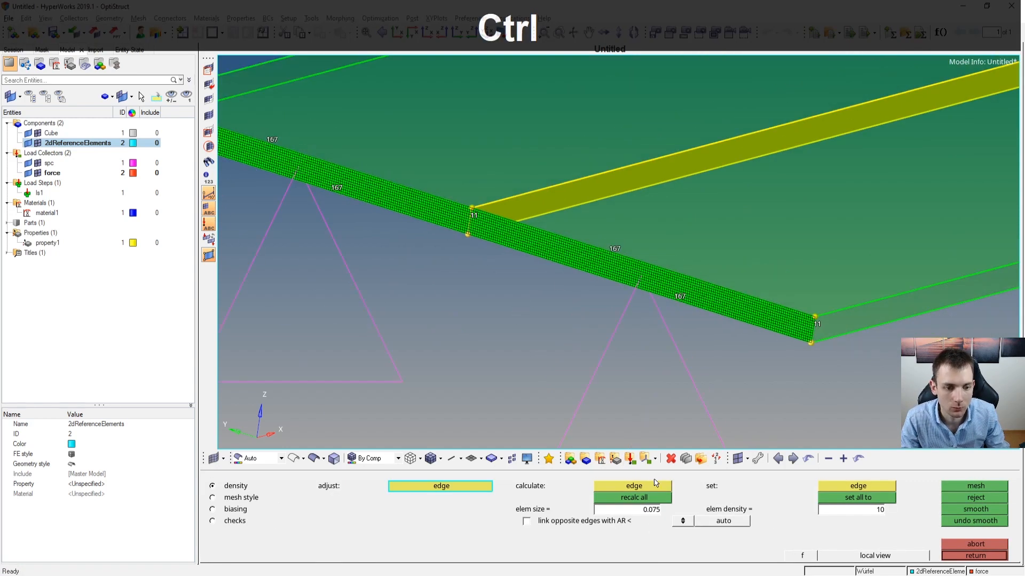
{"action": "left_click", "coordinate": [864, 511]}
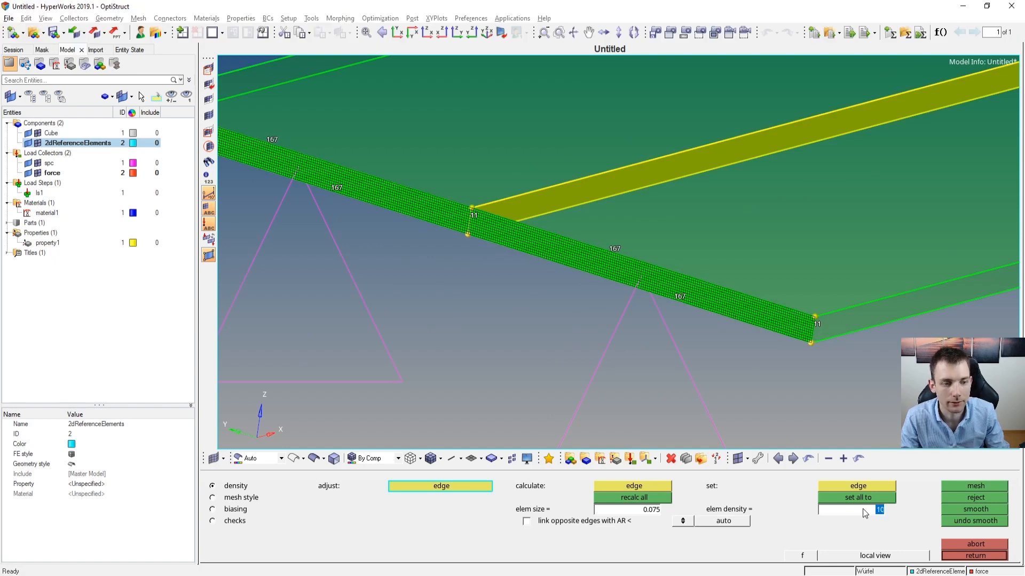
{"action": "type", "text": "25"}
{"action": "key", "text": "KP_Enter"}
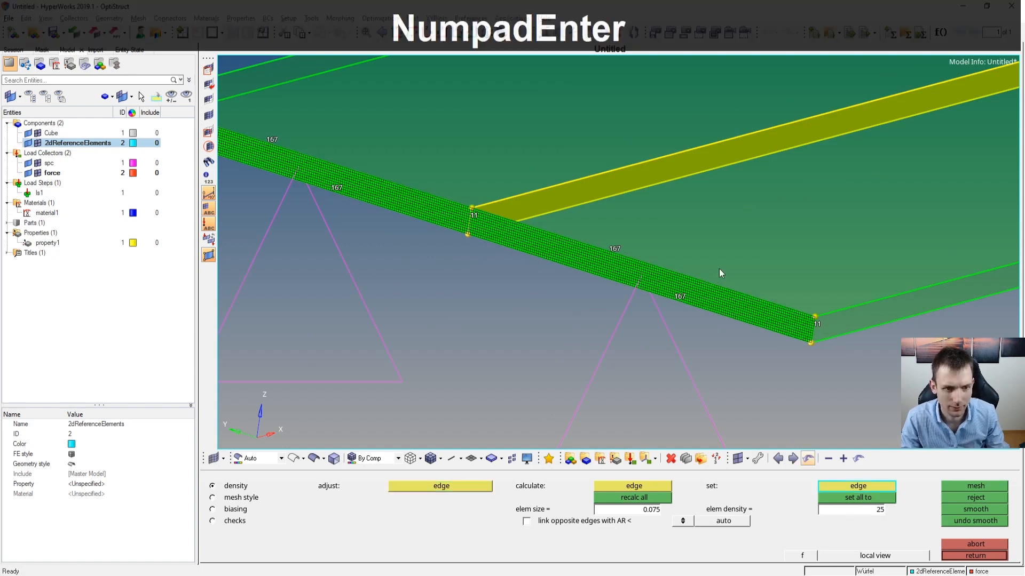
{"action": "left_click", "coordinate": [614, 251]}
{"action": "left_click", "coordinate": [673, 305]}
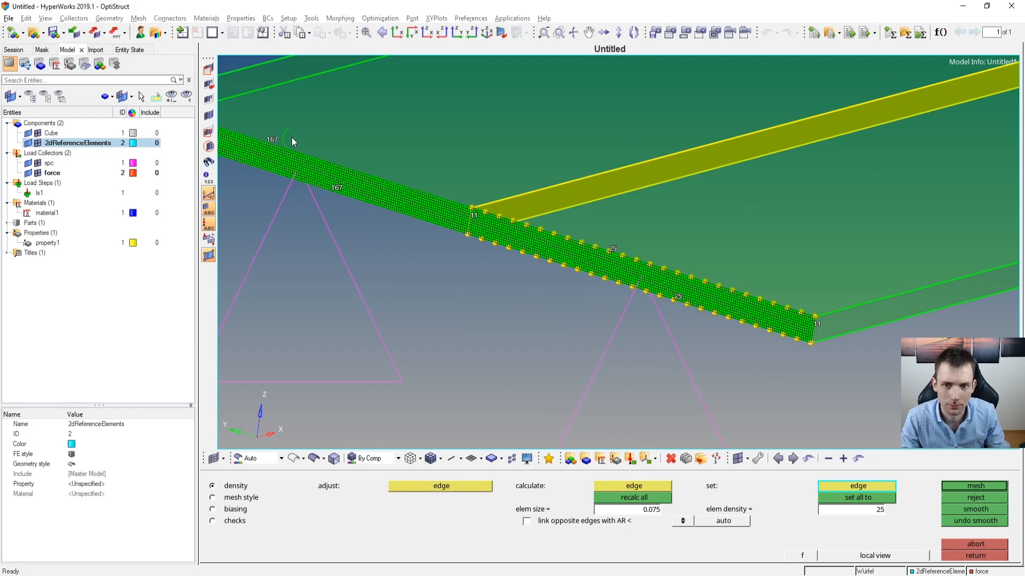
{"action": "left_click", "coordinate": [271, 140]}
{"action": "left_click", "coordinate": [335, 192]}
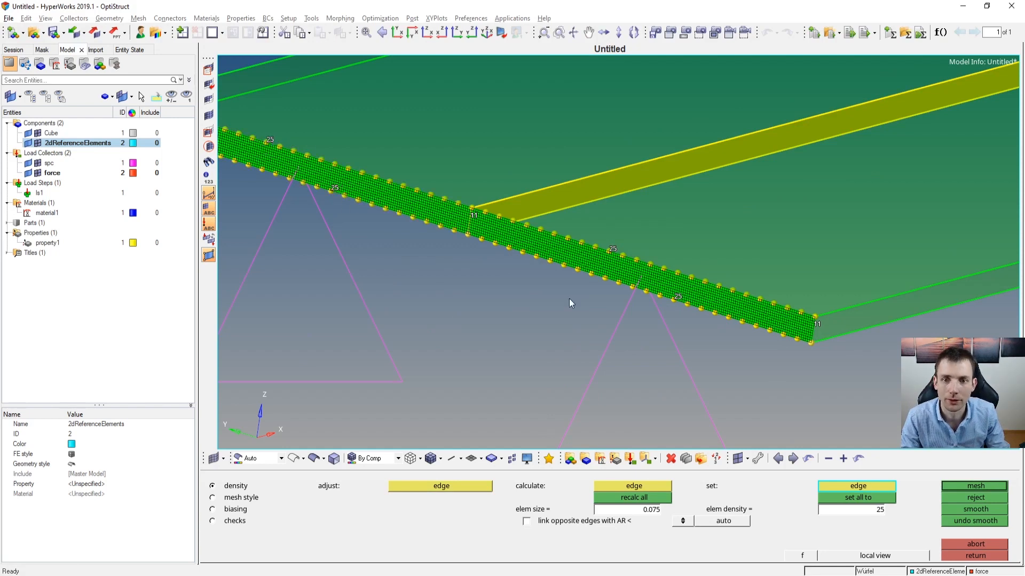
Remesh the two end surfaces with the adjusted edge densities and accept the mesh.
{"action": "left_click", "coordinate": [975, 486]}
{"action": "left_click_drag", "start_coordinate": [561, 230], "coordinate": [623, 215], "text": "ctrl"}
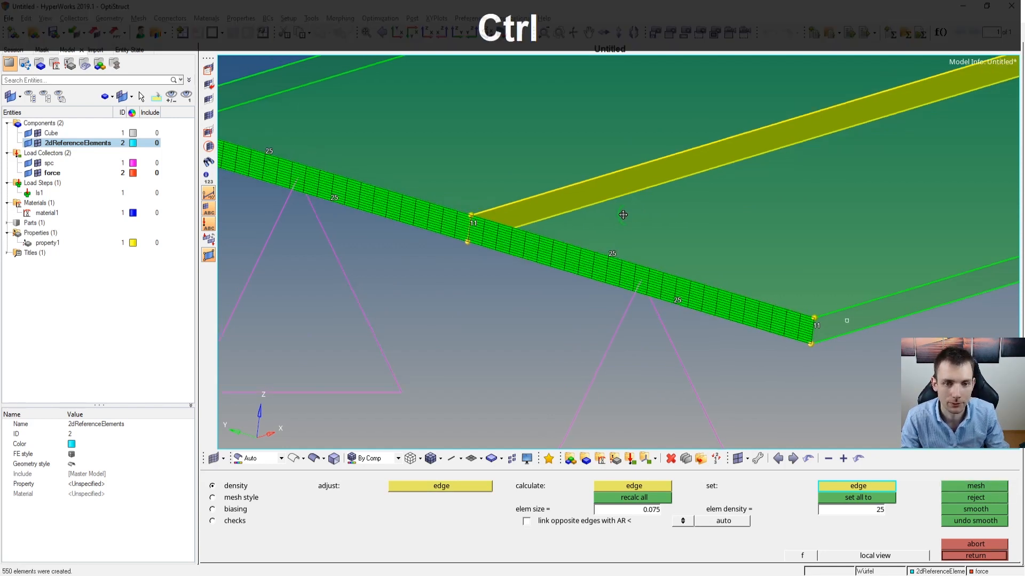
{"action": "scroll", "coordinate": [725, 247], "scroll_direction": "down", "scroll_amount": 3, "text": "ctrl"}
{"action": "left_click_drag", "start_coordinate": [792, 266], "coordinate": [797, 281], "text": "ctrl"}
{"action": "right_click_drag", "start_coordinate": [786, 219], "coordinate": [718, 300], "text": "ctrl"}
{"action": "left_click_drag", "start_coordinate": [719, 301], "coordinate": [767, 293], "text": "ctrl"}
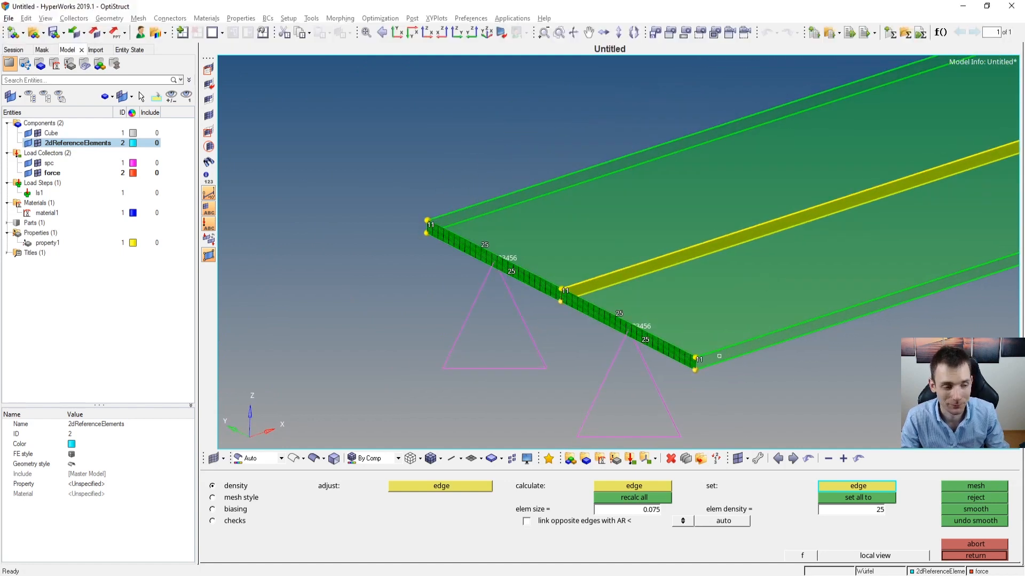
{"action": "left_click", "coordinate": [961, 557]}
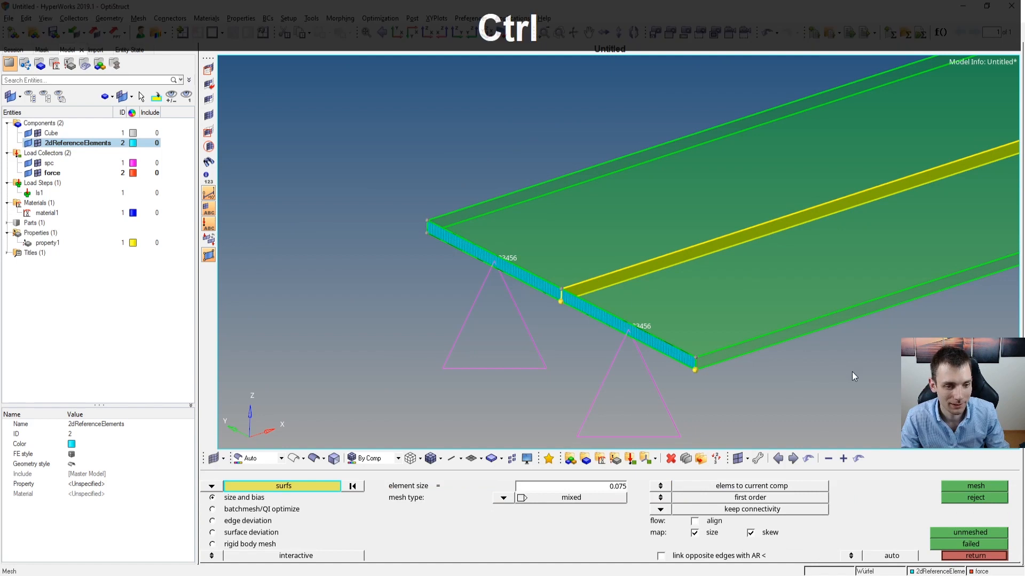
{"action": "right_click_drag", "start_coordinate": [769, 354], "coordinate": [720, 324], "text": "ctrl"}
{"action": "left_click", "coordinate": [978, 554]}
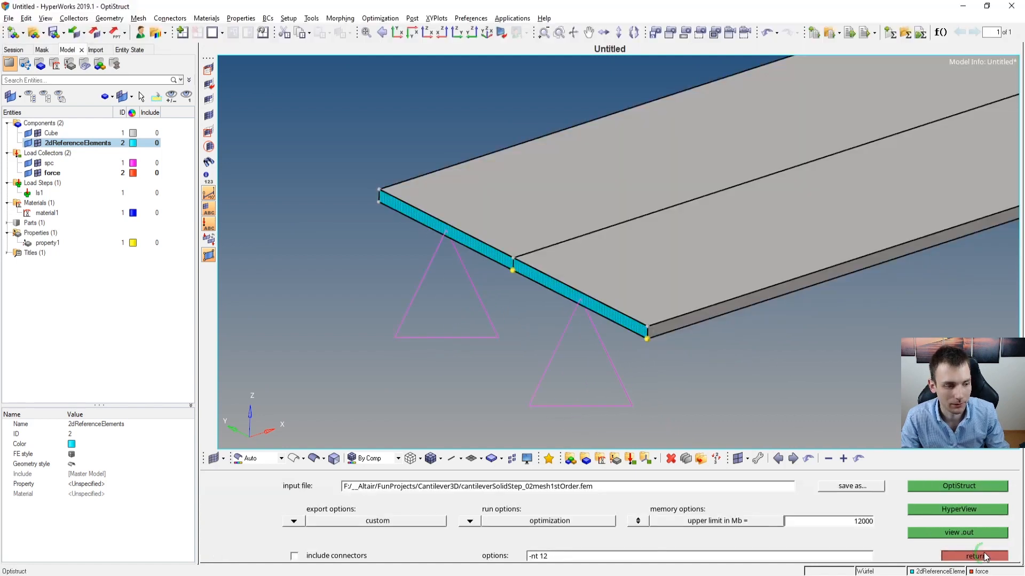
{"action": "left_click", "coordinate": [979, 557]}
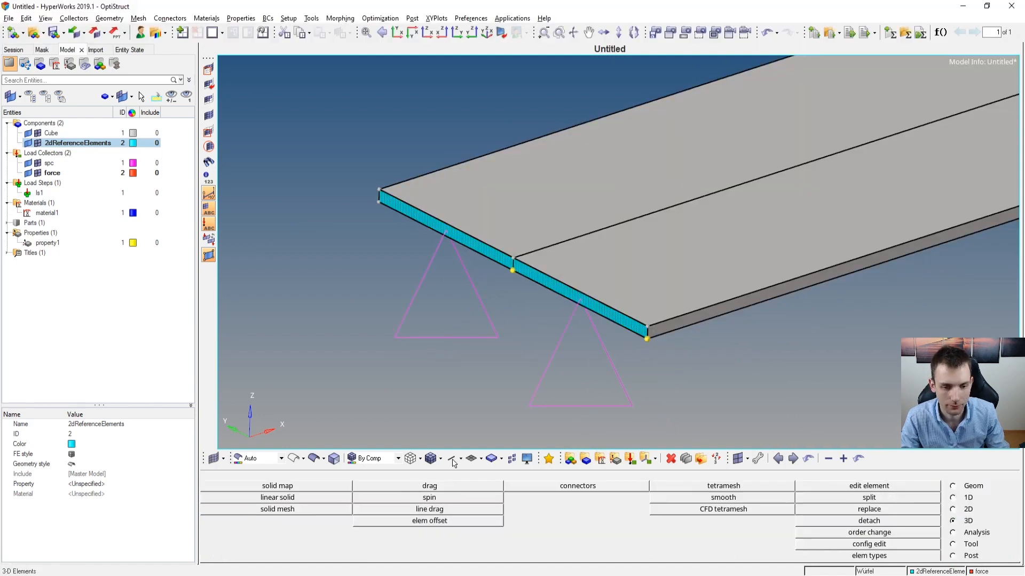
Make the Cube component current and drag the 2D end-face elements 250 along the x-axis with 50 elements on drag.
{"action": "left_click", "coordinate": [430, 486]}
{"action": "right_click", "coordinate": [58, 135]}
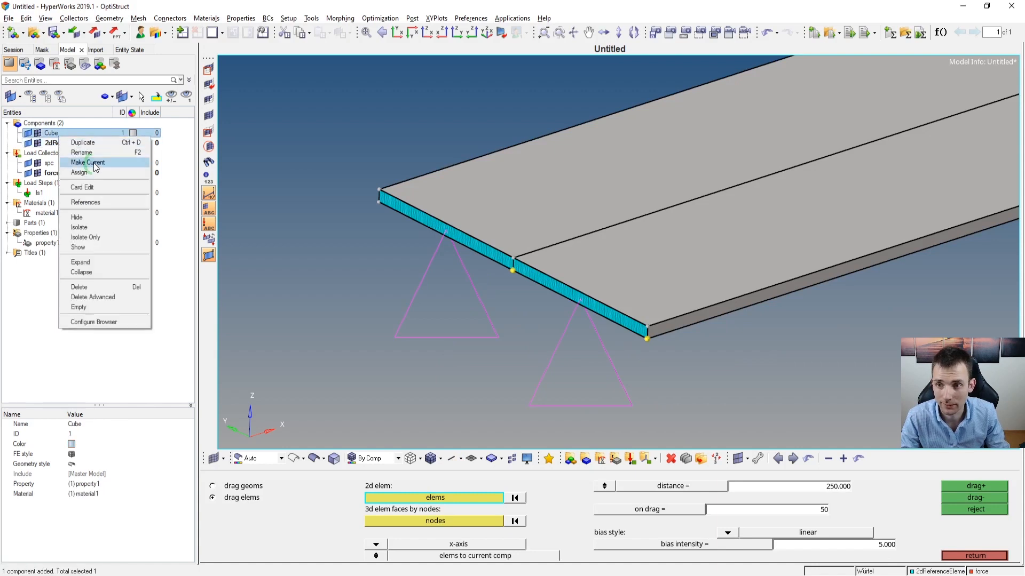
{"action": "left_click", "coordinate": [88, 162]}
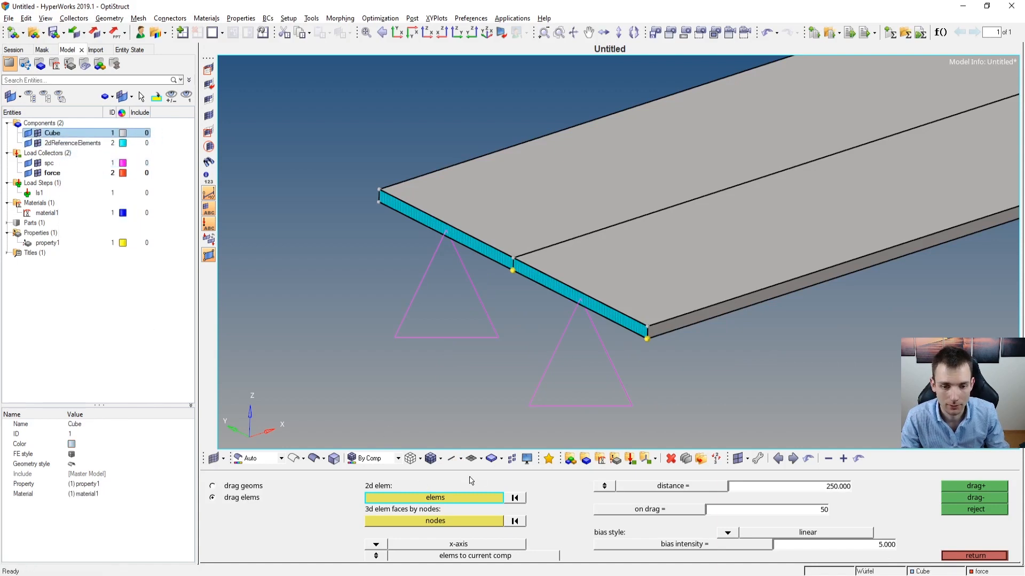
{"action": "left_click", "coordinate": [454, 496]}
{"action": "left_click", "coordinate": [339, 521]}
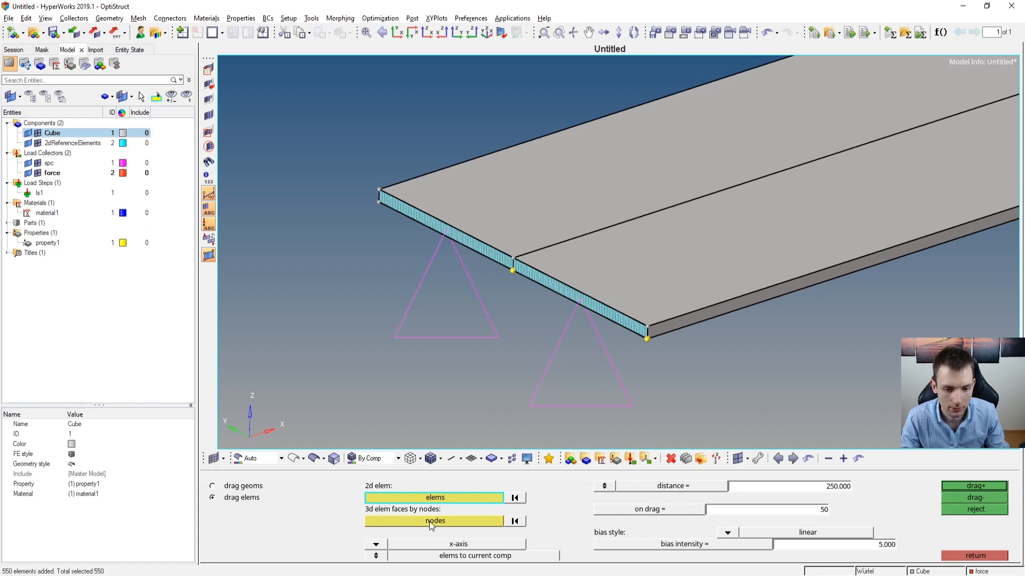
{"action": "left_click", "coordinate": [975, 484]}
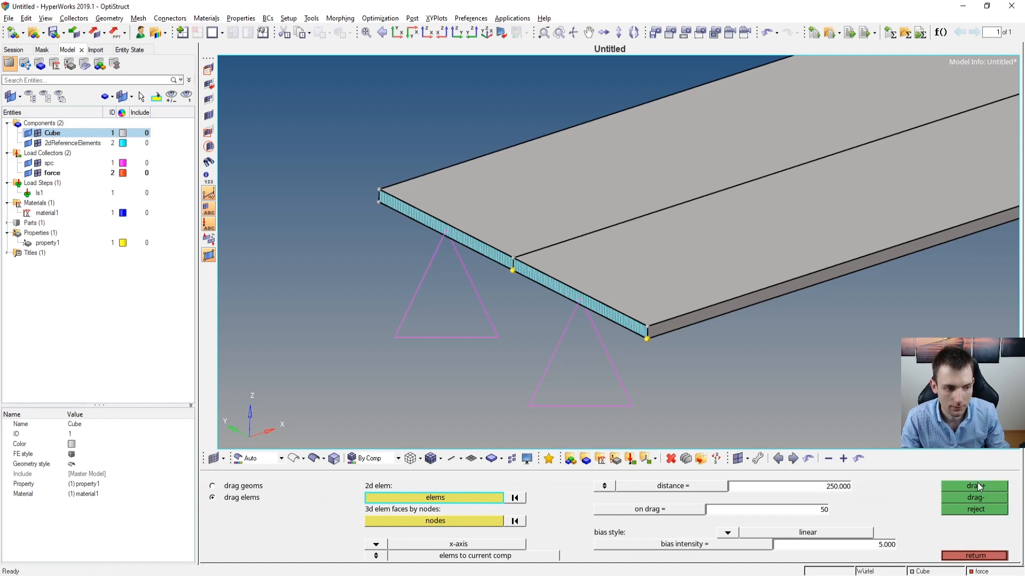
{"action": "right_click_drag", "start_coordinate": [787, 275], "coordinate": [564, 302], "text": "ctrl"}
{"action": "scroll", "coordinate": [563, 303], "scroll_direction": "down", "scroll_amount": 3, "text": "ctrl"}
{"action": "scroll", "coordinate": [616, 295], "scroll_direction": "down", "scroll_amount": 3, "text": "ctrl"}
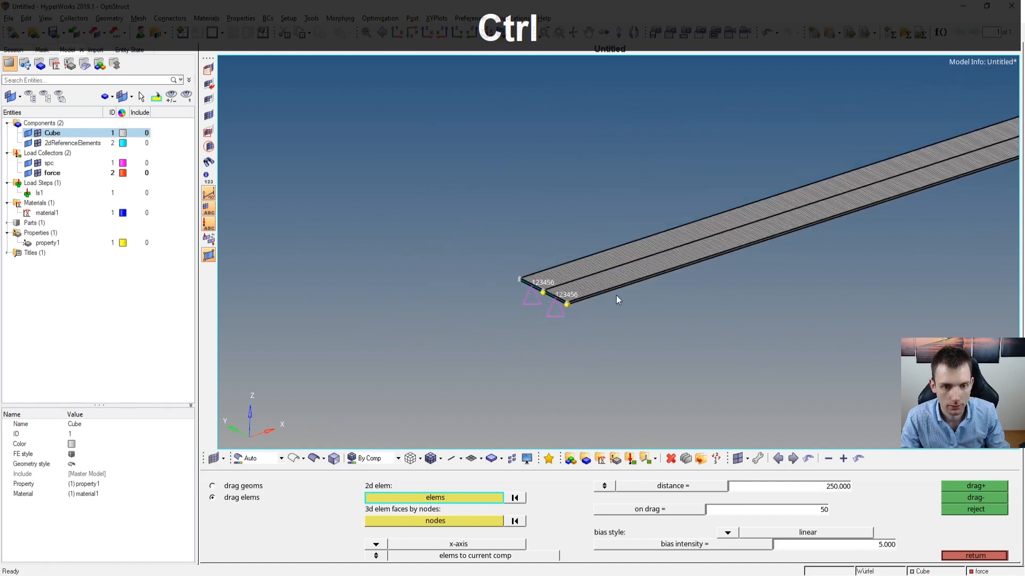
Hide the 2dReferenceElements mesh and select all displayed elements to check the size of the solid mesh.
{"action": "left_click", "coordinate": [34, 143]}
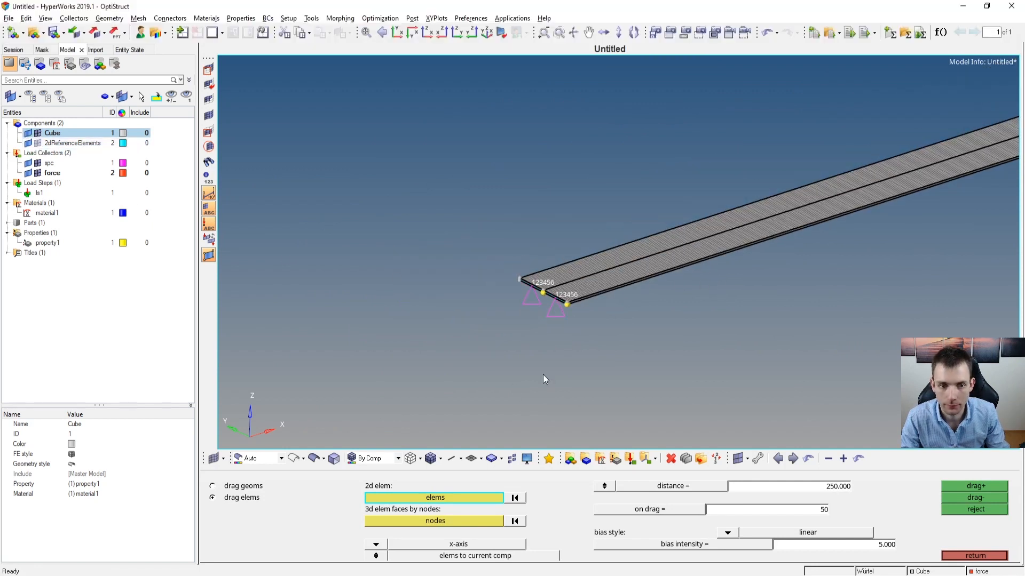
{"action": "key", "text": "F2"}
{"action": "left_click", "coordinate": [287, 491]}
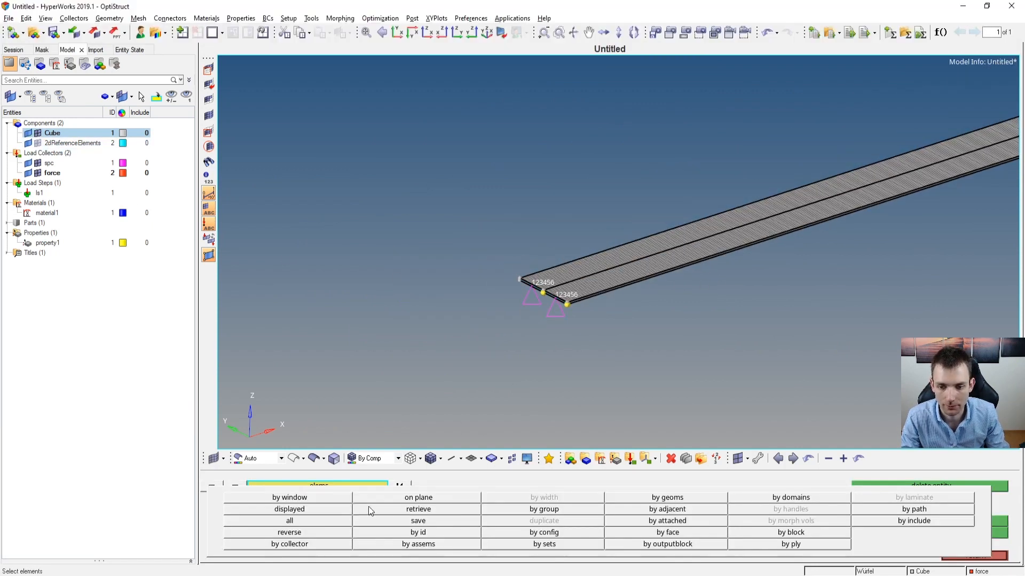
{"action": "left_click", "coordinate": [322, 510]}
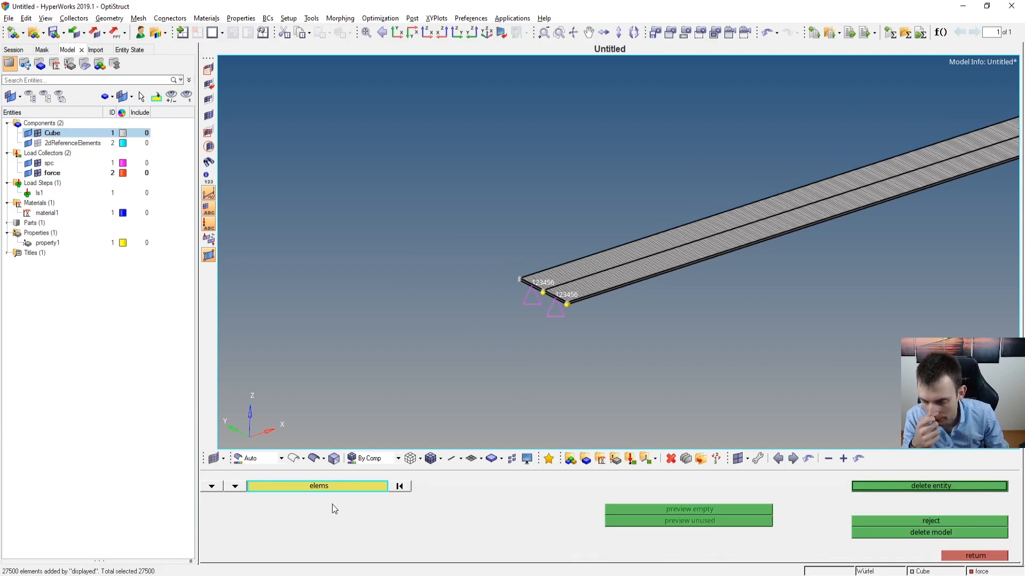
Examine the solid mesh around the middle of the beam's free end, leaving the elements undeleted.
{"action": "right_click_drag", "start_coordinate": [915, 187], "coordinate": [684, 283], "text": "ctrl"}
{"action": "left_click_drag", "start_coordinate": [859, 272], "coordinate": [763, 288], "text": "ctrl"}
{"action": "right_click_drag", "start_coordinate": [916, 216], "coordinate": [765, 264], "text": "ctrl"}
{"action": "scroll", "coordinate": [764, 264], "scroll_direction": "up", "scroll_amount": 5, "text": "ctrl"}
{"action": "scroll", "coordinate": [669, 239], "scroll_direction": "down", "scroll_amount": 3, "text": "ctrl"}
{"action": "right_click_drag", "start_coordinate": [551, 284], "coordinate": [616, 279], "text": "ctrl"}
{"action": "scroll", "coordinate": [616, 280], "scroll_direction": "up", "scroll_amount": 10, "text": "ctrl"}
{"action": "scroll", "coordinate": [638, 249], "scroll_direction": "down", "scroll_amount": 6, "text": "ctrl"}
{"action": "scroll", "coordinate": [638, 245], "scroll_direction": "up", "scroll_amount": 4, "text": "ctrl"}
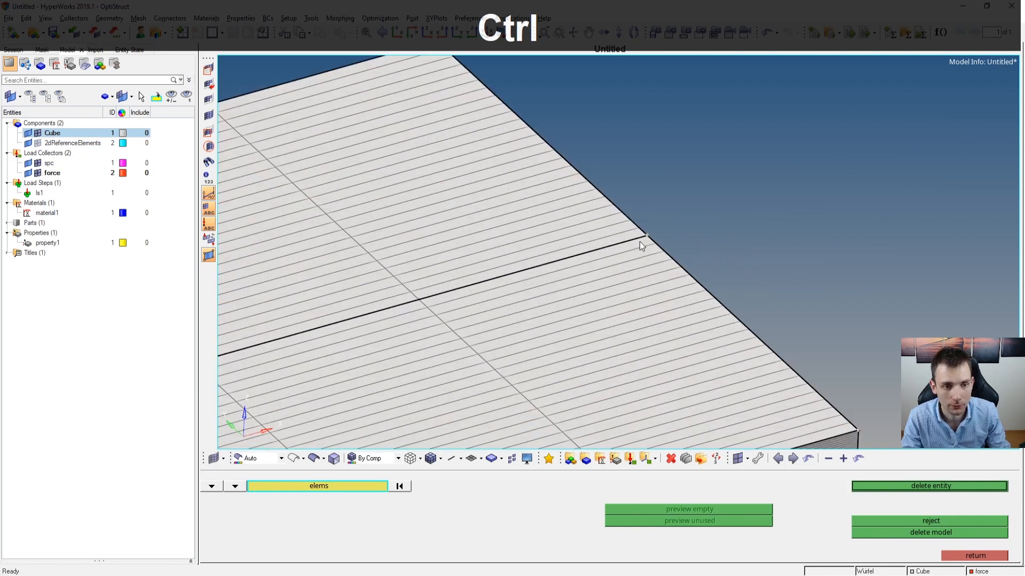
{"action": "scroll", "coordinate": [651, 229], "scroll_direction": "up", "scroll_amount": 2, "text": "ctrl"}
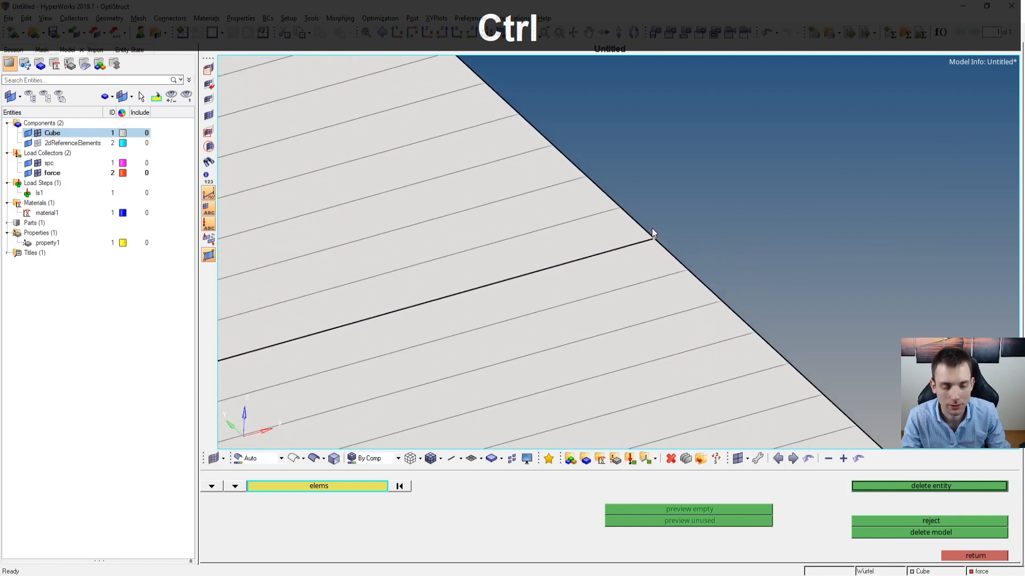
{"action": "left_click", "coordinate": [965, 556]}
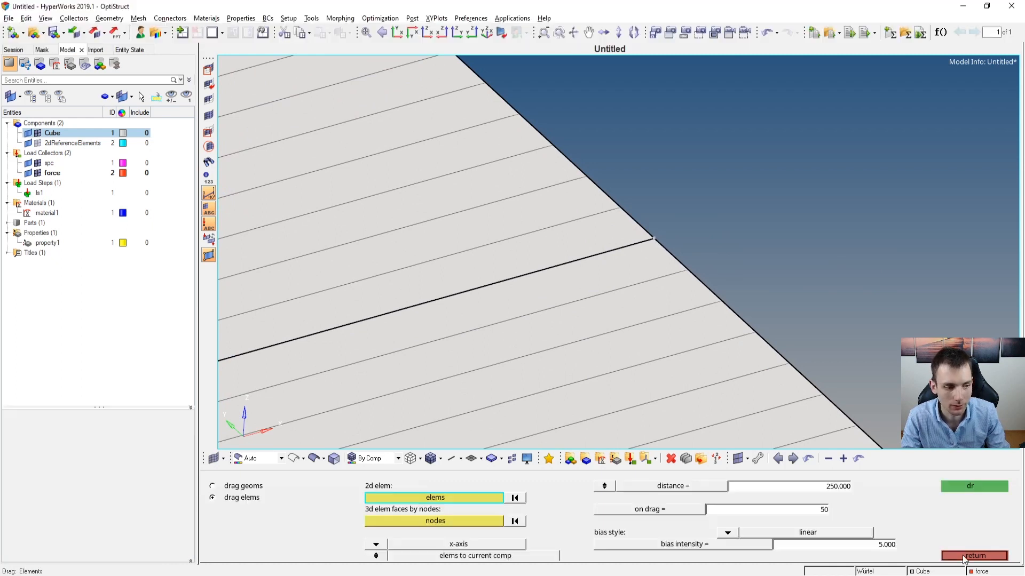
{"action": "left_click", "coordinate": [964, 556]}
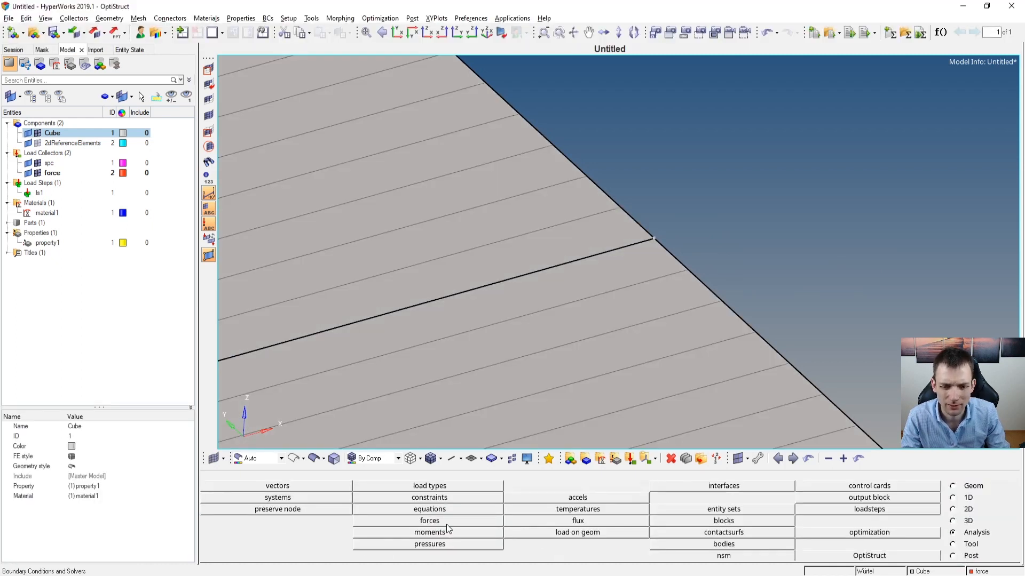
Create a force of magnitude -0.5 along the z-axis on the node at the middle of the free end's upper edge.
{"action": "left_click", "coordinate": [447, 522]}
{"action": "left_click", "coordinate": [268, 486]}
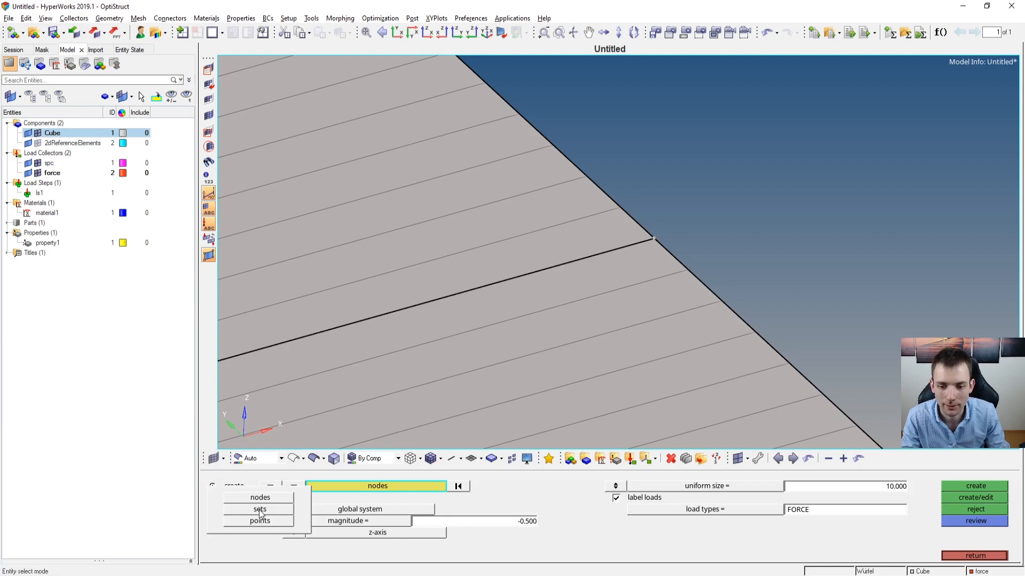
{"action": "left_click", "coordinate": [260, 522]}
{"action": "left_click", "coordinate": [659, 241]}
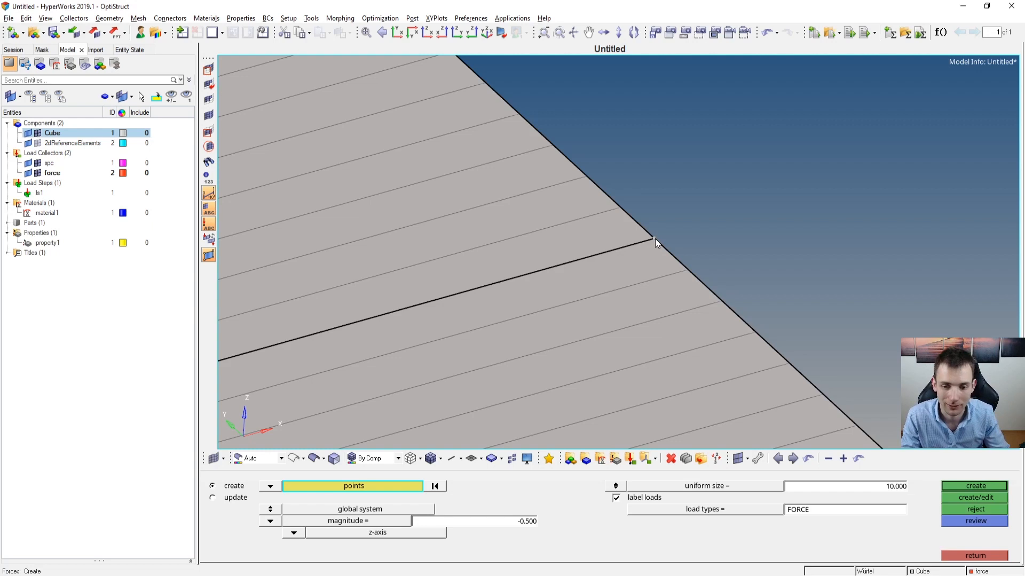
{"action": "left_click", "coordinate": [271, 486]}
{"action": "left_click", "coordinate": [260, 498]}
{"action": "left_click", "coordinate": [975, 487]}
{"action": "scroll", "coordinate": [662, 229], "scroll_direction": "up", "scroll_amount": 2, "text": "ctrl"}
{"action": "scroll", "coordinate": [662, 228], "scroll_direction": "up", "scroll_amount": 4, "text": "ctrl"}
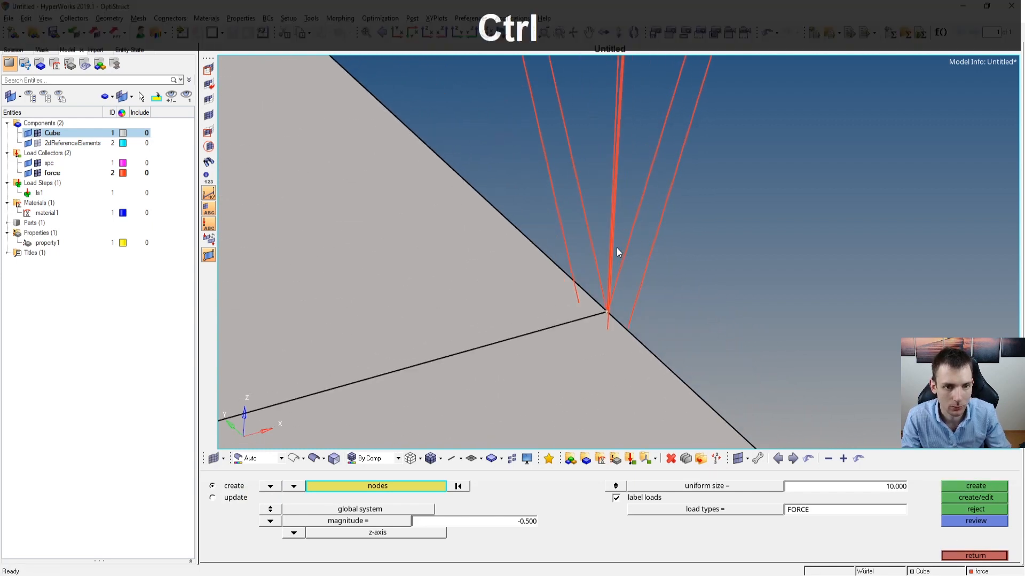
Reject the created force and recreate it with magnitude -0.5 along the z-axis on the free end's middle upper-edge node.
{"action": "left_click", "coordinate": [970, 496]}
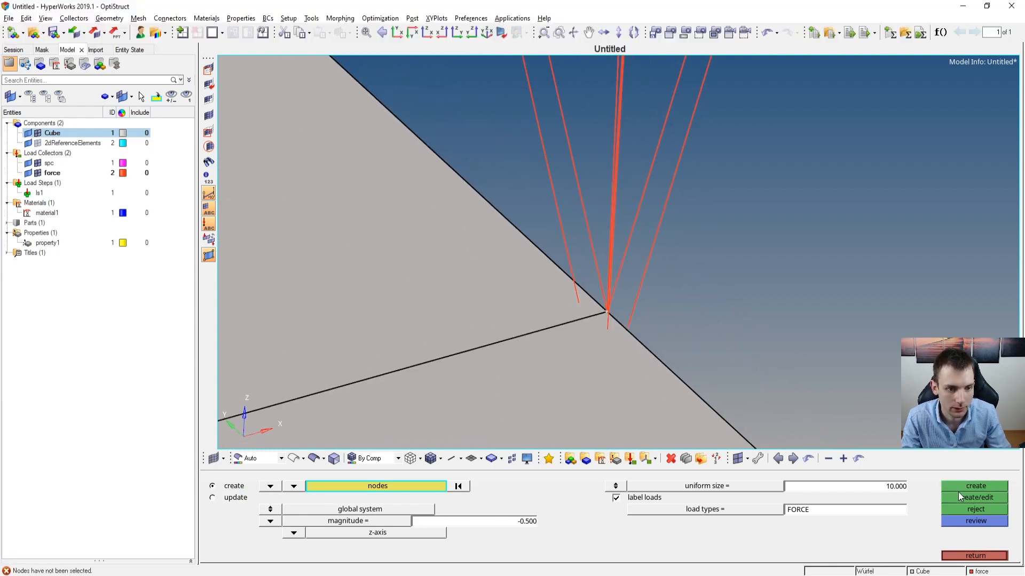
{"action": "left_click", "coordinate": [973, 505]}
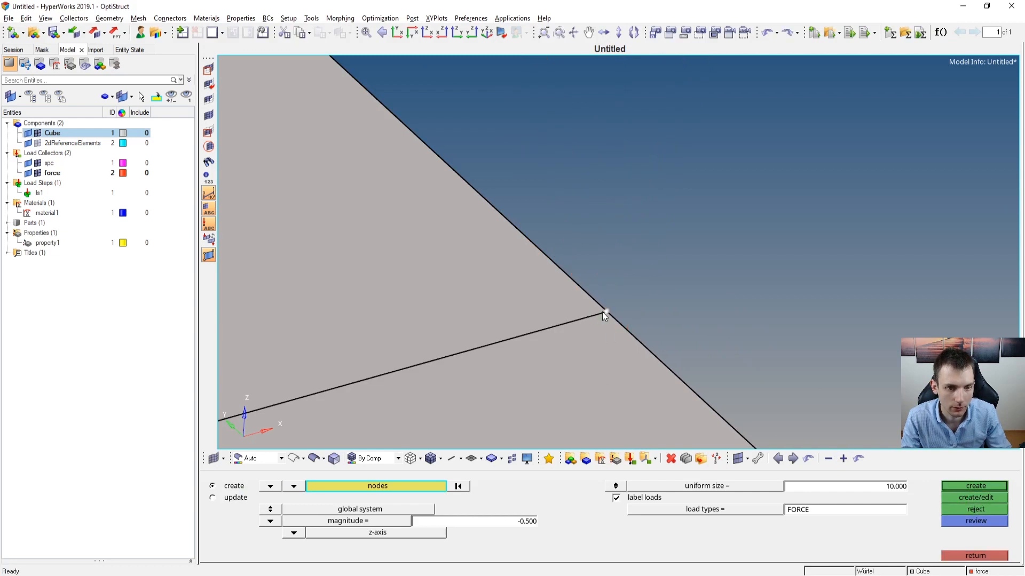
{"action": "left_click", "coordinate": [975, 485]}
{"action": "left_click_drag", "start_coordinate": [539, 299], "coordinate": [486, 341], "text": "ctrl"}
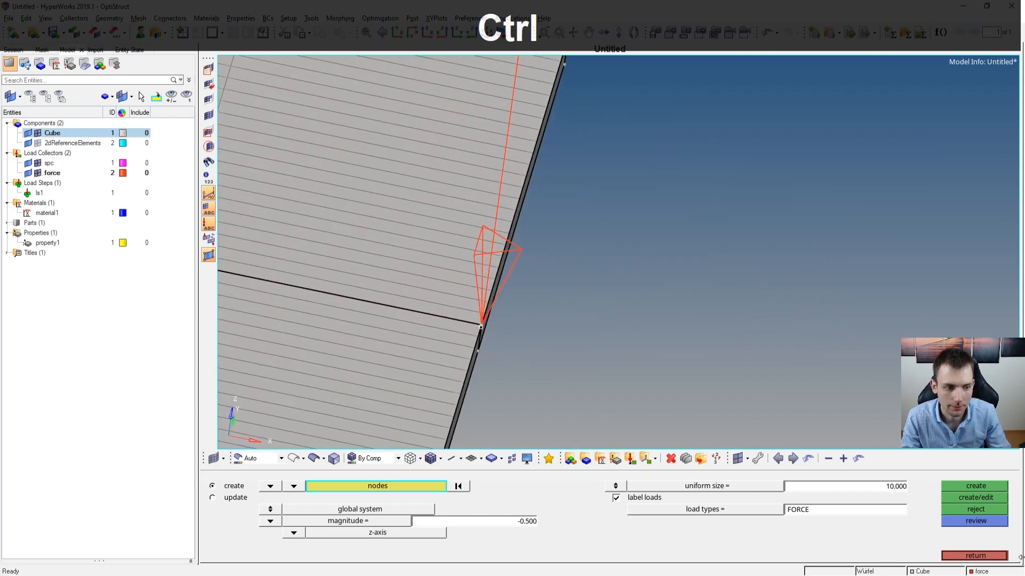
Set the solver input file to cantileverSolidStep_0075mesh1stOrder.fem and run the OptiStruct analysis.
{"action": "left_click", "coordinate": [975, 555]}
{"action": "left_click", "coordinate": [869, 555]}
{"action": "left_click", "coordinate": [616, 489]}
{"action": "left_click", "coordinate": [577, 488]}
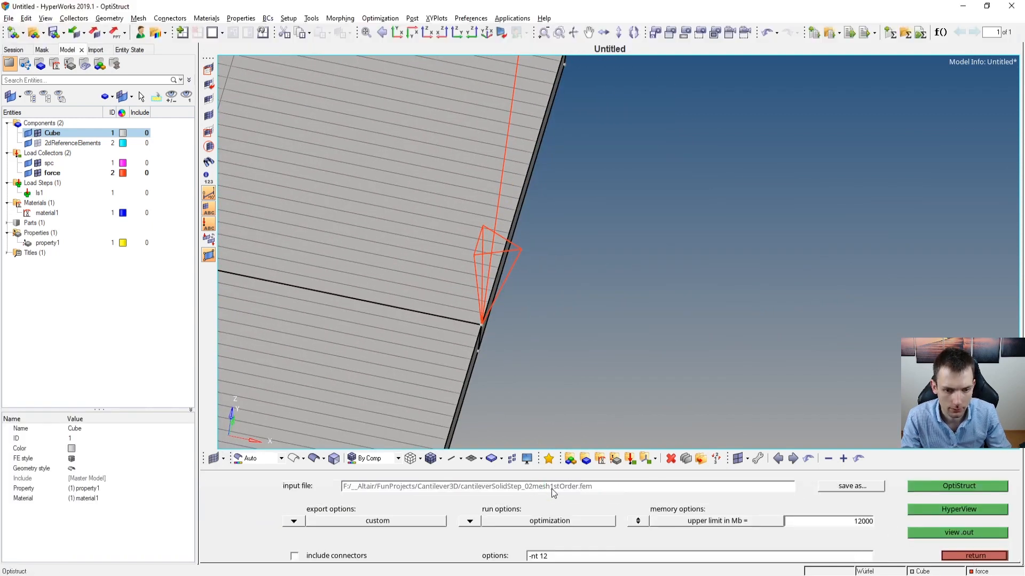
{"action": "key", "text": "Left"}
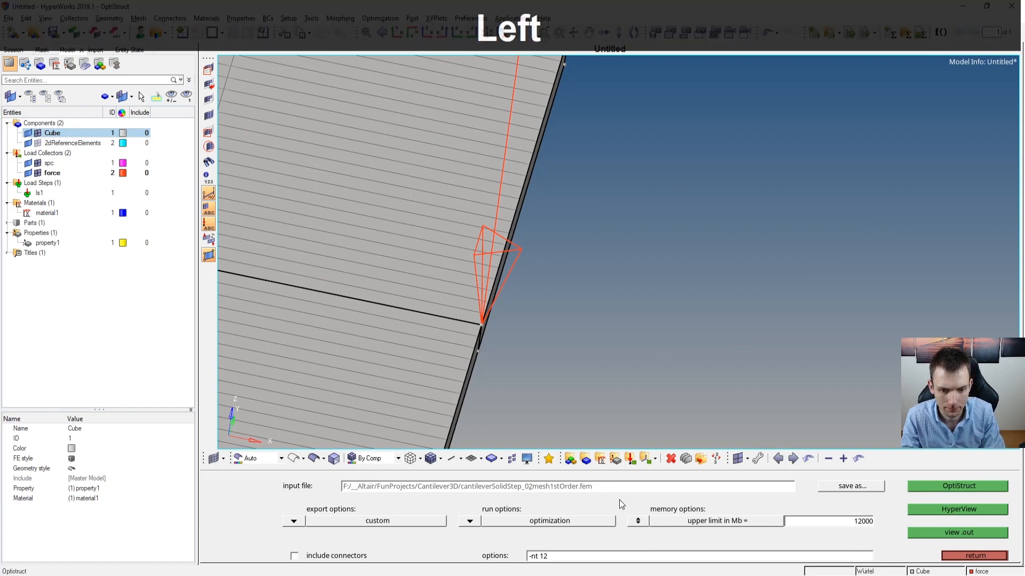
{"action": "key", "text": "Delete"}
{"action": "type", "text": "075"}
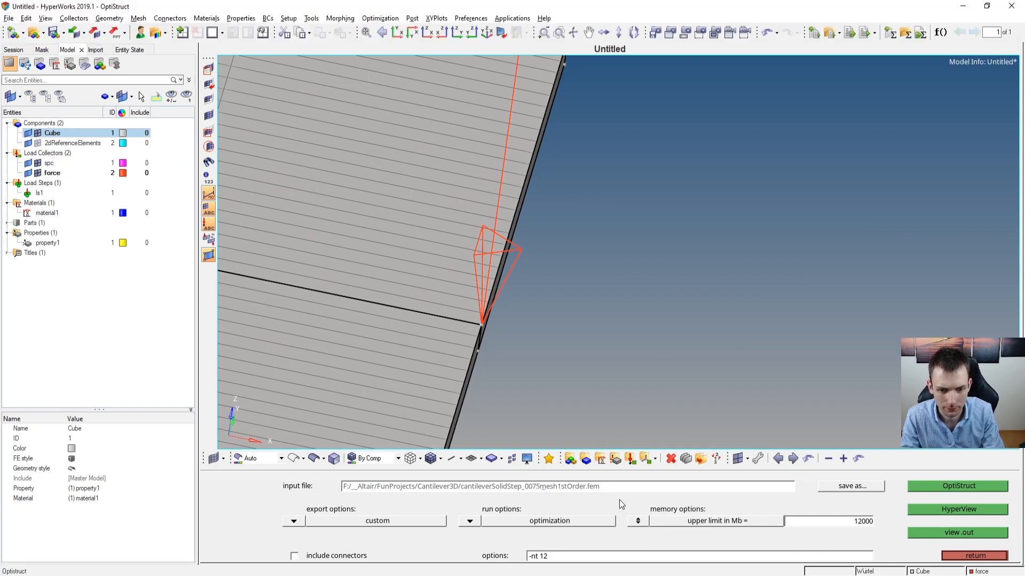
{"action": "left_click", "coordinate": [959, 486]}
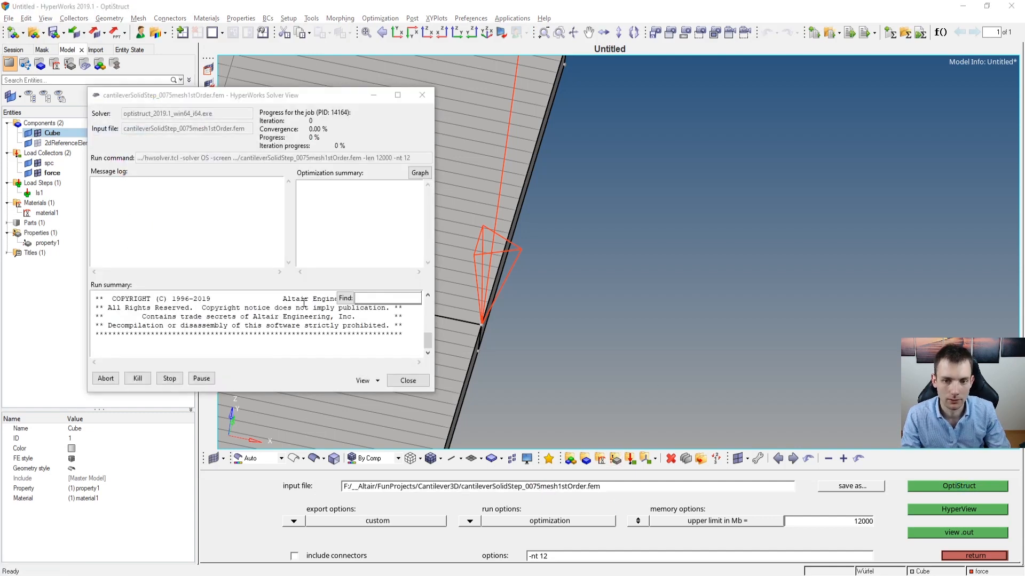
{"action": "right_click_drag", "start_coordinate": [529, 314], "coordinate": [745, 298], "text": "ctrl"}
Switch to the HyperView results window, split the page into two side-by-side windows and open the model file selection for the empty one.
{"action": "key", "text": "alt+Tab"}
{"action": "key", "text": "alt+Tab"}
{"action": "key", "text": "alt+Tab"}
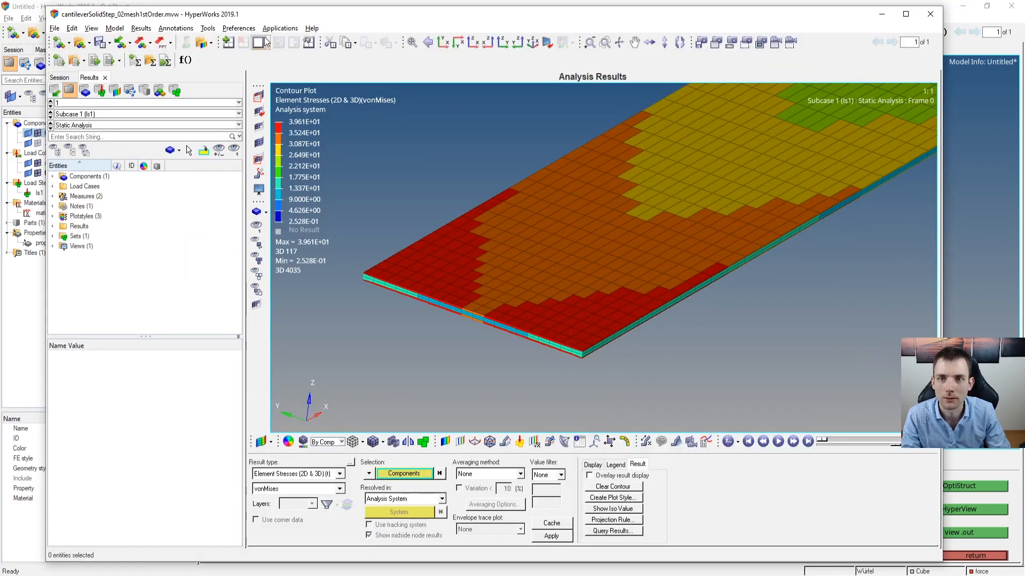
{"action": "left_click", "coordinate": [266, 41]}
{"action": "left_click", "coordinate": [305, 59]}
{"action": "left_click", "coordinate": [737, 238]}
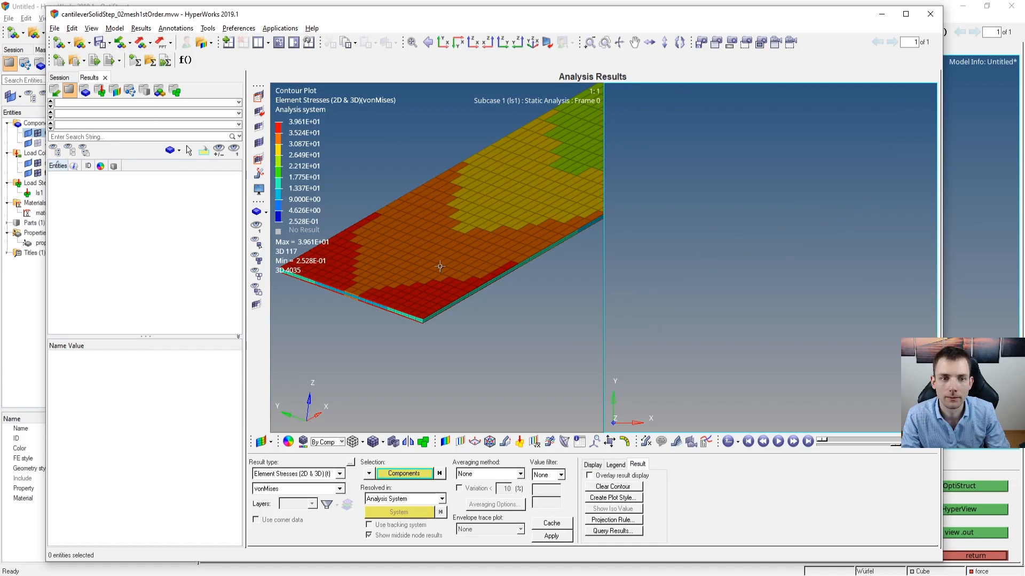
{"action": "left_click", "coordinate": [80, 42]}
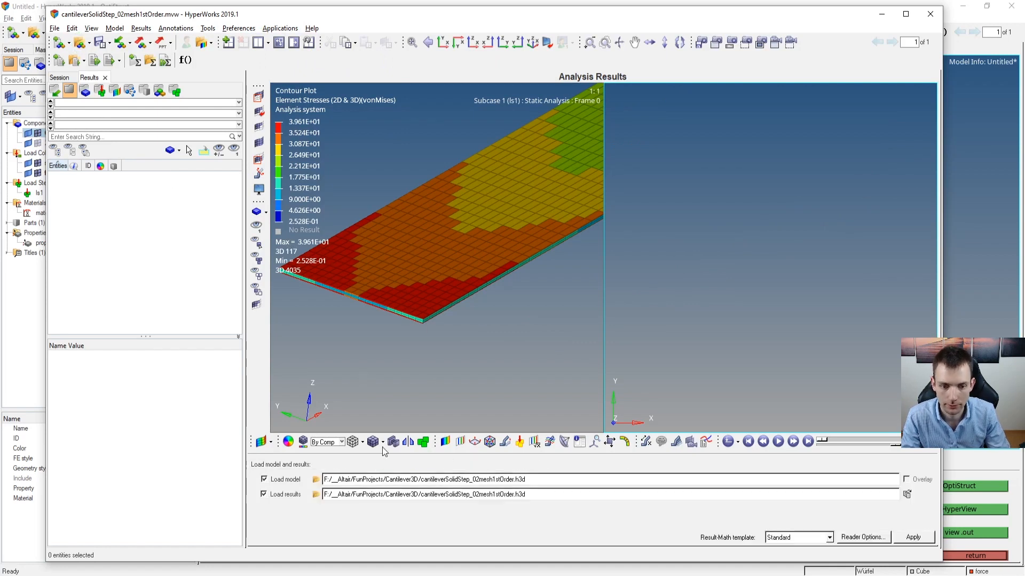
{"action": "left_click", "coordinate": [316, 479]}
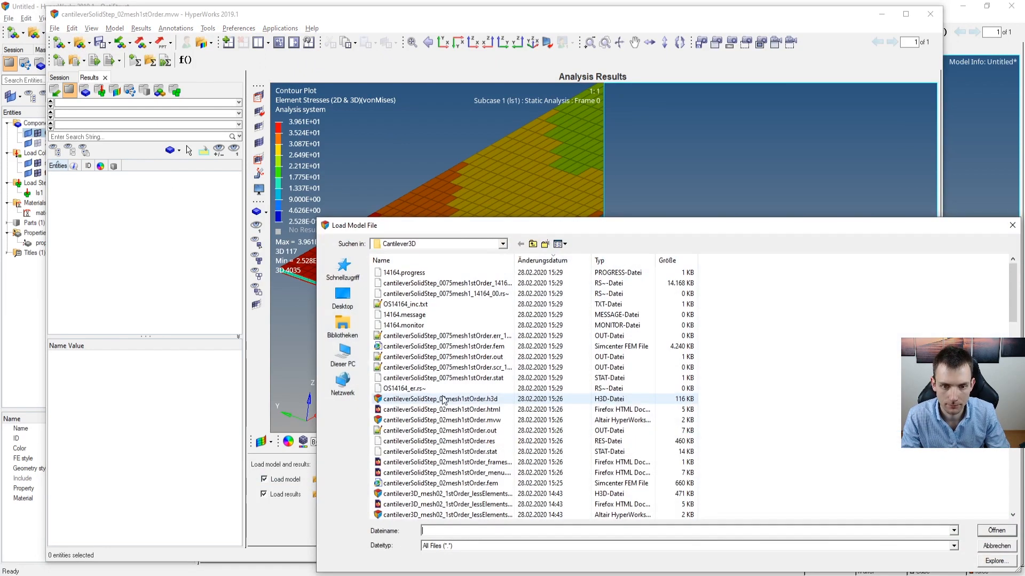
Open the running job's cantileverSolidStep_0075mesh1stOrder.out file and examine its element quality check for aspect ratio warnings.
{"action": "left_click", "coordinate": [640, 575]}
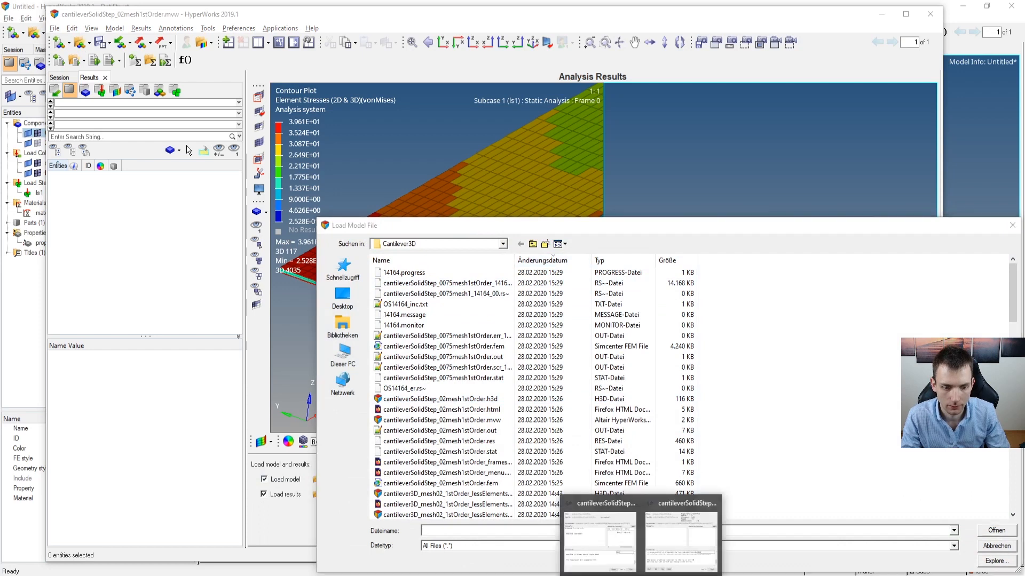
{"action": "left_click", "coordinate": [678, 556]}
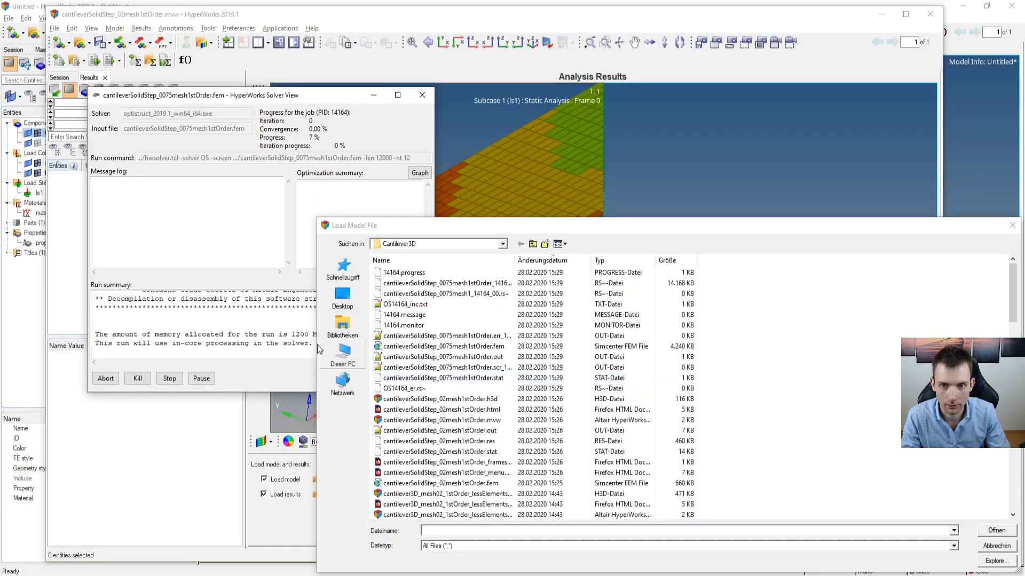
{"action": "left_click_drag", "start_coordinate": [440, 224], "coordinate": [548, 196]}
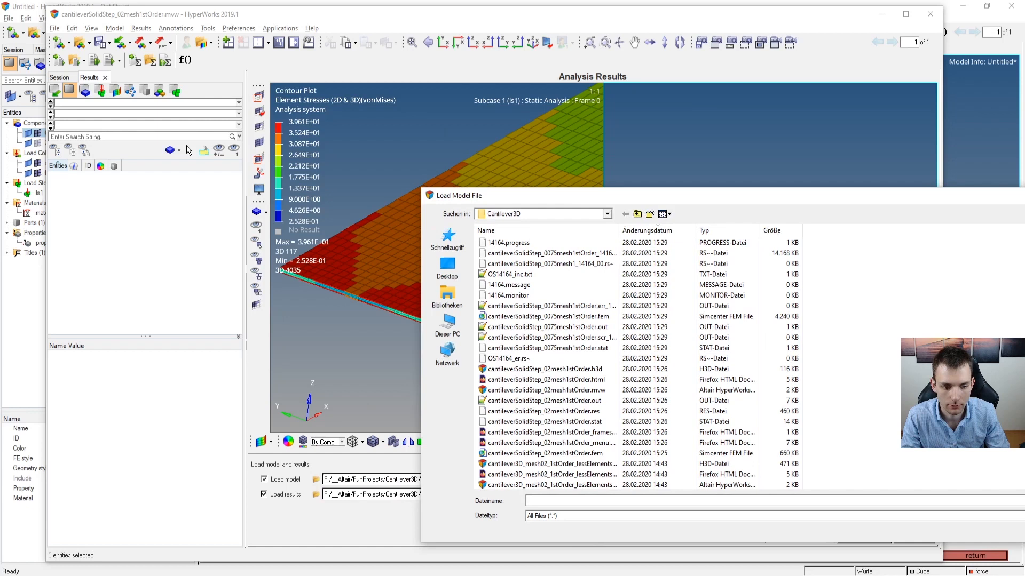
{"action": "left_click", "coordinate": [675, 558]}
{"action": "left_click", "coordinate": [366, 379]}
{"action": "left_click", "coordinate": [376, 407]}
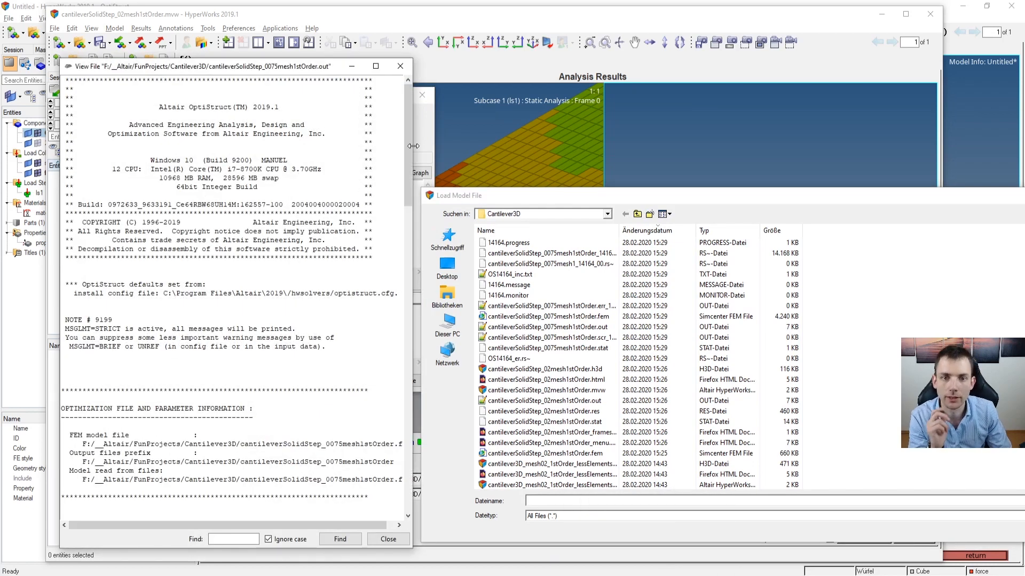
{"action": "scroll", "coordinate": [299, 418], "scroll_direction": "down", "scroll_amount": 20}
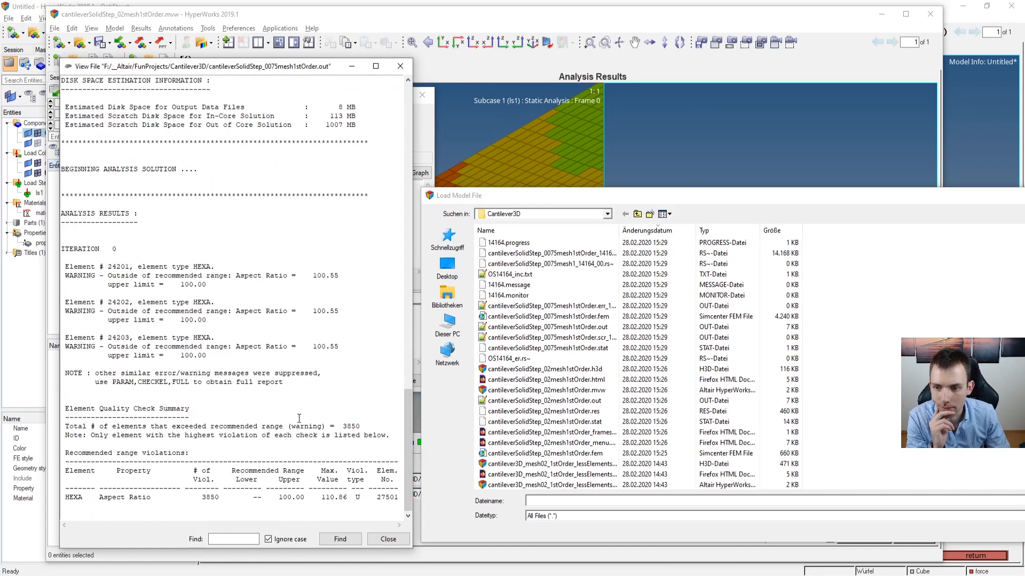
{"action": "double_click", "coordinate": [345, 353]}
{"action": "left_click", "coordinate": [328, 355]}
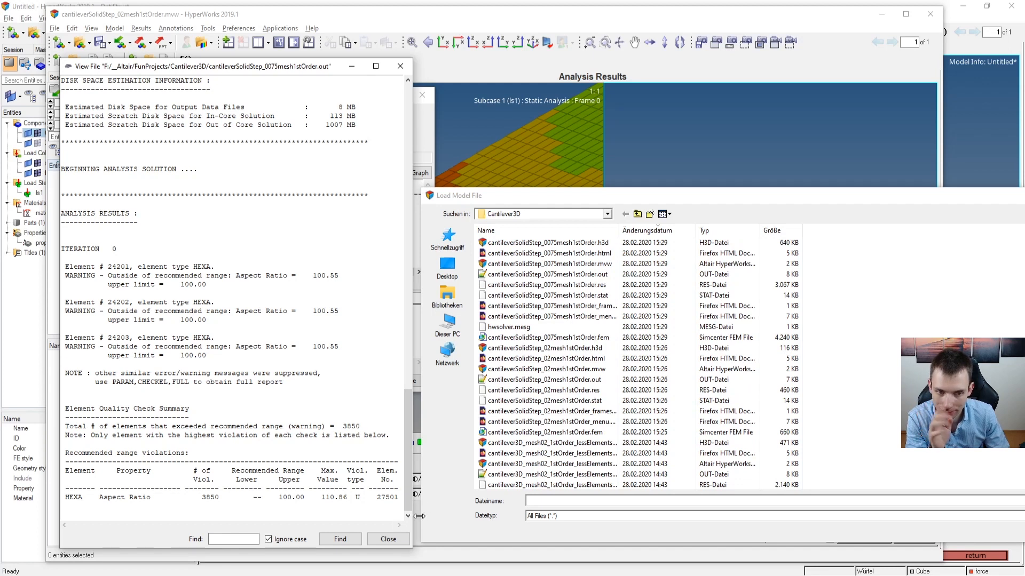
{"action": "left_click", "coordinate": [391, 539]}
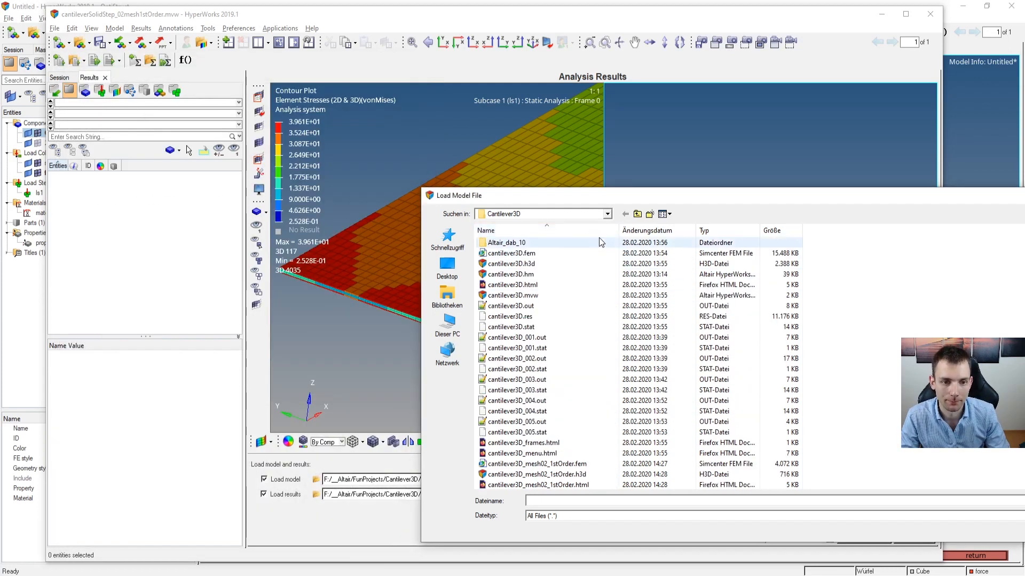
Load cantileverSolidStep_0075mesh1stOrder.h3d into the empty window and apply all selected styles of the existing contour window to the current page.
{"action": "double_click", "coordinate": [551, 245]}
{"action": "left_click", "coordinate": [913, 537]}
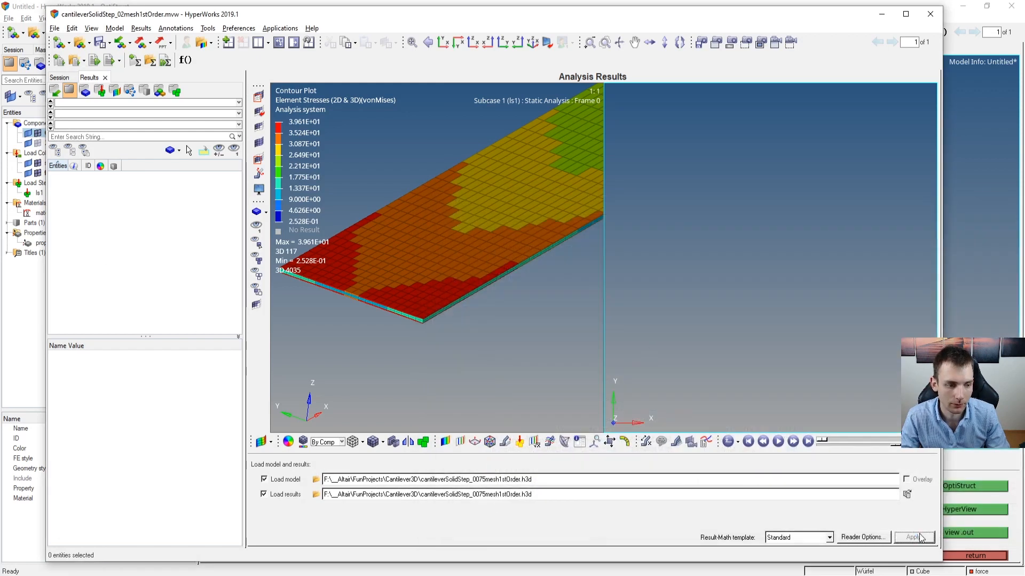
{"action": "right_click", "coordinate": [537, 310]}
{"action": "mouse_move", "coordinate": [534, 335]}
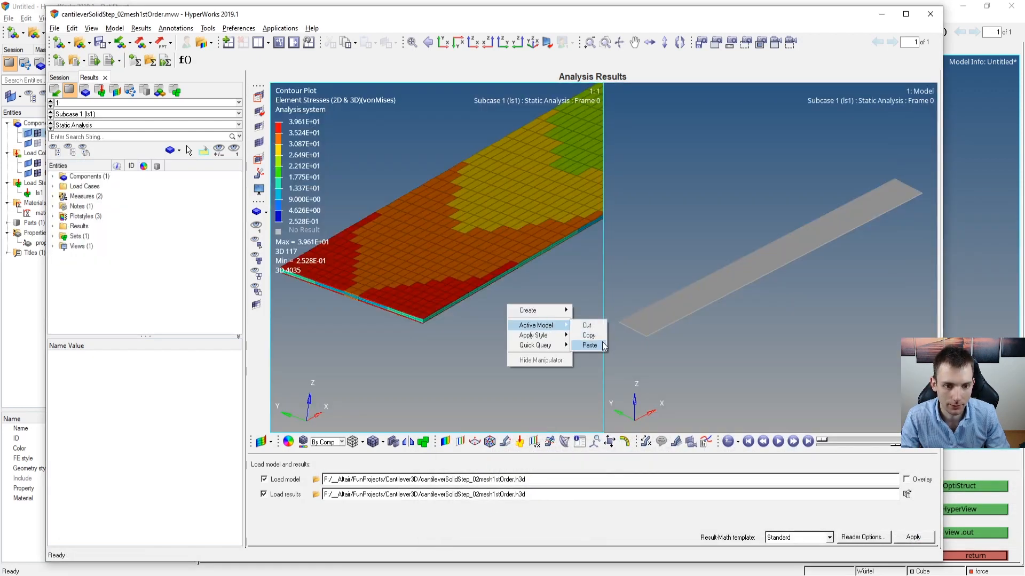
{"action": "mouse_move", "coordinate": [601, 339]}
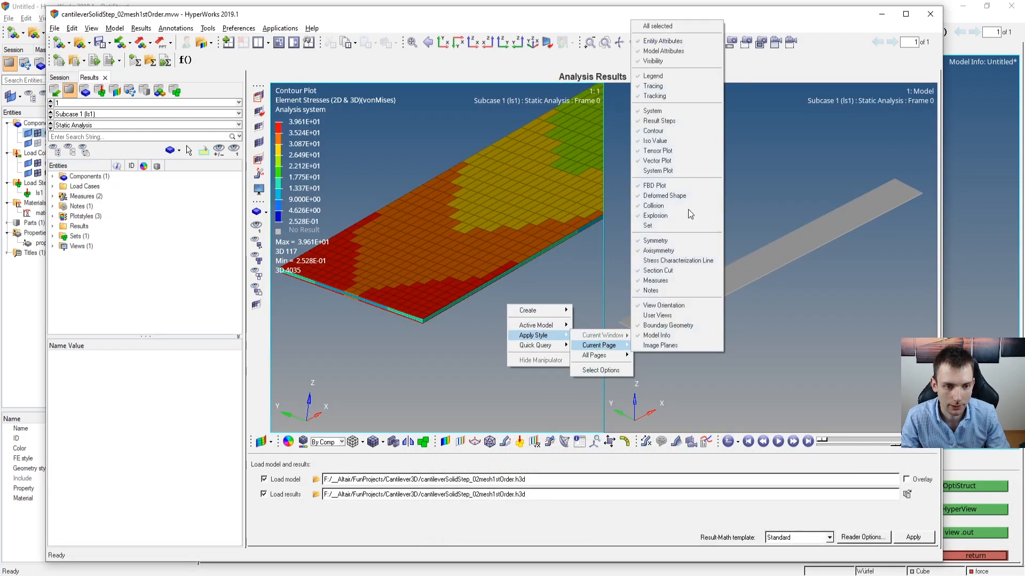
{"action": "left_click", "coordinate": [661, 25]}
Compare the finer mesh's von Mises stresses with the Sigma value in the Excel beam calculation, and return to HyperView.
{"action": "right_click_drag", "start_coordinate": [705, 226], "coordinate": [762, 347], "text": "ctrl"}
{"action": "left_click_drag", "start_coordinate": [762, 347], "coordinate": [784, 241], "text": "ctrl"}
{"action": "middle_click_drag", "start_coordinate": [783, 240], "coordinate": [833, 278], "text": "ctrl"}
{"action": "scroll", "coordinate": [834, 278], "scroll_direction": "up", "scroll_amount": 6, "text": "ctrl"}
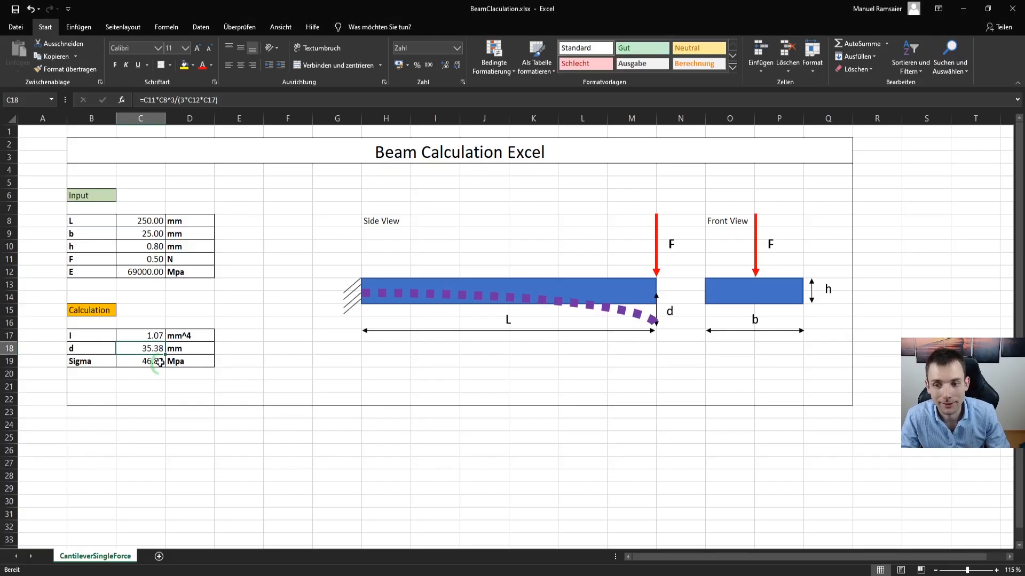
{"action": "left_click", "coordinate": [155, 363]}
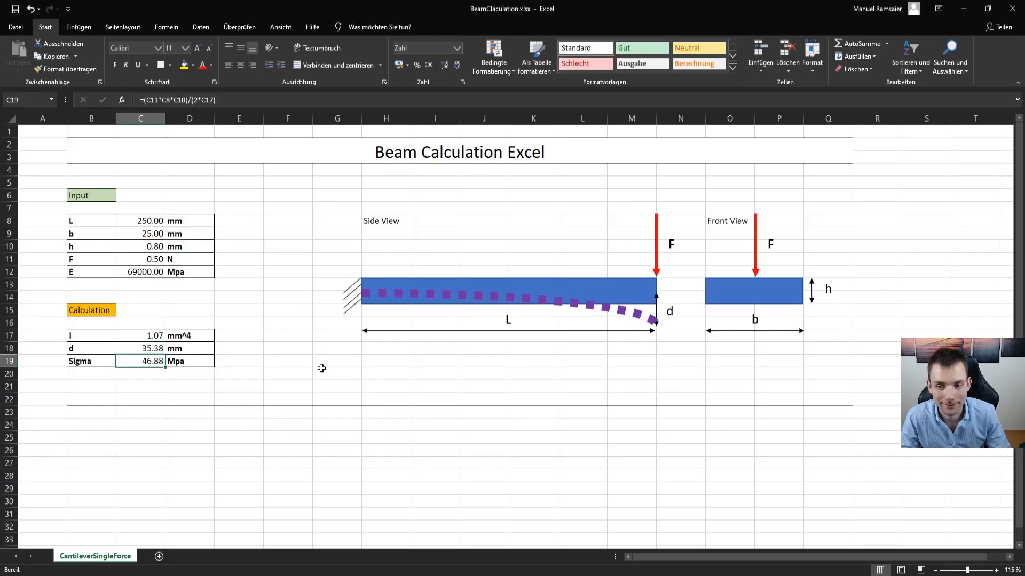
{"action": "key", "text": "alt+Tab"}
Examine the finer mesh's von Mises stress distribution through the thickness and along the beam at the clamped end.
{"action": "left_click_drag", "start_coordinate": [768, 299], "coordinate": [774, 320], "text": "ctrl"}
{"action": "right_click_drag", "start_coordinate": [796, 278], "coordinate": [823, 368], "text": "ctrl"}
{"action": "scroll", "coordinate": [794, 319], "scroll_direction": "down", "scroll_amount": 2, "text": "ctrl"}
{"action": "right_click_drag", "start_coordinate": [822, 213], "coordinate": [794, 258], "text": "ctrl"}
{"action": "scroll", "coordinate": [800, 219], "scroll_direction": "down", "scroll_amount": 3, "text": "ctrl"}
{"action": "left_click_drag", "start_coordinate": [796, 304], "coordinate": [795, 355], "text": "ctrl"}
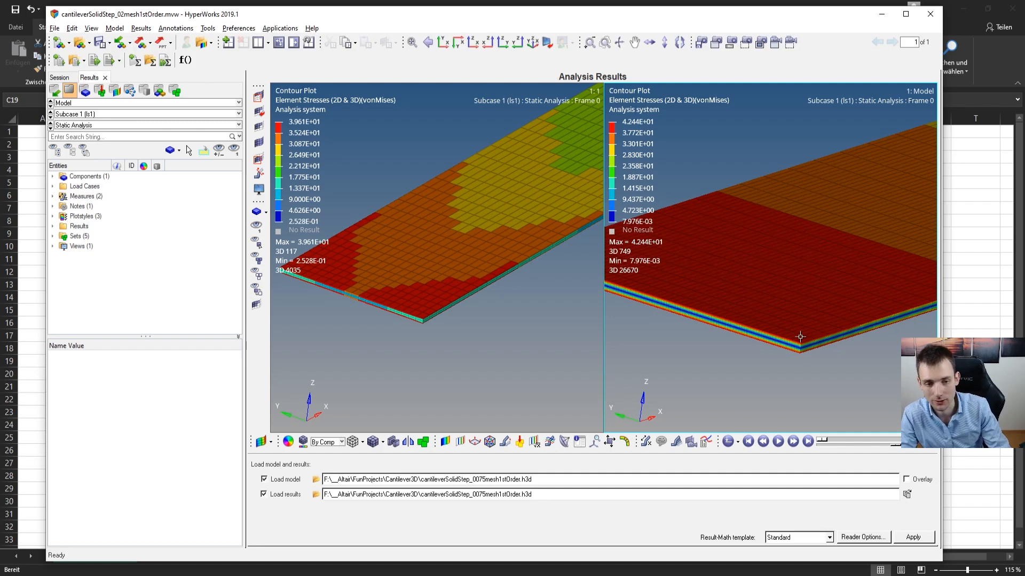
{"action": "right_click_drag", "start_coordinate": [839, 300], "coordinate": [739, 265], "text": "ctrl"}
{"action": "scroll", "coordinate": [817, 314], "scroll_direction": "down", "scroll_amount": 3, "text": "ctrl"}
{"action": "mouse_move", "coordinate": [763, 273]}
{"action": "left_mouse_down", "text": "ctrl"}
{"action": "mouse_move", "coordinate": [721, 322]}
{"action": "mouse_move", "coordinate": [794, 259]}
{"action": "mouse_move", "coordinate": [786, 224]}
{"action": "left_mouse_up", "text": "ctrl"}
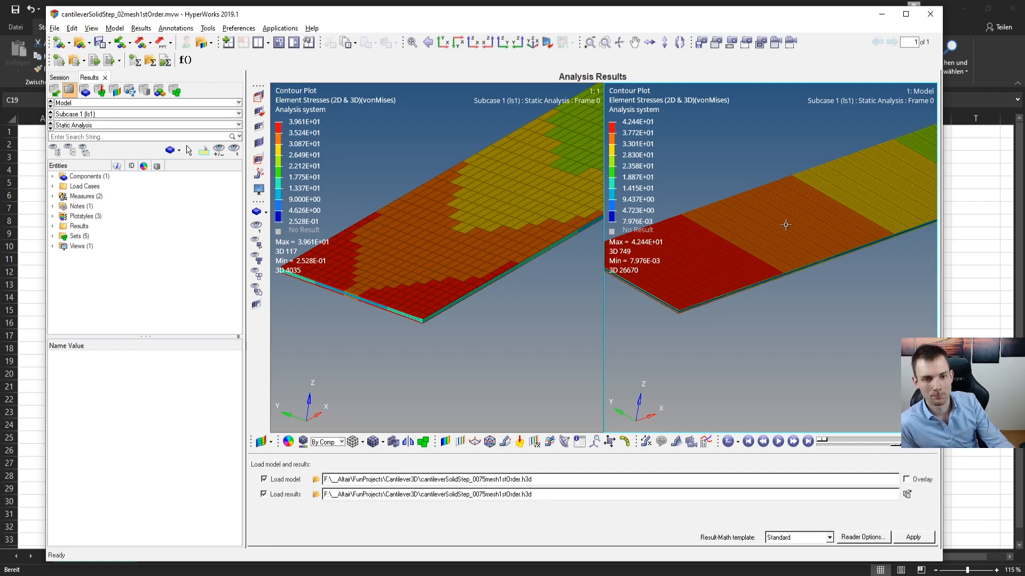
{"action": "left_click_drag", "start_coordinate": [782, 310], "coordinate": [736, 313], "text": "ctrl"}
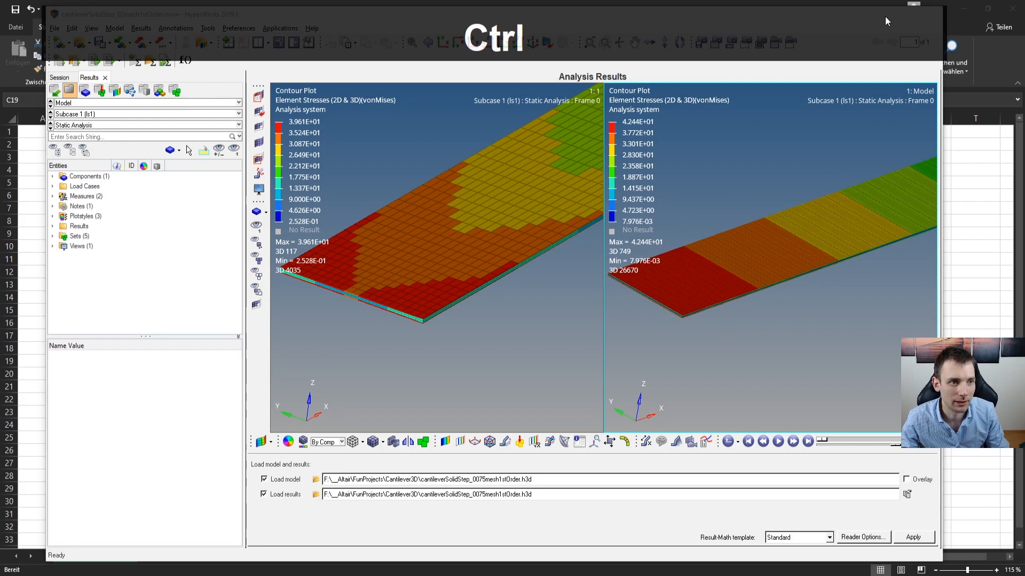
Switch back to HyperMesh and delete all displayed solid elements of the beam.
{"action": "left_click", "coordinate": [882, 14]}
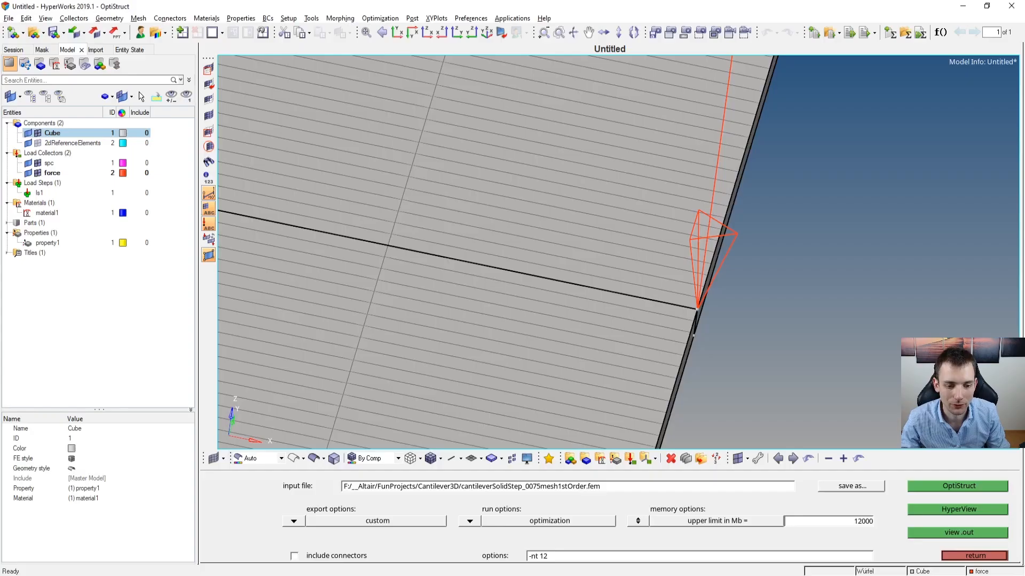
{"action": "left_click_drag", "start_coordinate": [700, 257], "coordinate": [564, 287], "text": "ctrl"}
{"action": "key", "text": "F2"}
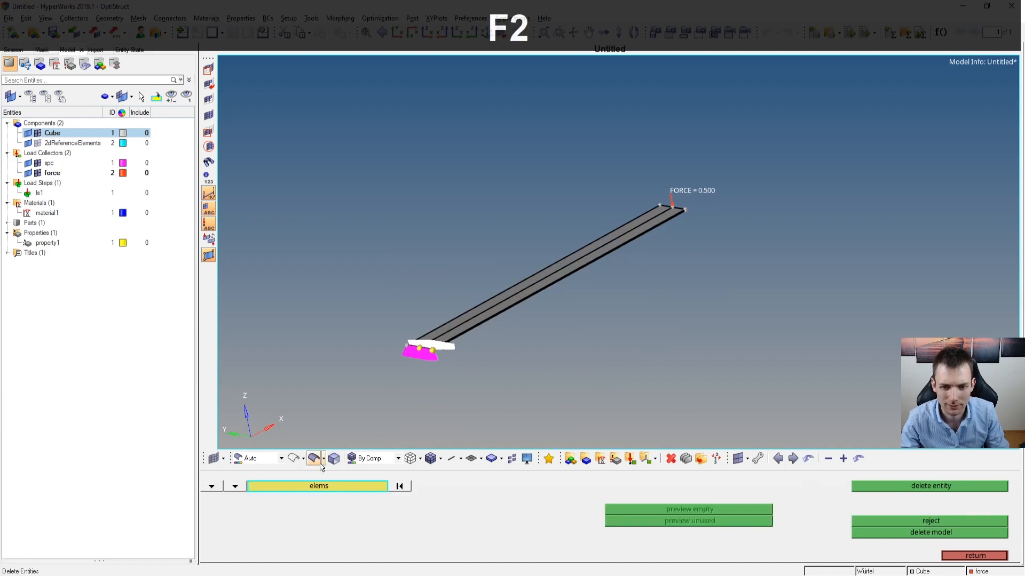
{"action": "left_click", "coordinate": [316, 486]}
{"action": "left_click", "coordinate": [312, 499]}
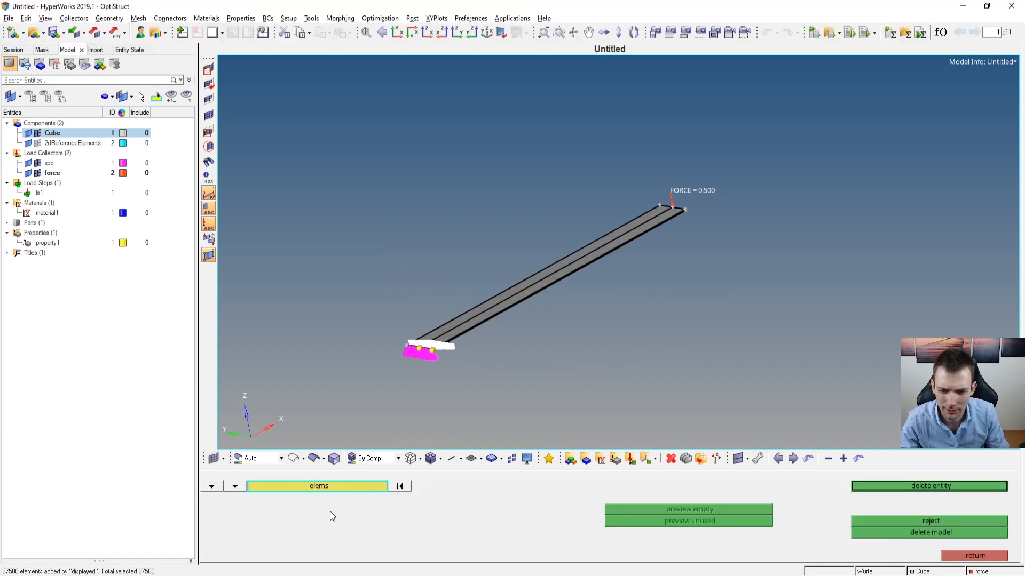
{"action": "left_click", "coordinate": [935, 490]}
{"action": "left_click", "coordinate": [972, 555]}
Mesh the beam's solids with the multi solids option of Solid Map, using an element size of 1.
{"action": "left_click_drag", "start_coordinate": [687, 277], "coordinate": [696, 336], "text": "ctrl"}
{"action": "scroll", "coordinate": [488, 283], "scroll_direction": "up", "scroll_amount": 4, "text": "ctrl"}
{"action": "scroll", "coordinate": [488, 281], "scroll_direction": "down", "scroll_amount": 4, "text": "ctrl"}
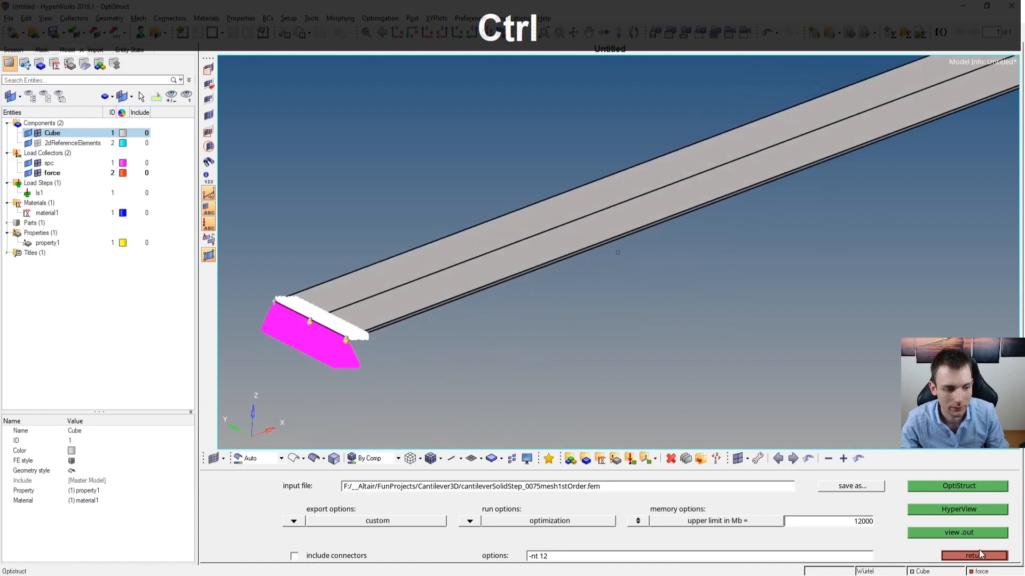
{"action": "left_click", "coordinate": [975, 556]}
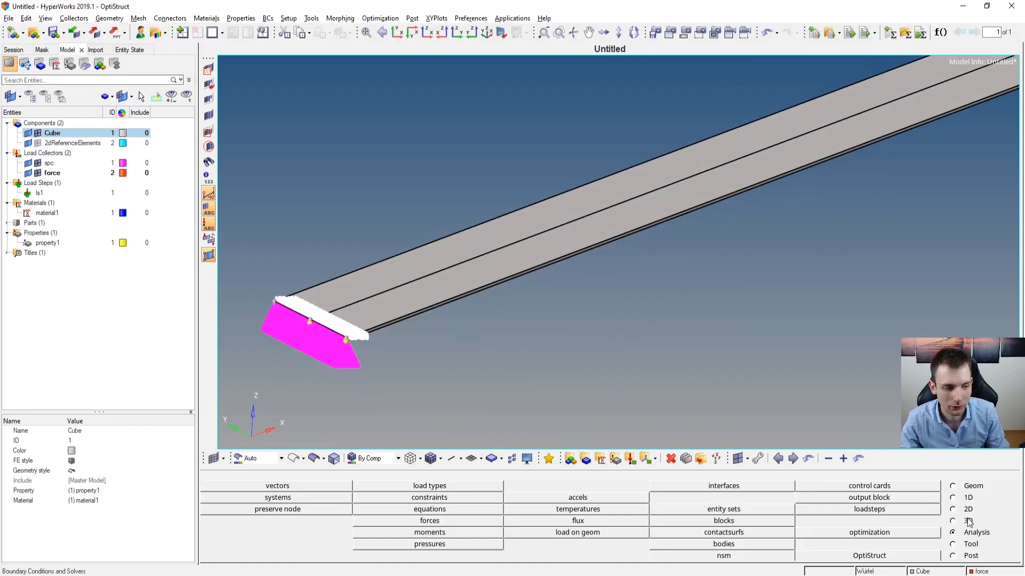
{"action": "left_click", "coordinate": [969, 521]}
{"action": "left_click", "coordinate": [305, 488]}
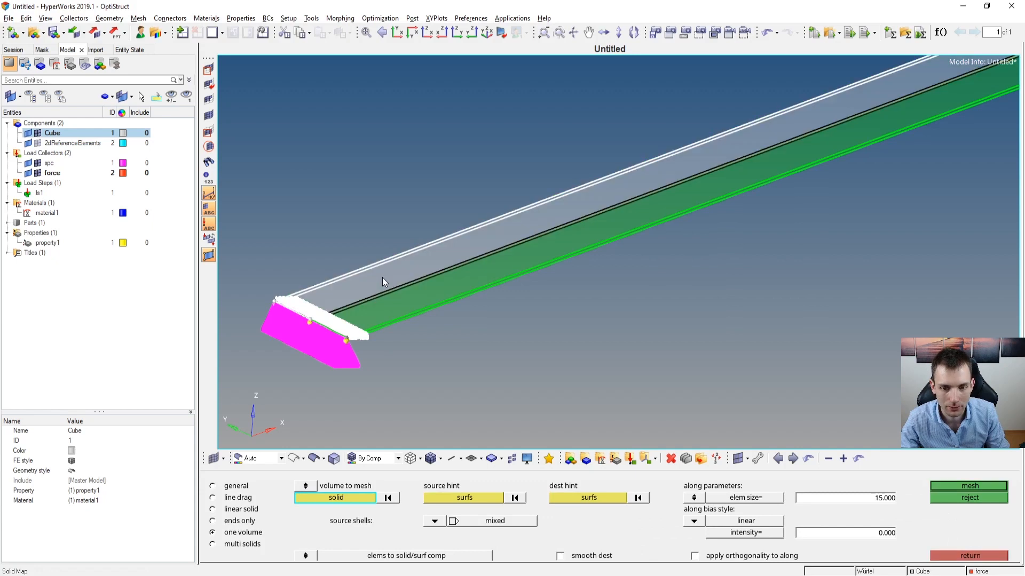
{"action": "left_click", "coordinate": [242, 544]}
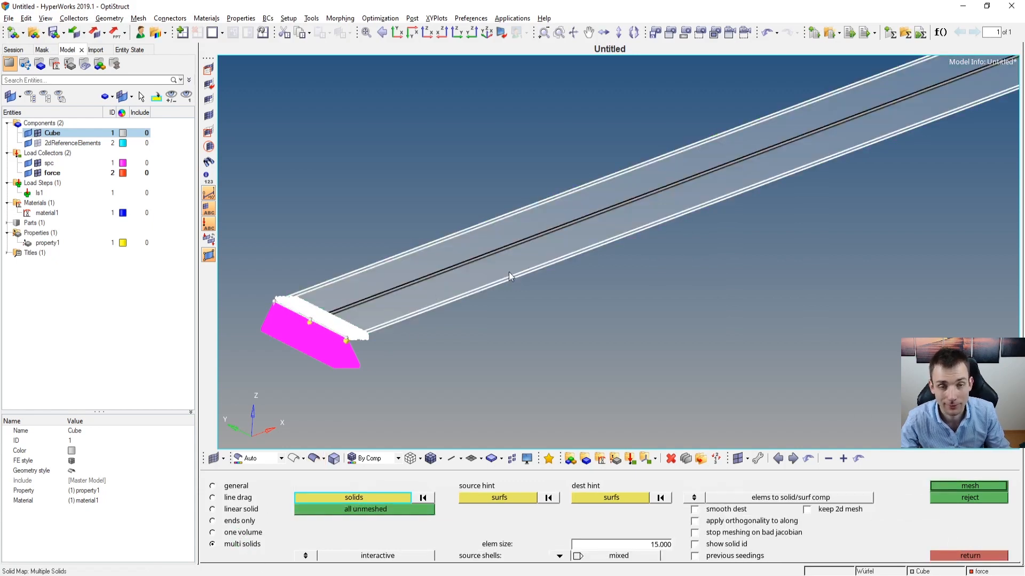
{"action": "left_click", "coordinate": [665, 544]}
{"action": "type", "text": "1"}
{"action": "key", "text": "KP_Enter"}
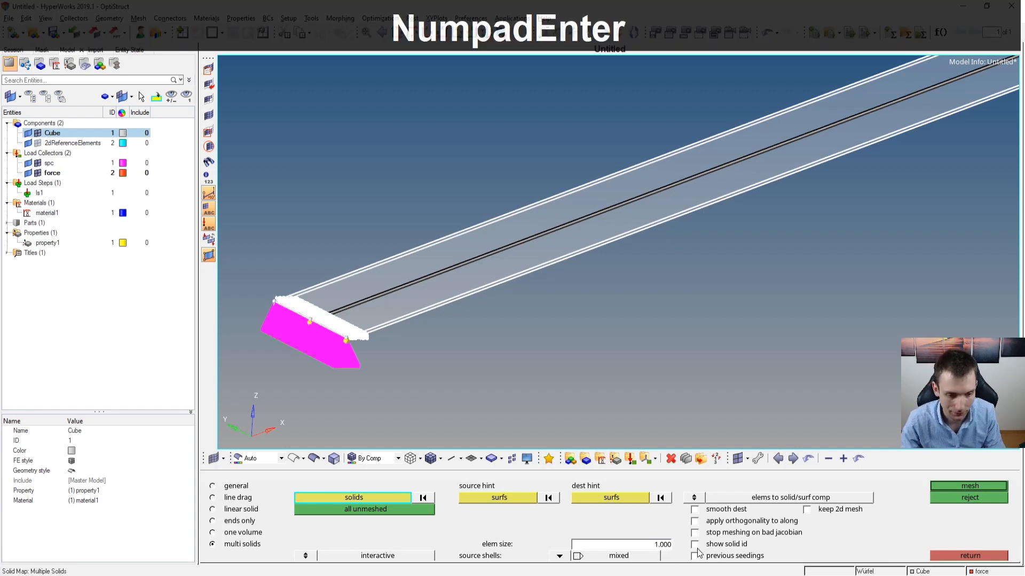
{"action": "left_click", "coordinate": [985, 486]}
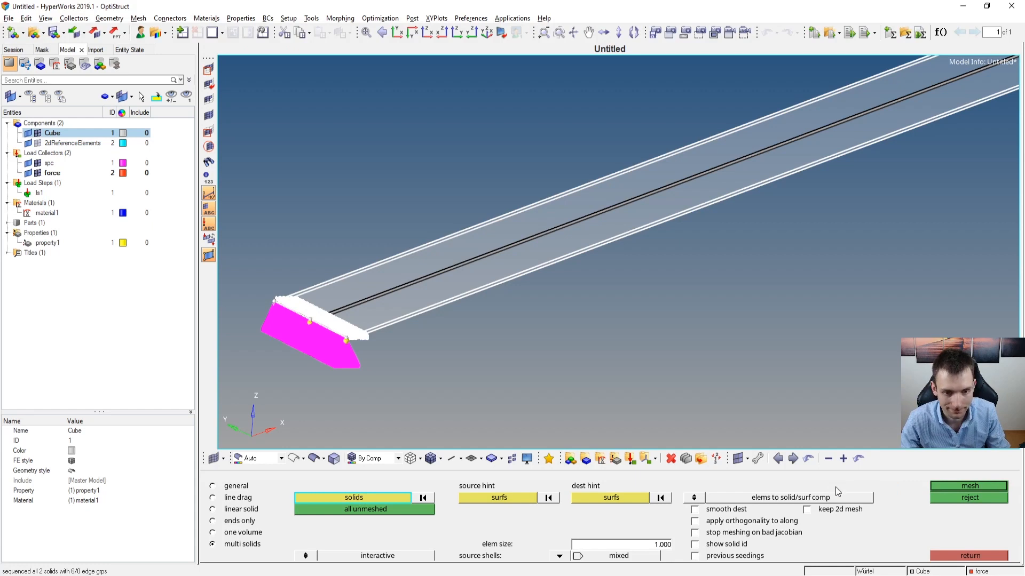
Check the previewed surface mesh on the first solid and generate the mapped solid mesh for both beam solids.
{"action": "scroll", "coordinate": [691, 188], "scroll_direction": "up", "scroll_amount": 2, "text": "ctrl"}
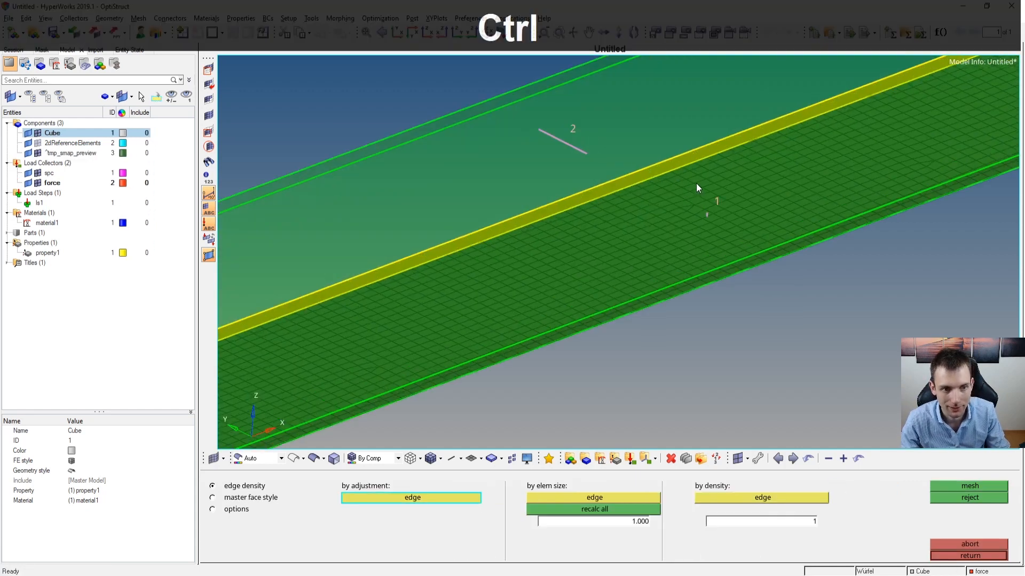
{"action": "scroll", "coordinate": [704, 202], "scroll_direction": "up", "scroll_amount": 2, "text": "ctrl"}
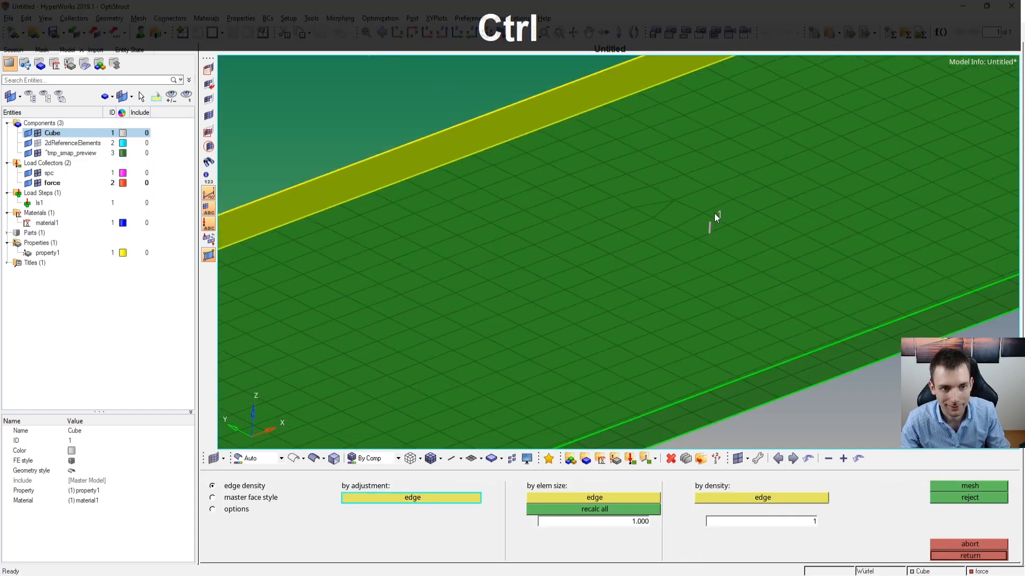
{"action": "scroll", "coordinate": [714, 213], "scroll_direction": "down", "scroll_amount": 2, "text": "ctrl"}
{"action": "left_click_drag", "start_coordinate": [703, 221], "coordinate": [649, 306], "text": "ctrl"}
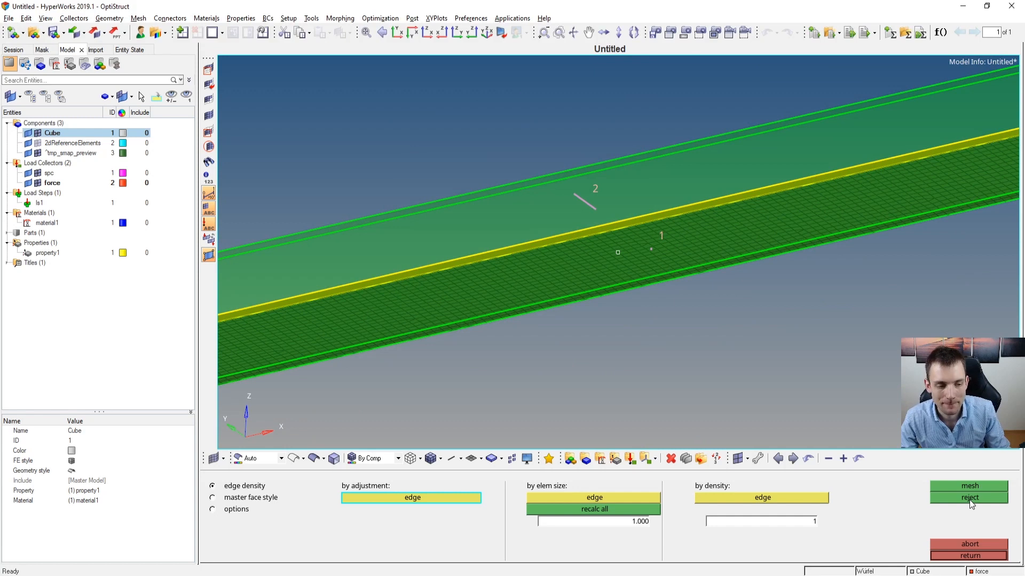
{"action": "left_click", "coordinate": [964, 486]}
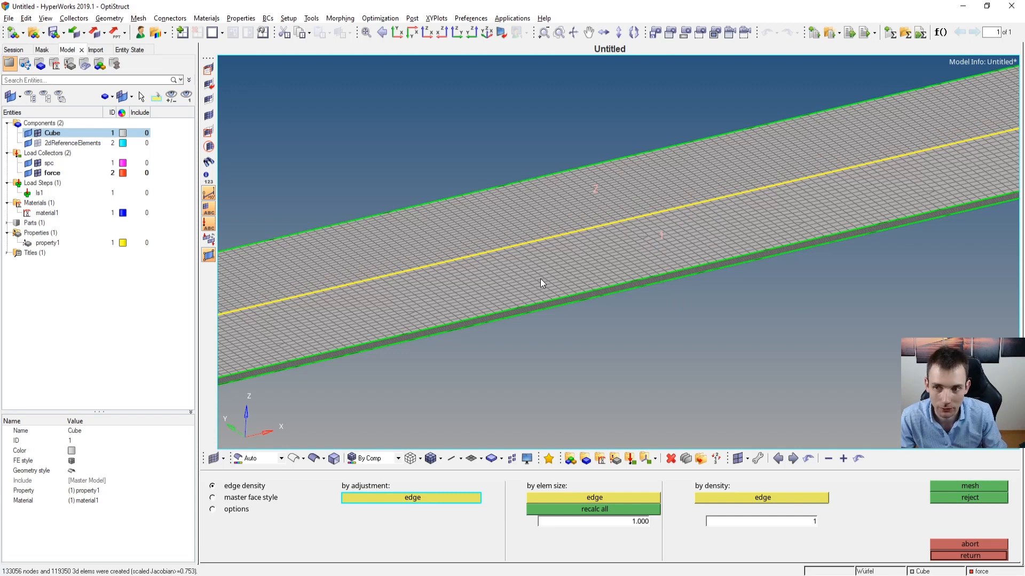
Inspect the mapped mesh at the clamped end, reject it, and return to the multi solids settings.
{"action": "right_click_drag", "start_coordinate": [305, 298], "coordinate": [612, 220], "text": "ctrl"}
{"action": "scroll", "coordinate": [613, 220], "scroll_direction": "down", "scroll_amount": 3, "text": "ctrl"}
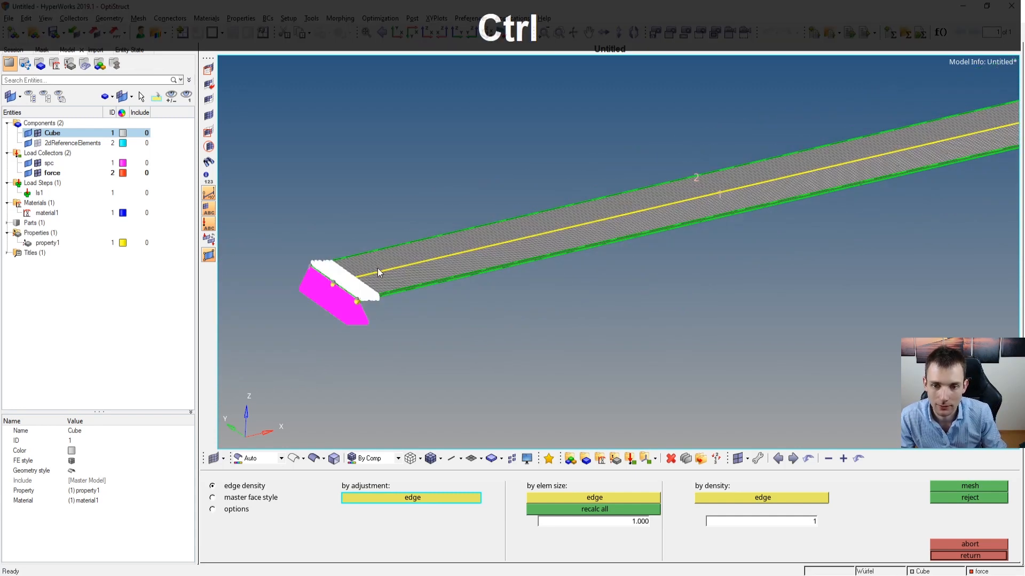
{"action": "scroll", "coordinate": [360, 271], "scroll_direction": "up", "scroll_amount": 5, "text": "ctrl"}
{"action": "right_click_drag", "start_coordinate": [338, 268], "coordinate": [513, 286], "text": "ctrl"}
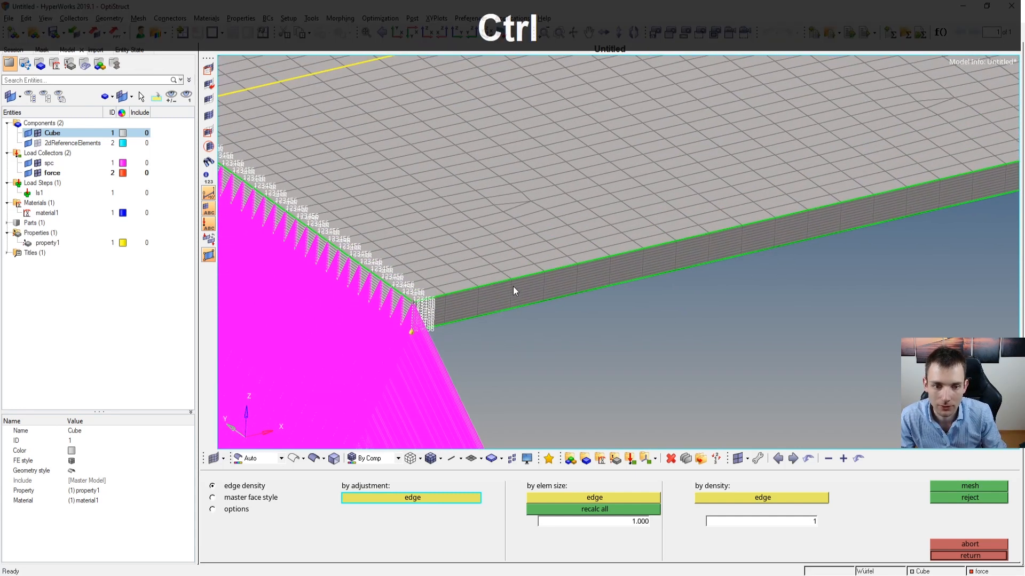
{"action": "left_click", "coordinate": [982, 499]}
{"action": "left_click", "coordinate": [969, 556]}
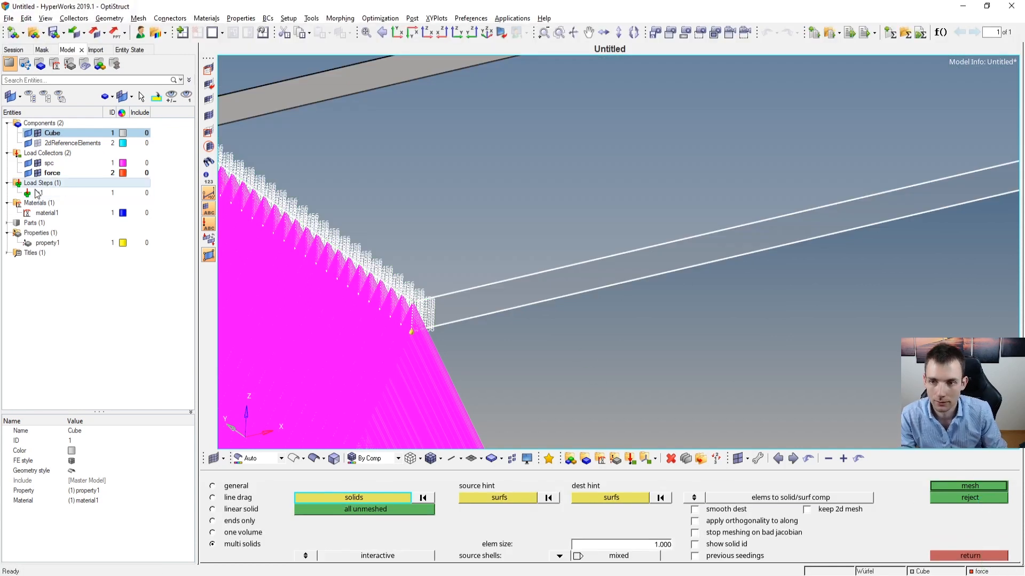
Delete all displayed elements remaining at the beam's clamped end.
{"action": "key", "text": "F2"}
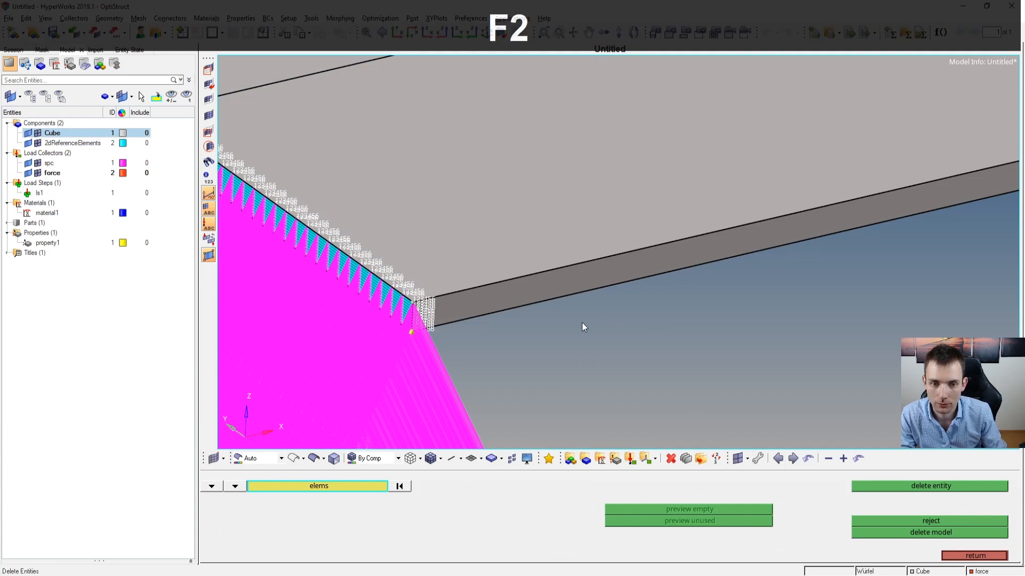
{"action": "left_click", "coordinate": [318, 486]}
{"action": "left_click", "coordinate": [298, 507]}
{"action": "left_click", "coordinate": [978, 483]}
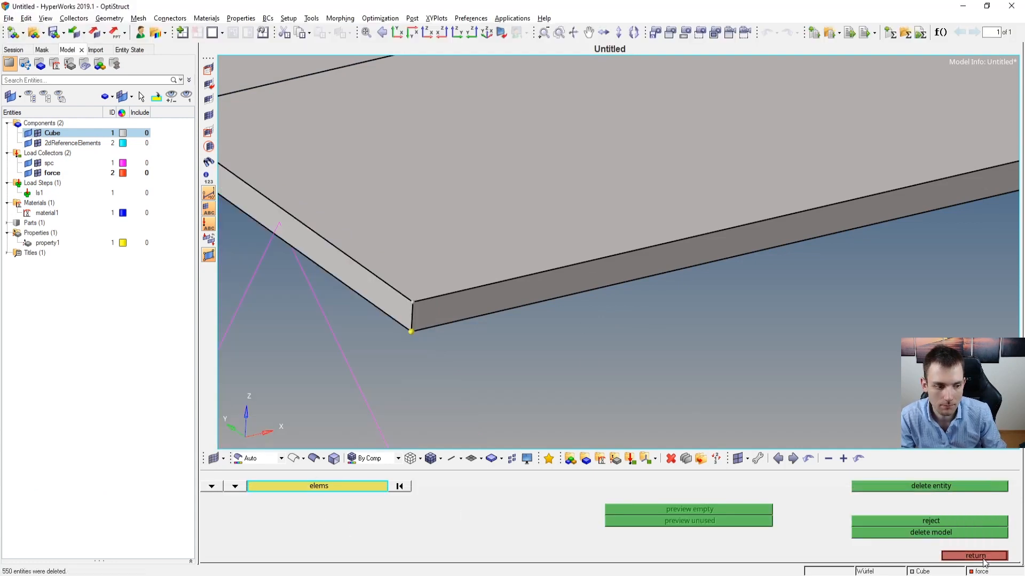
{"action": "left_click", "coordinate": [985, 557]}
{"action": "left_click", "coordinate": [985, 558]}
Mesh both beam solids with Volume tetra, using trias and tetras with an element size of 0.2.
{"action": "left_click", "coordinate": [975, 498]}
{"action": "left_click", "coordinate": [959, 510]}
{"action": "left_click", "coordinate": [960, 520]}
{"action": "left_click", "coordinate": [718, 487]}
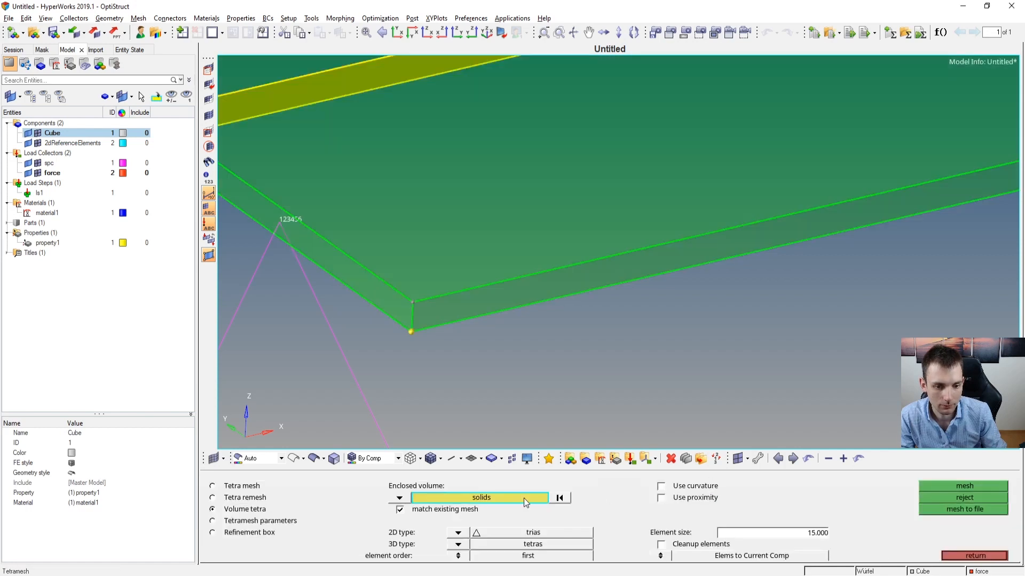
{"action": "left_click", "coordinate": [819, 534]}
{"action": "type", "text": "0.2"}
{"action": "key", "text": "KP_Enter"}
{"action": "left_click", "coordinate": [560, 265]}
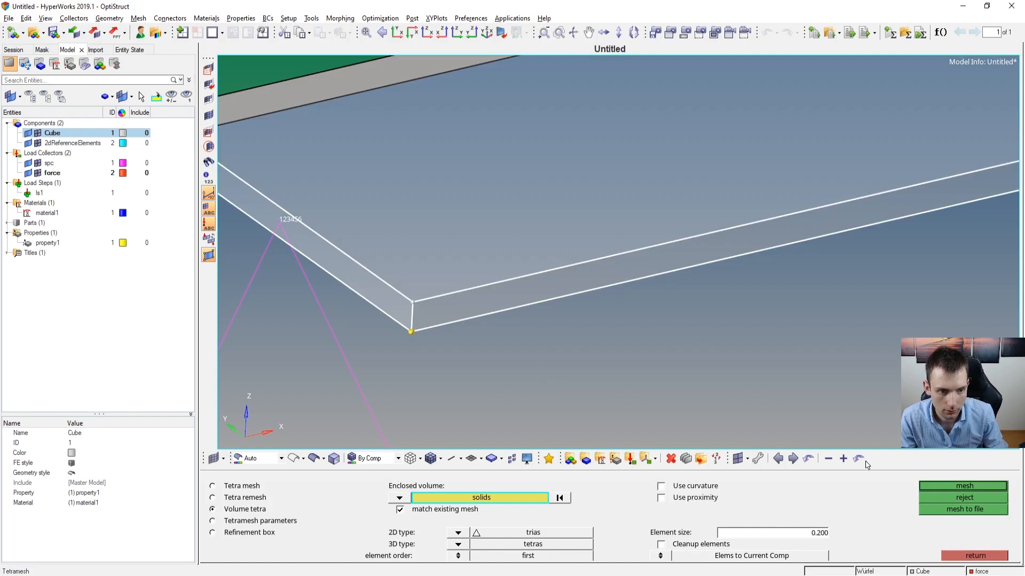
{"action": "scroll", "coordinate": [341, 223], "scroll_direction": "down", "scroll_amount": 3, "text": "ctrl"}
{"action": "left_click", "coordinate": [335, 170]}
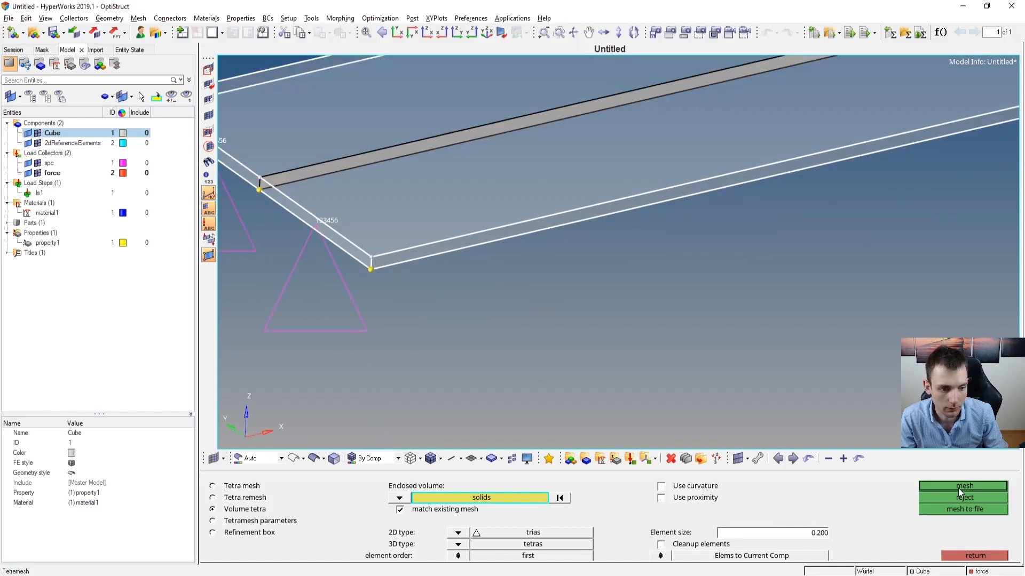
{"action": "left_click", "coordinate": [958, 486]}
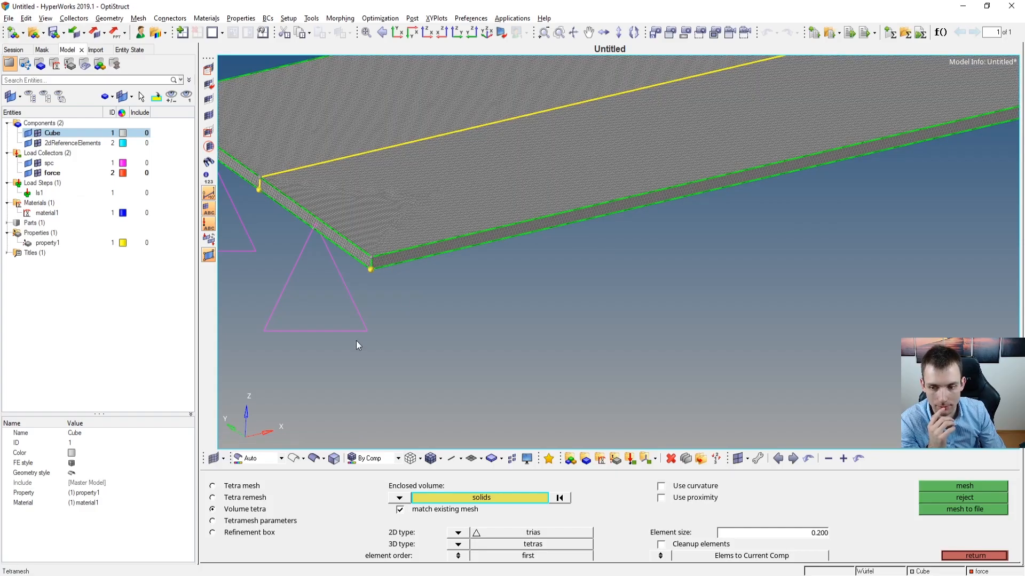
{"action": "left_click", "coordinate": [958, 556]}
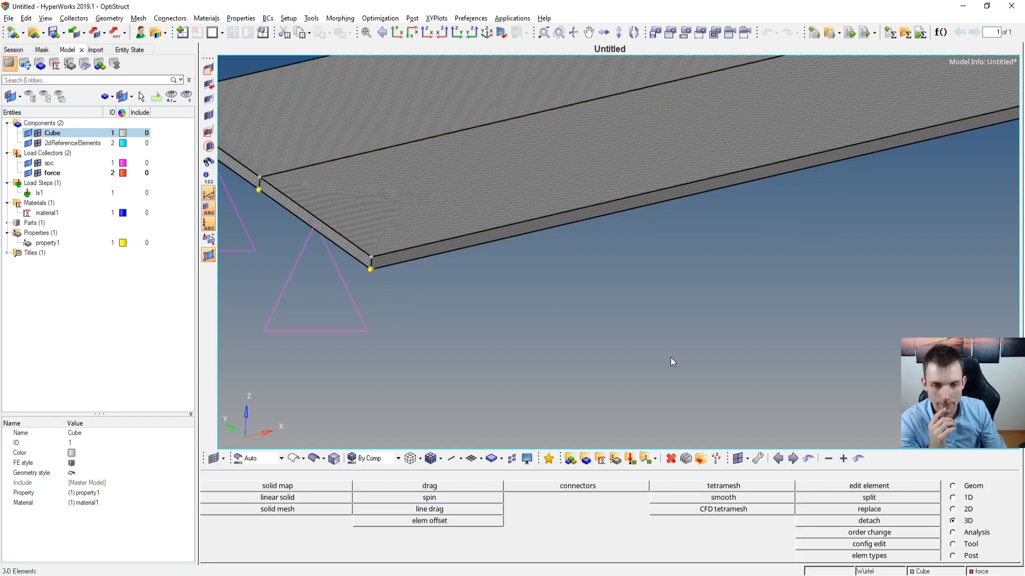
Select all displayed elements to check their number, and leave without deleting them.
{"action": "key", "text": "F2"}
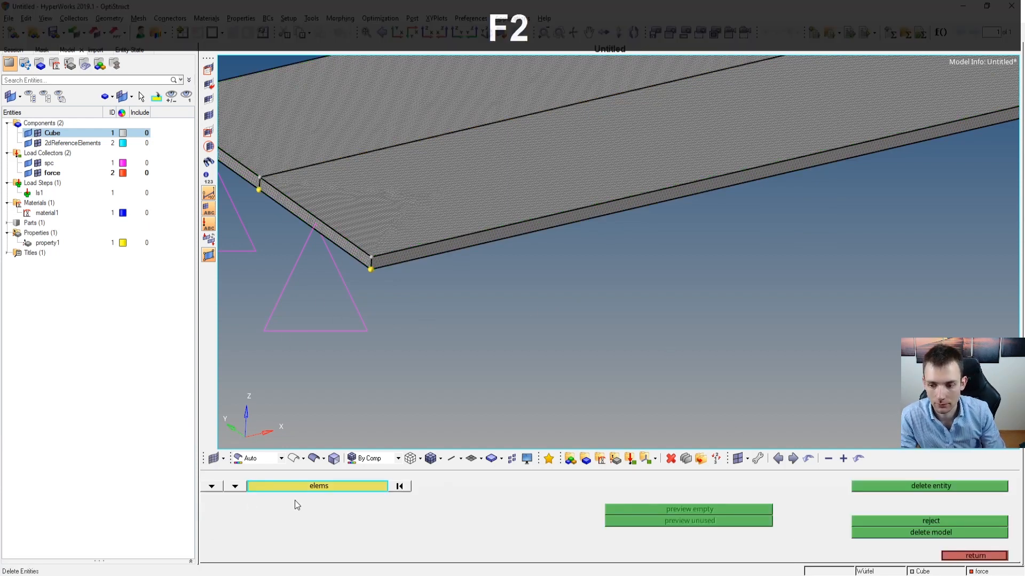
{"action": "left_click", "coordinate": [299, 485]}
{"action": "left_click", "coordinate": [318, 513]}
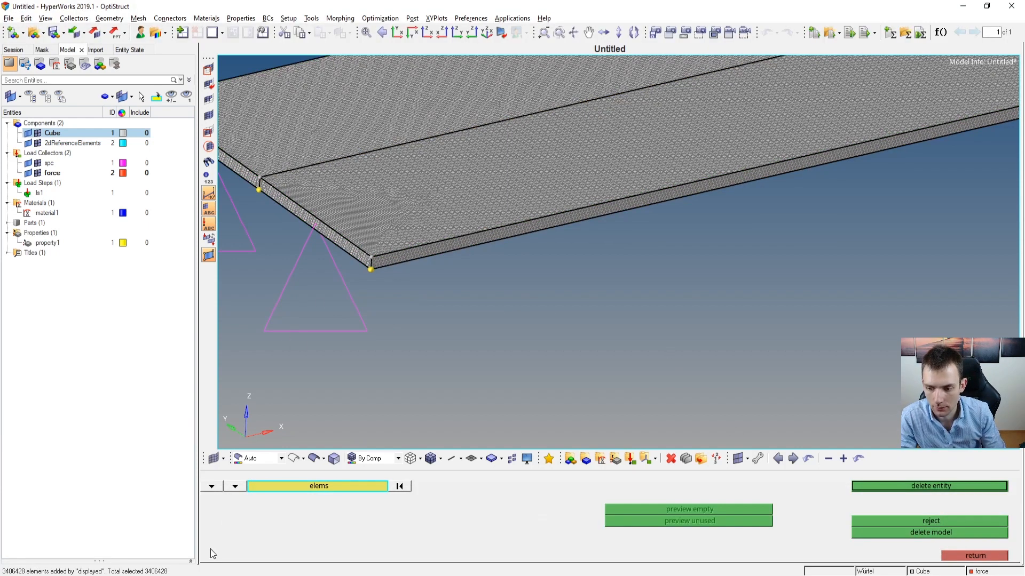
{"action": "left_click", "coordinate": [982, 552]}
Examine the fine tetra mesh at the clamped end, through the thickness, and along the beam.
{"action": "right_click_drag", "start_coordinate": [368, 239], "coordinate": [582, 338], "text": "ctrl"}
{"action": "scroll", "coordinate": [581, 342], "scroll_direction": "up", "scroll_amount": 5, "text": "ctrl"}
{"action": "scroll", "coordinate": [629, 356], "scroll_direction": "down", "scroll_amount": 4, "text": "ctrl"}
{"action": "right_click_drag", "start_coordinate": [784, 328], "coordinate": [622, 344], "text": "ctrl"}
{"action": "scroll", "coordinate": [608, 344], "scroll_direction": "down", "scroll_amount": 4, "text": "ctrl"}
{"action": "scroll", "coordinate": [538, 307], "scroll_direction": "down", "scroll_amount": 4, "text": "ctrl"}
{"action": "right_click_drag", "start_coordinate": [789, 251], "coordinate": [700, 271], "text": "ctrl"}
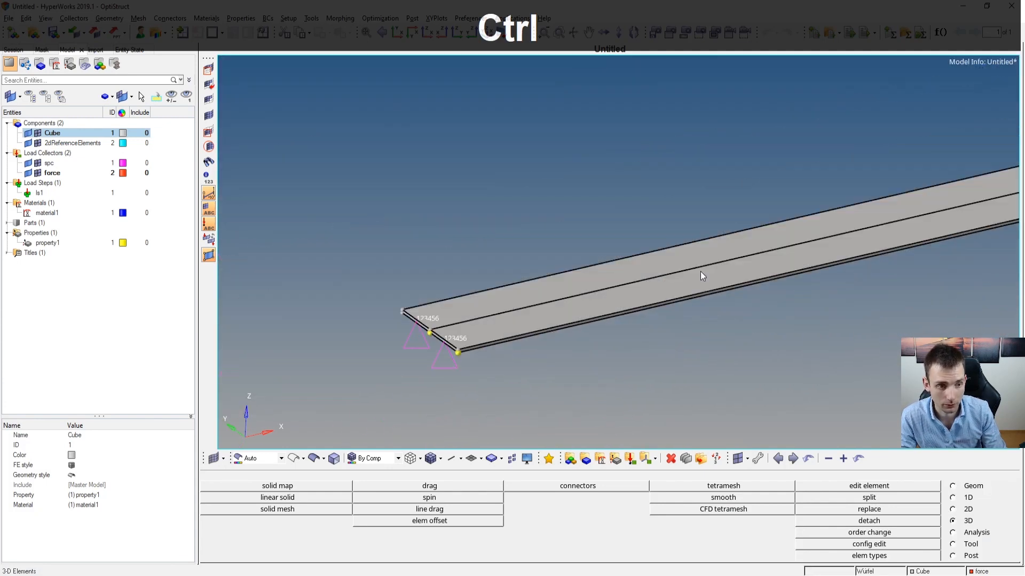
{"action": "right_click_drag", "start_coordinate": [934, 240], "coordinate": [680, 299], "text": "ctrl"}
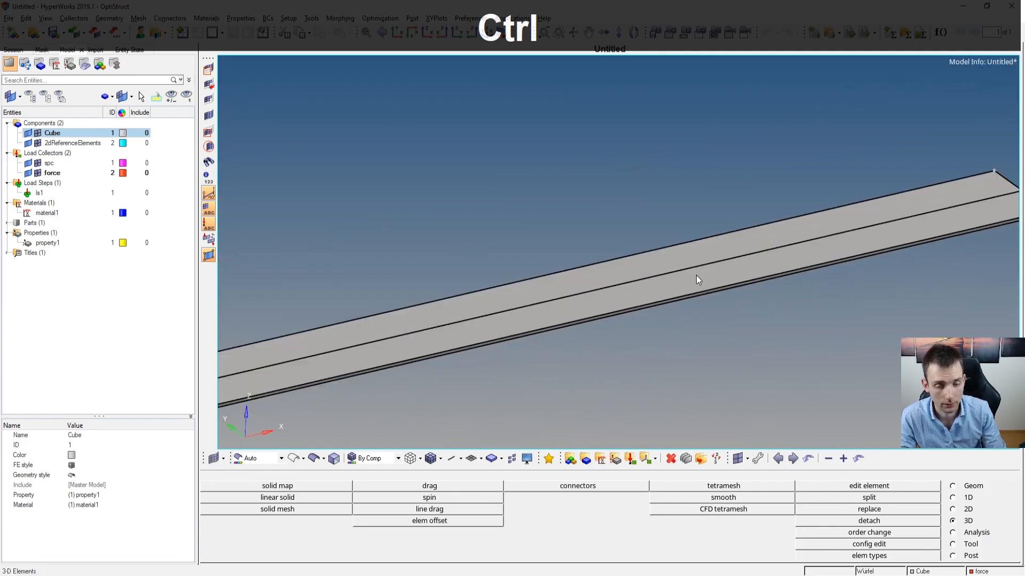
{"action": "left_click_drag", "start_coordinate": [458, 350], "coordinate": [426, 341], "text": "ctrl"}
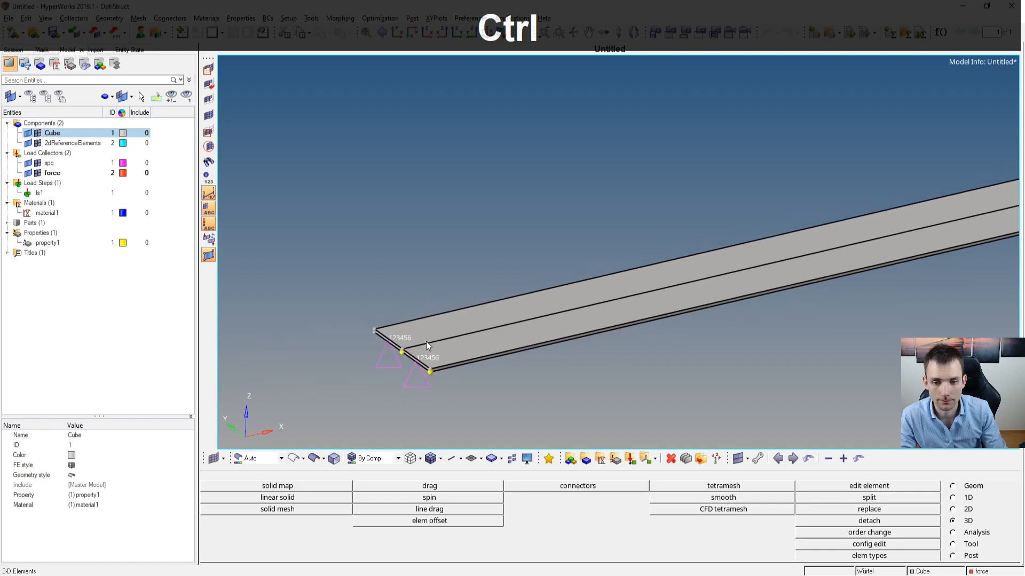
{"action": "scroll", "coordinate": [450, 344], "scroll_direction": "up", "scroll_amount": 4, "text": "ctrl"}
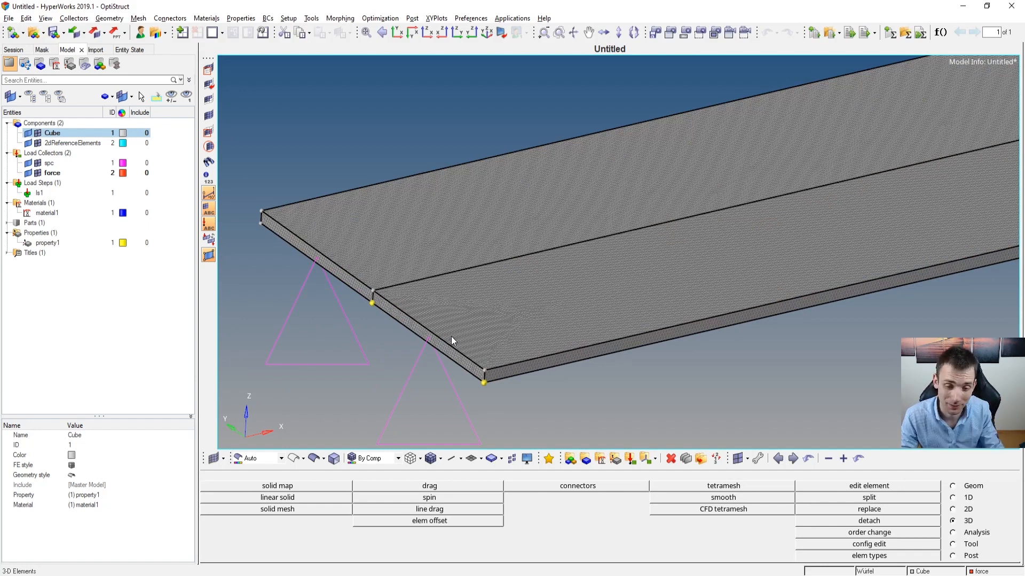
{"action": "scroll", "coordinate": [565, 296], "scroll_direction": "down", "scroll_amount": 5, "text": "ctrl"}
{"action": "right_click_drag", "start_coordinate": [558, 295], "coordinate": [557, 244], "text": "ctrl"}
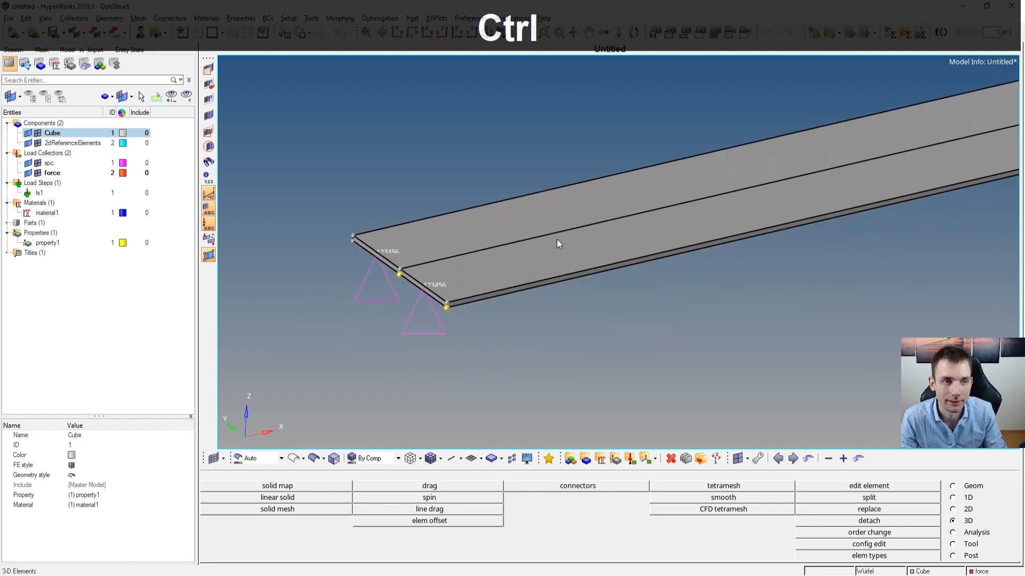